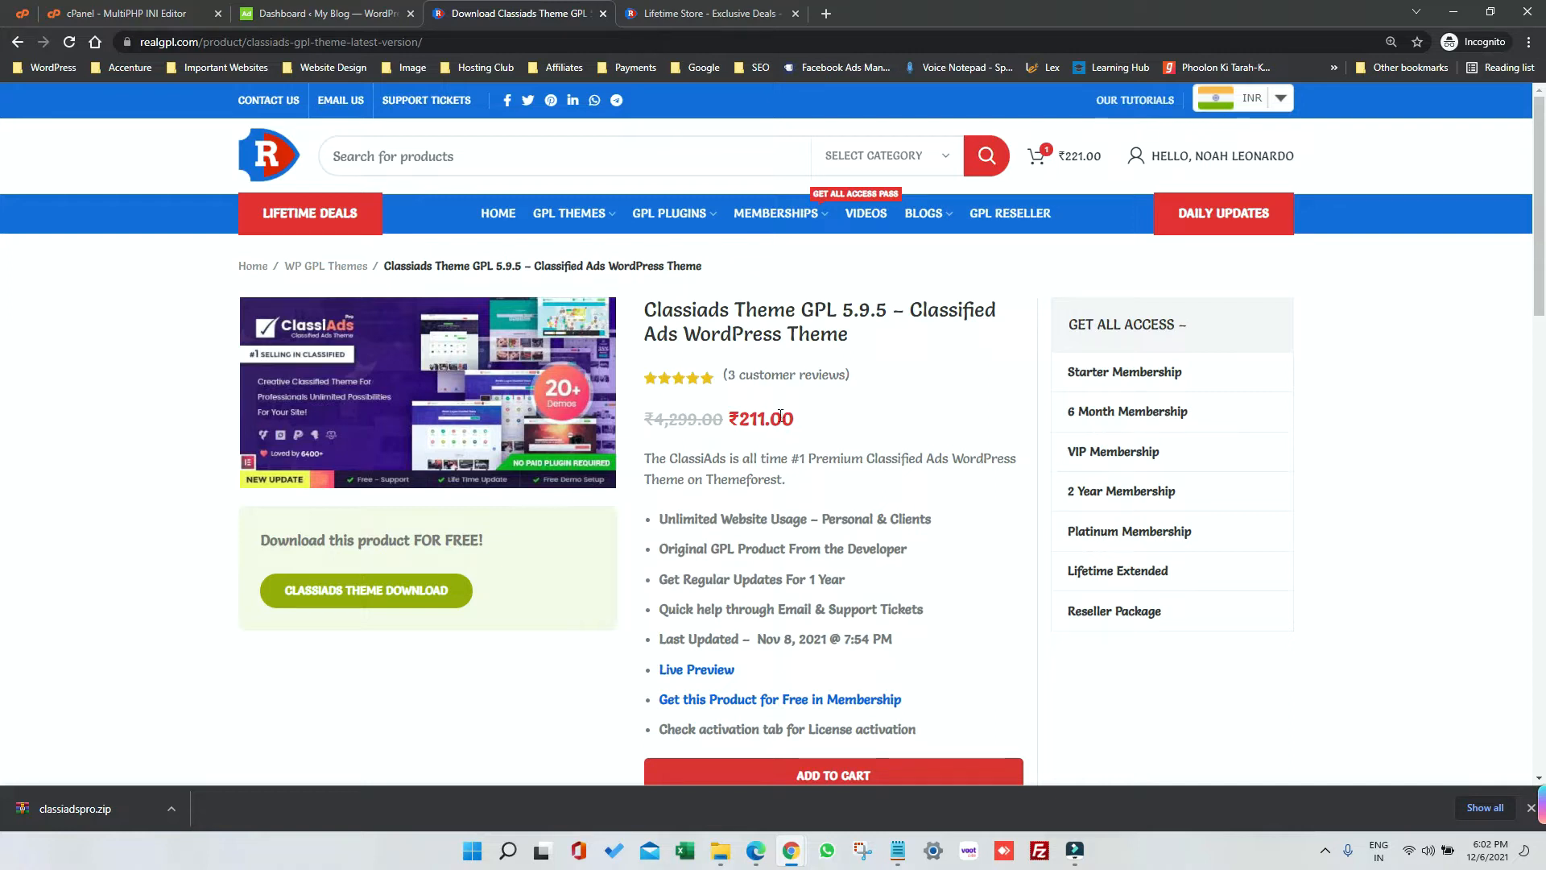
# Step: Look through the Lifetime Store deals page, then return to the Classiads theme product page
pyautogui.click(742, 9)
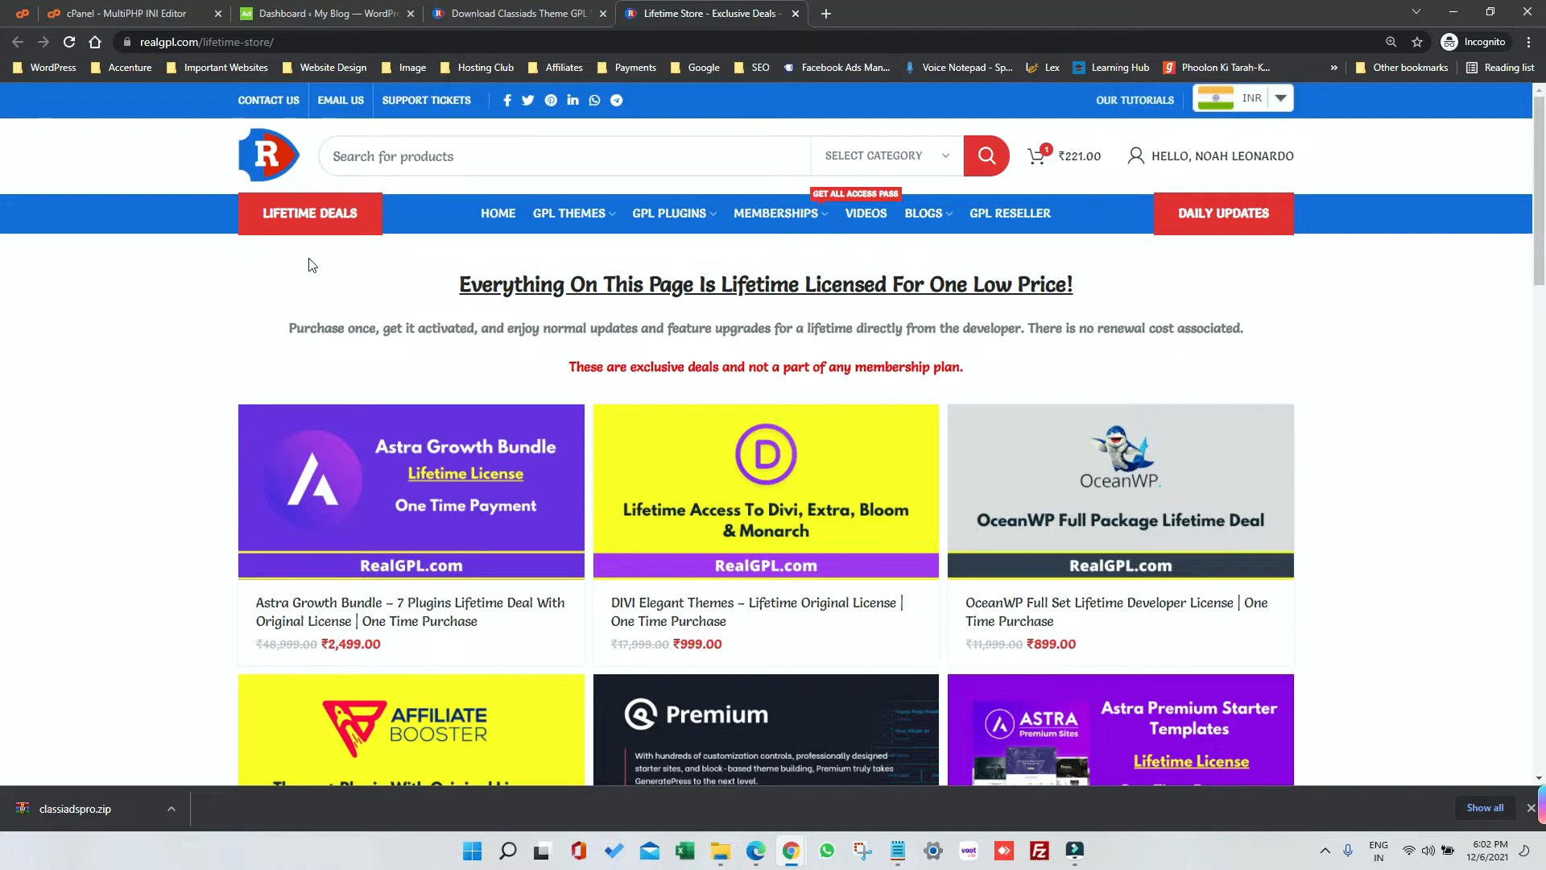
pyautogui.scroll(-2, 311, 266)
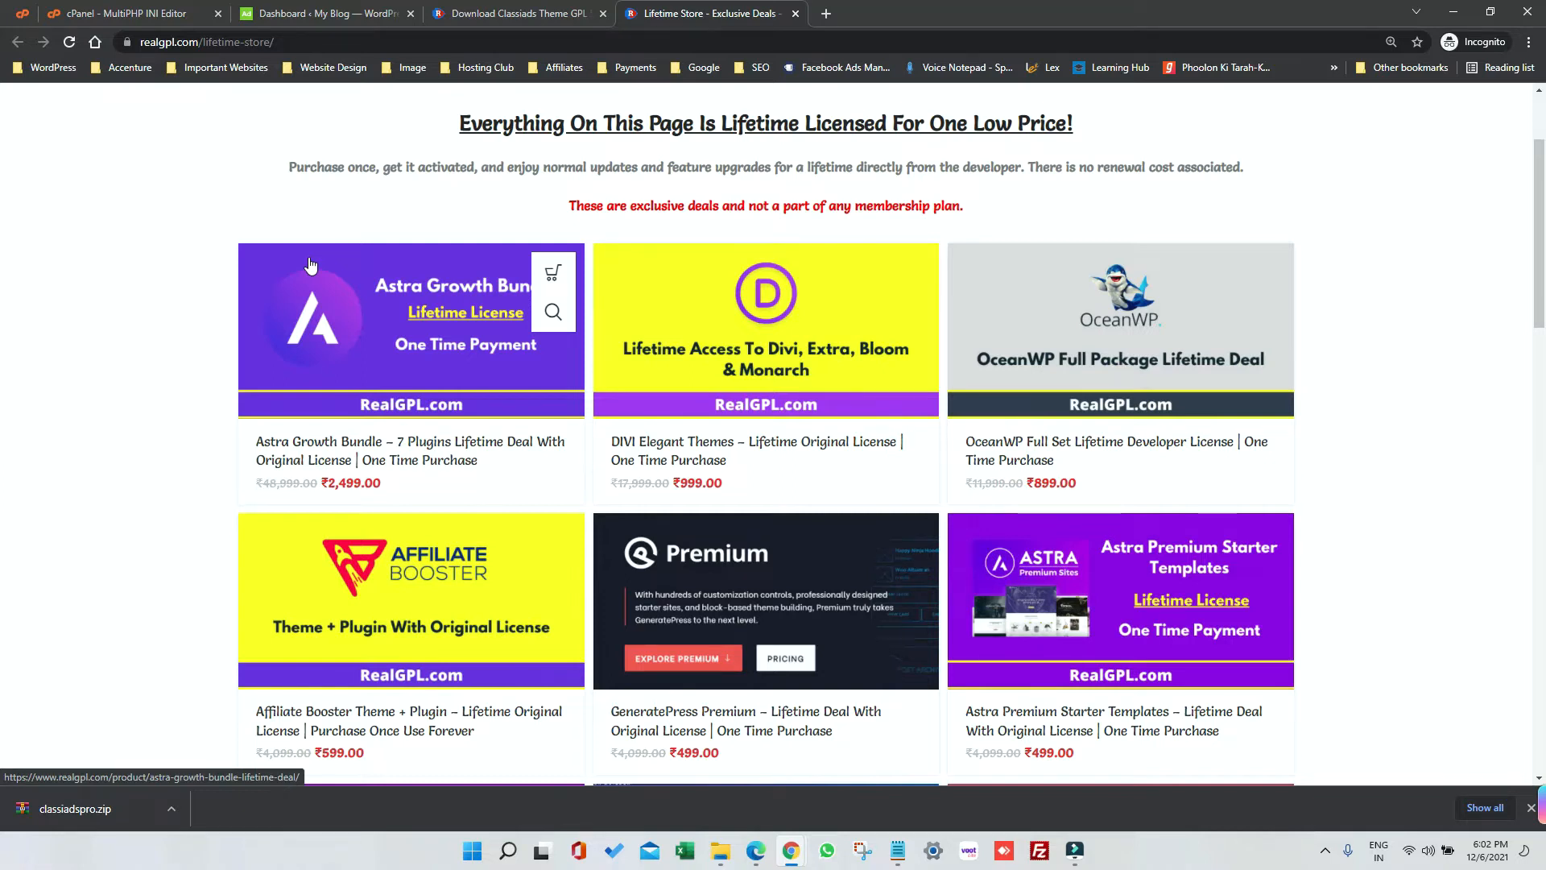
pyautogui.scroll(-4, 311, 265)
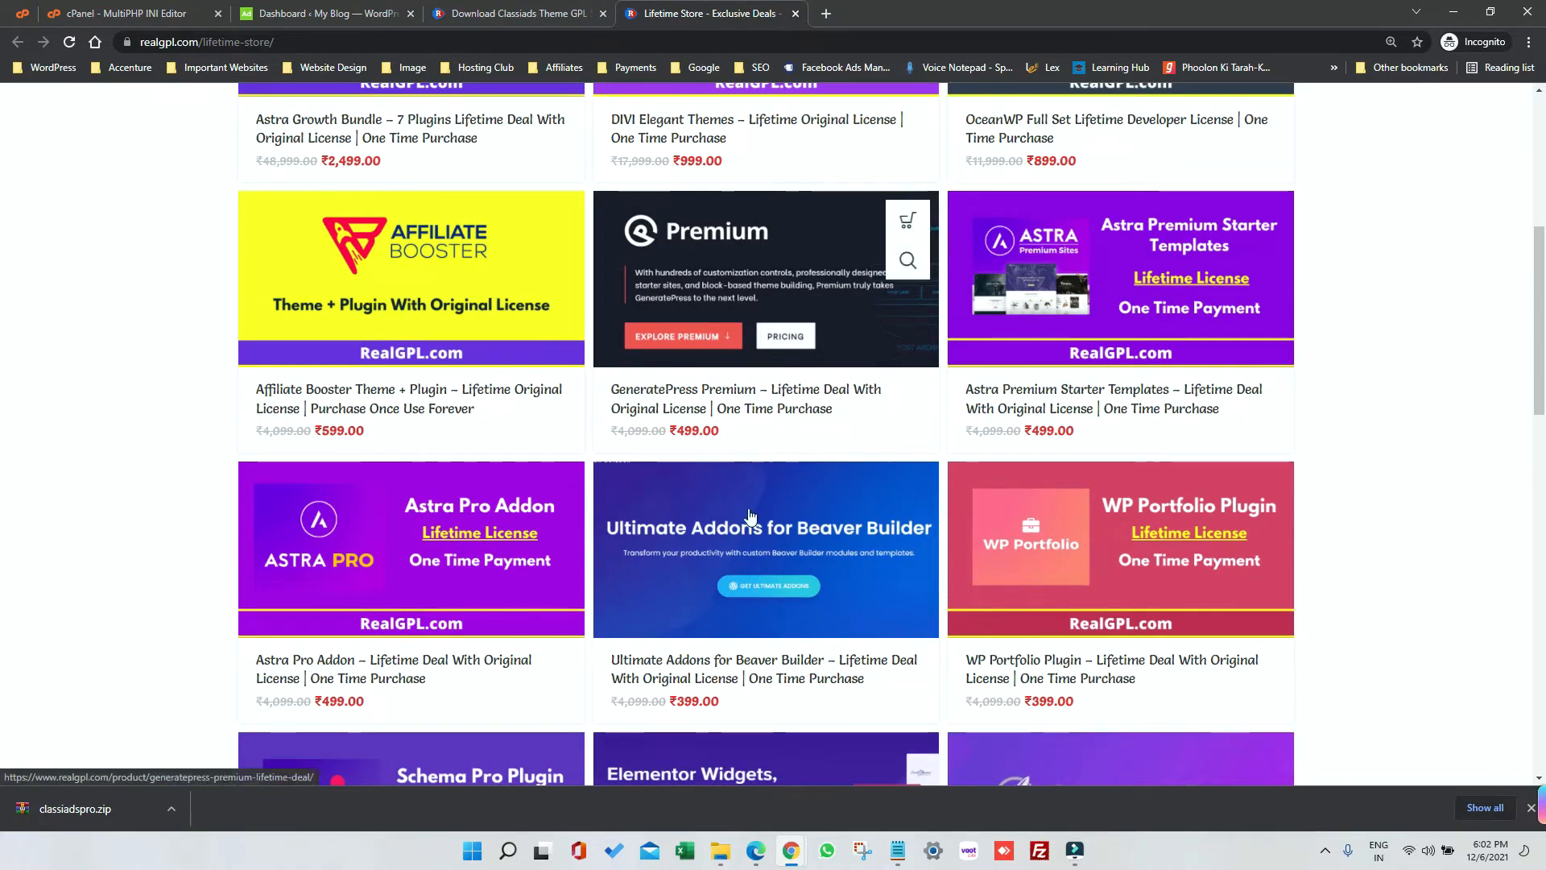
pyautogui.click(523, 7)
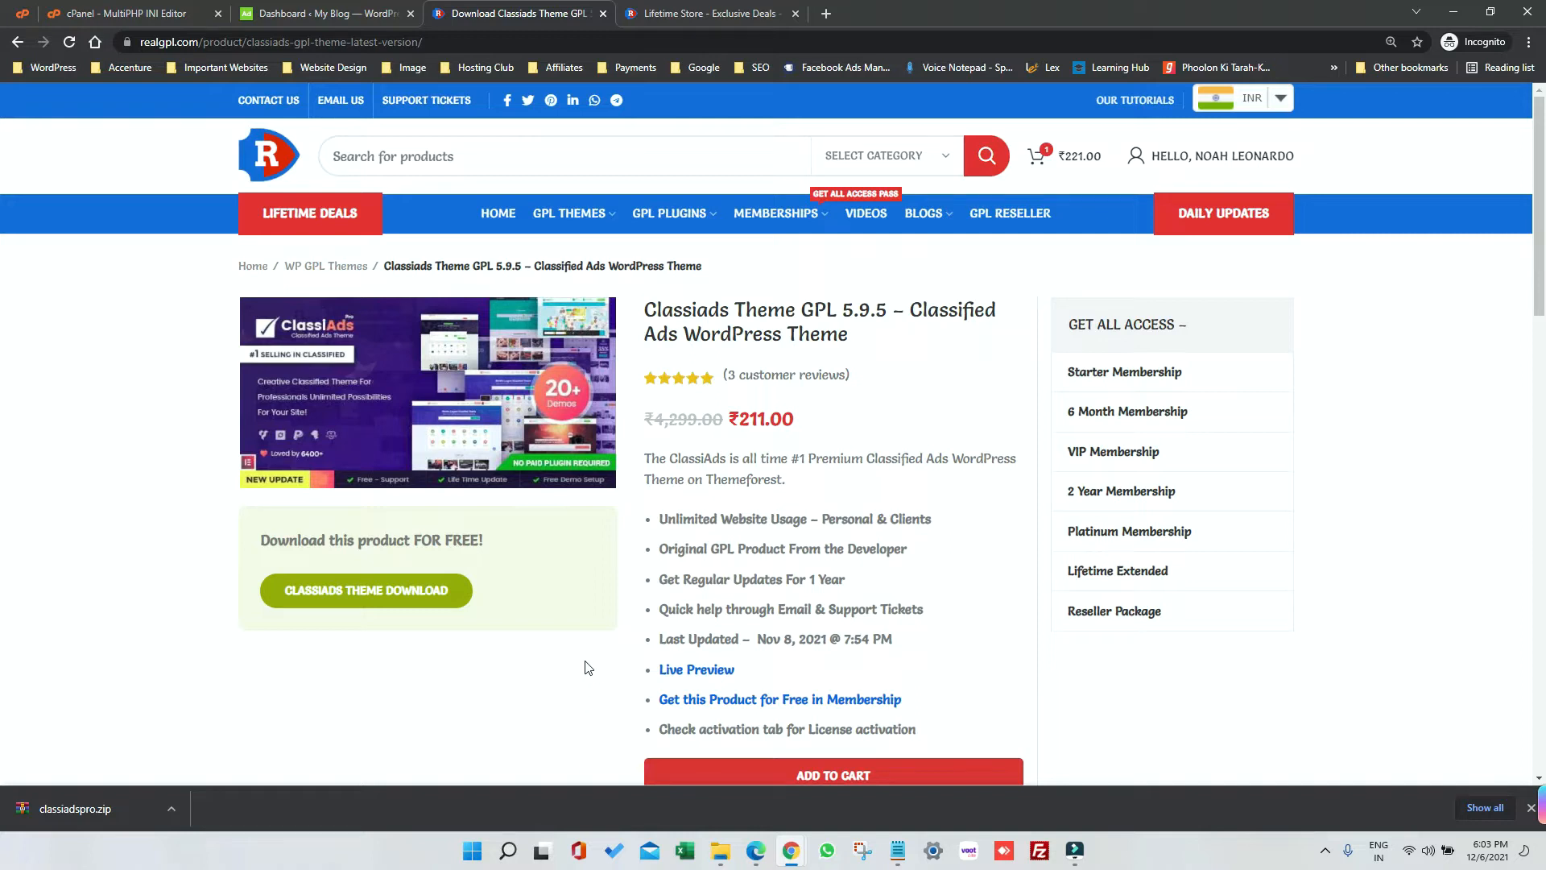
# Step: Show the downloaded classiadspro.zip in its folder and extract it in place with WinRAR
pyautogui.click(167, 808)
pyautogui.click(219, 759)
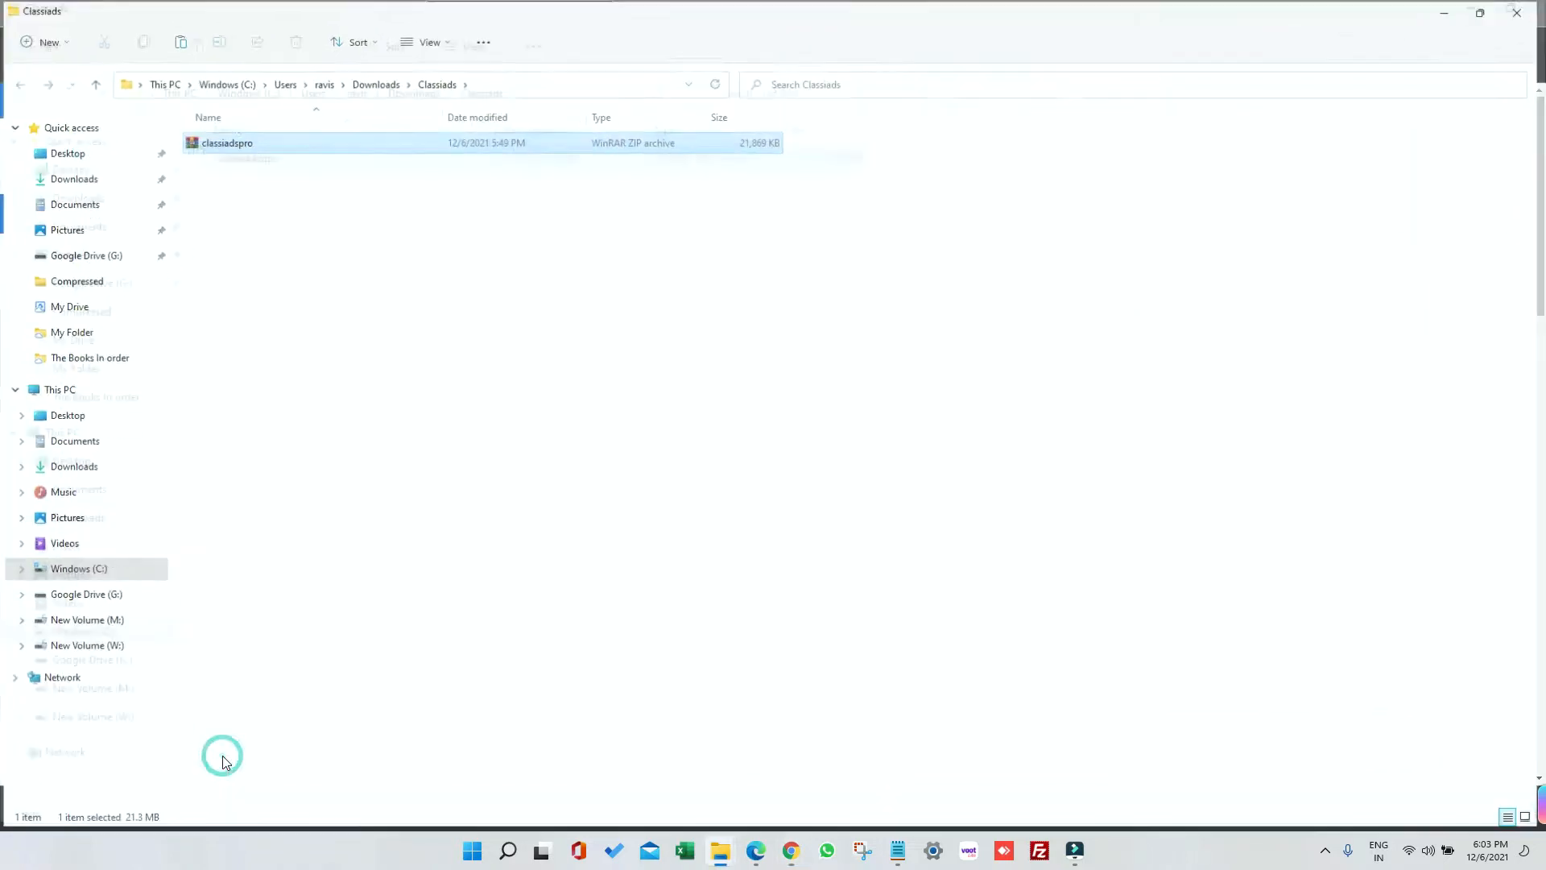
pyautogui.rightClick(394, 149)
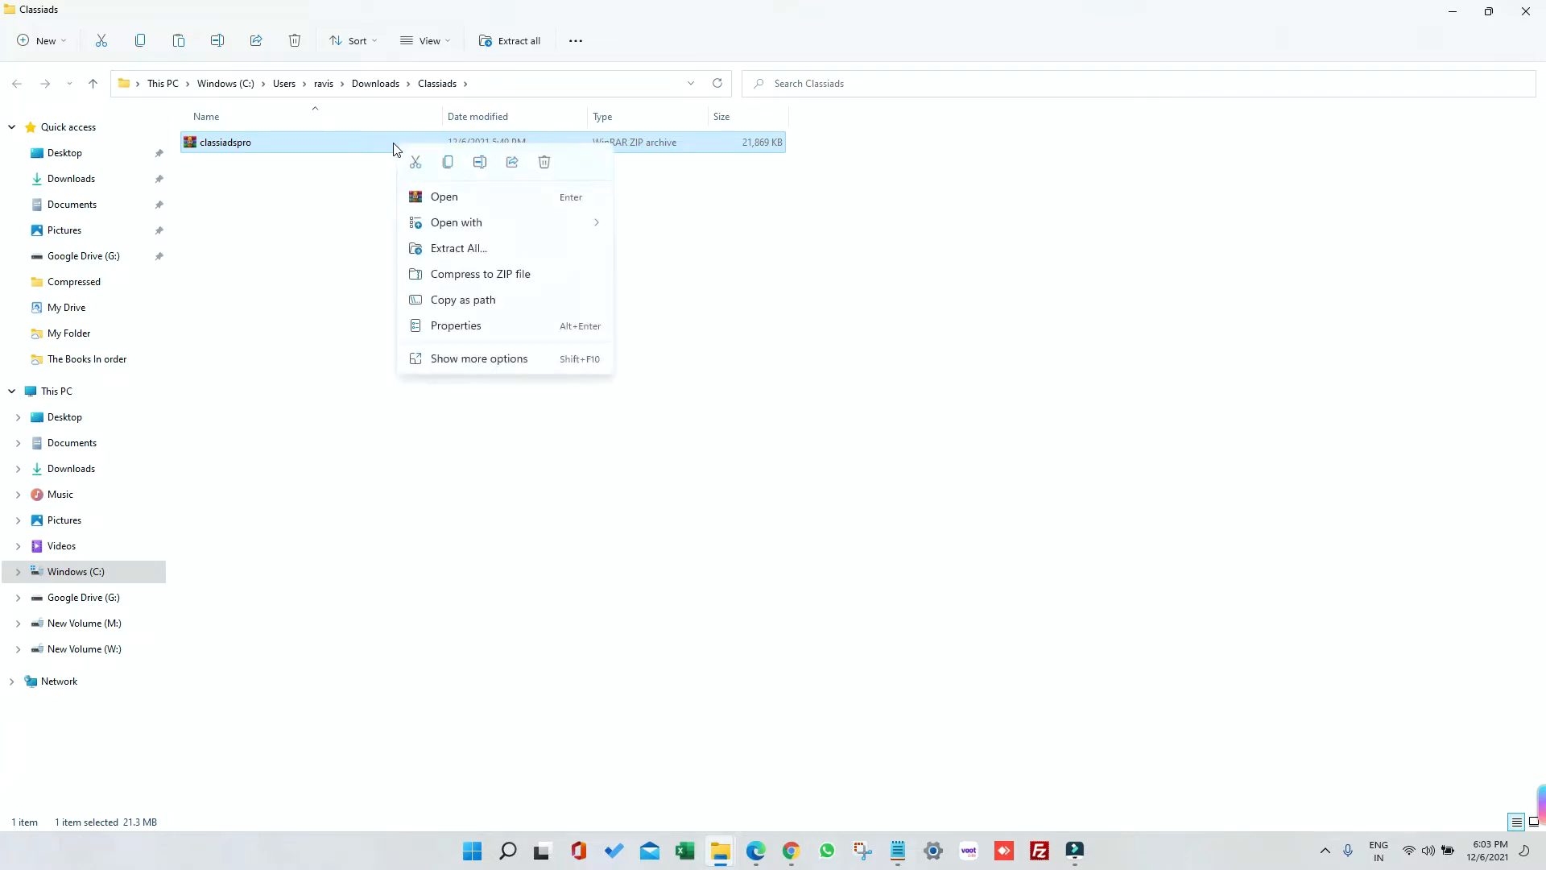
pyautogui.click(453, 355)
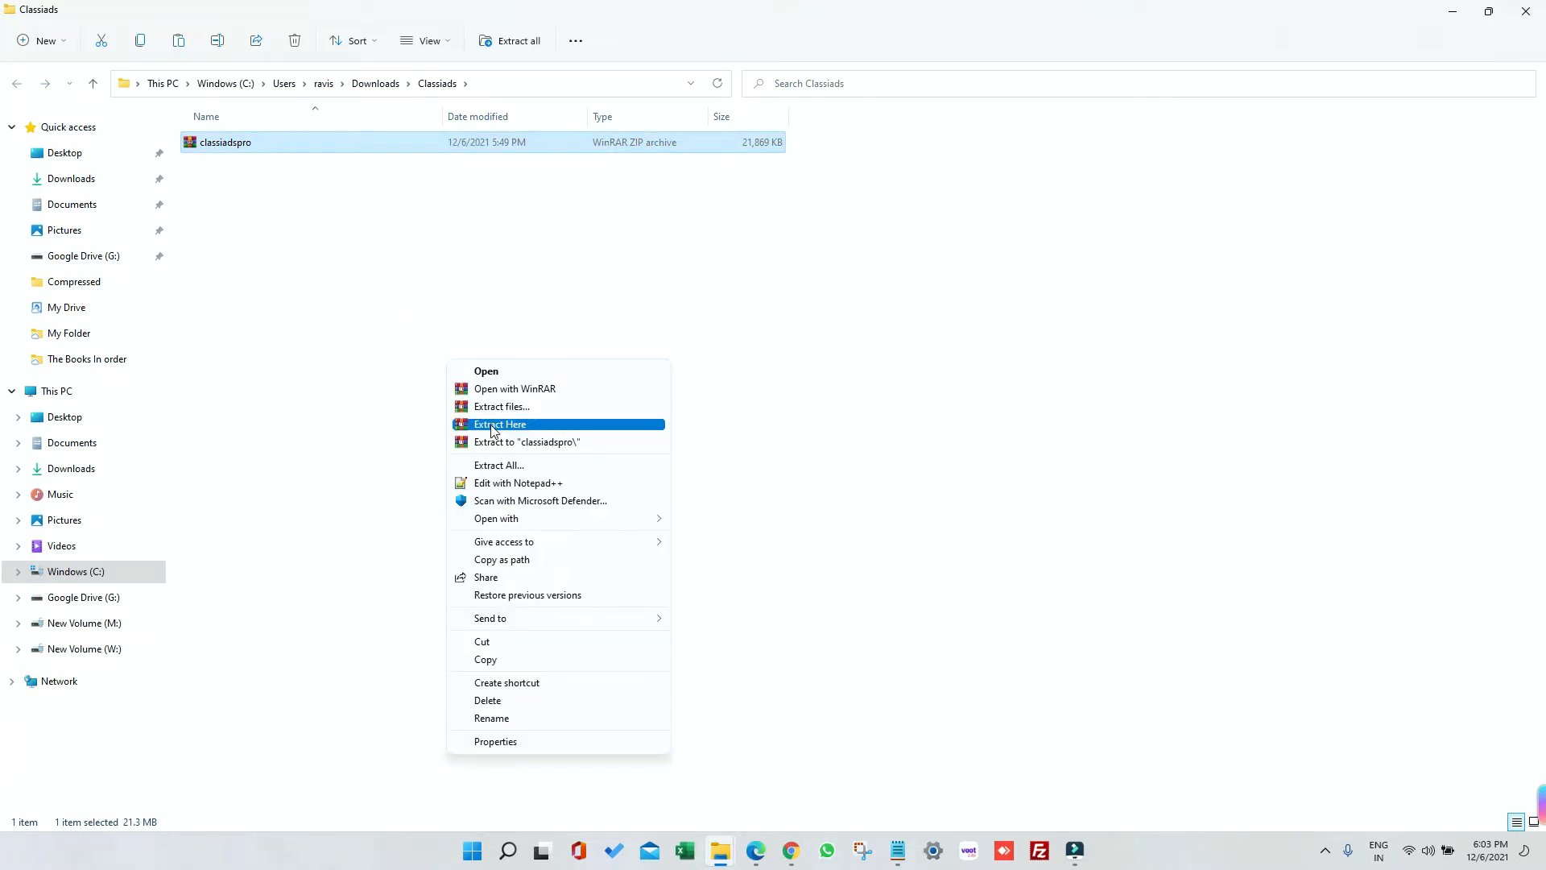
pyautogui.click(494, 425)
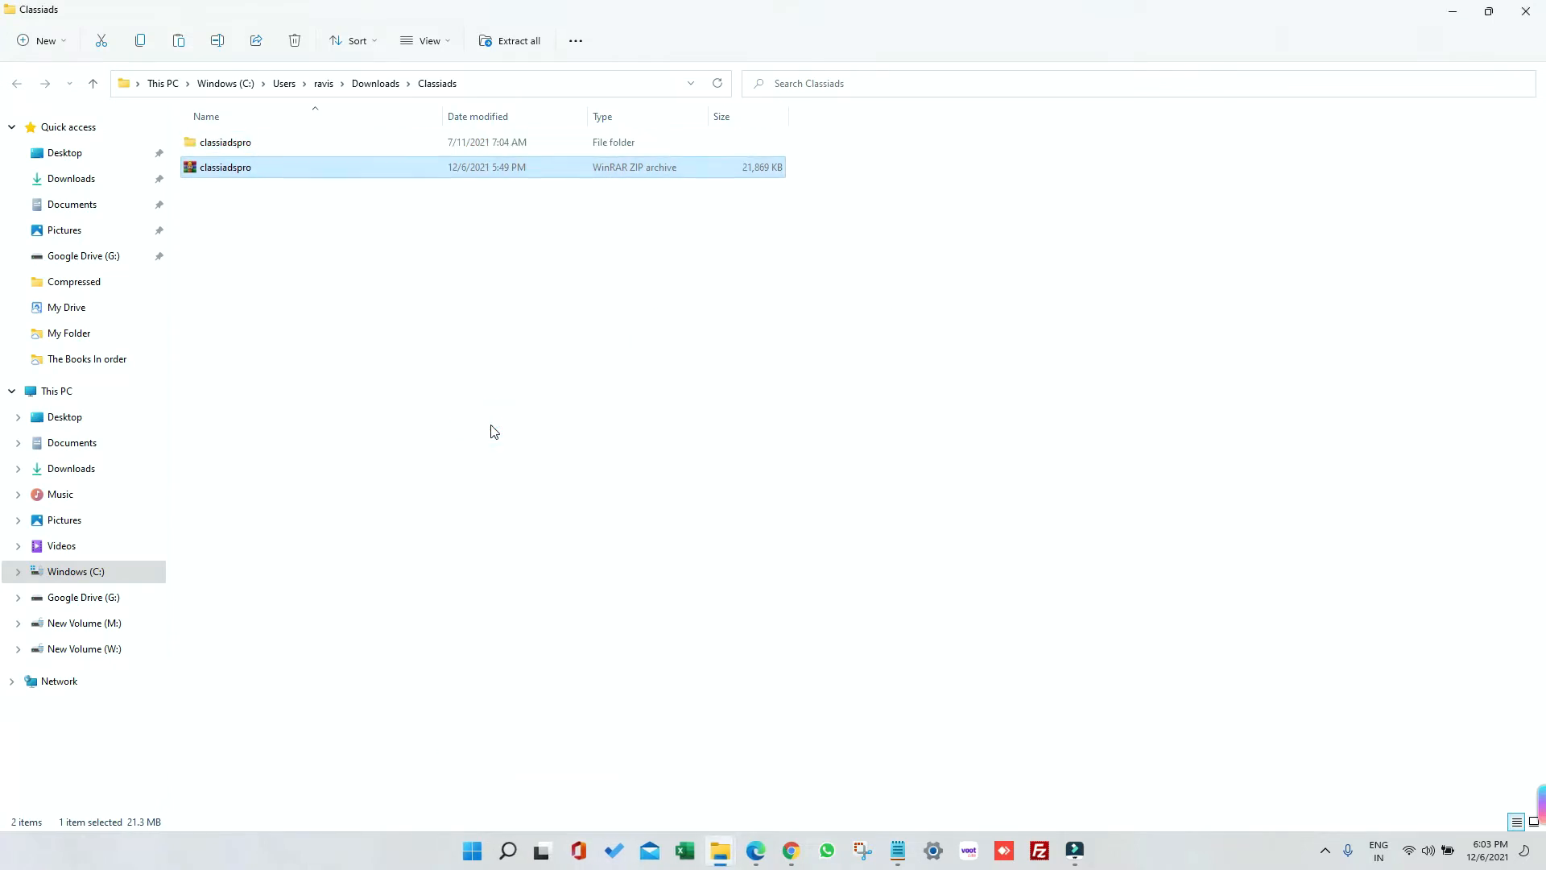
# Step: Open the extracted classiadspro folder and inspect the classiadspro, classiadspro-child and designinvento-templates archives
pyautogui.doubleClick(274, 147)
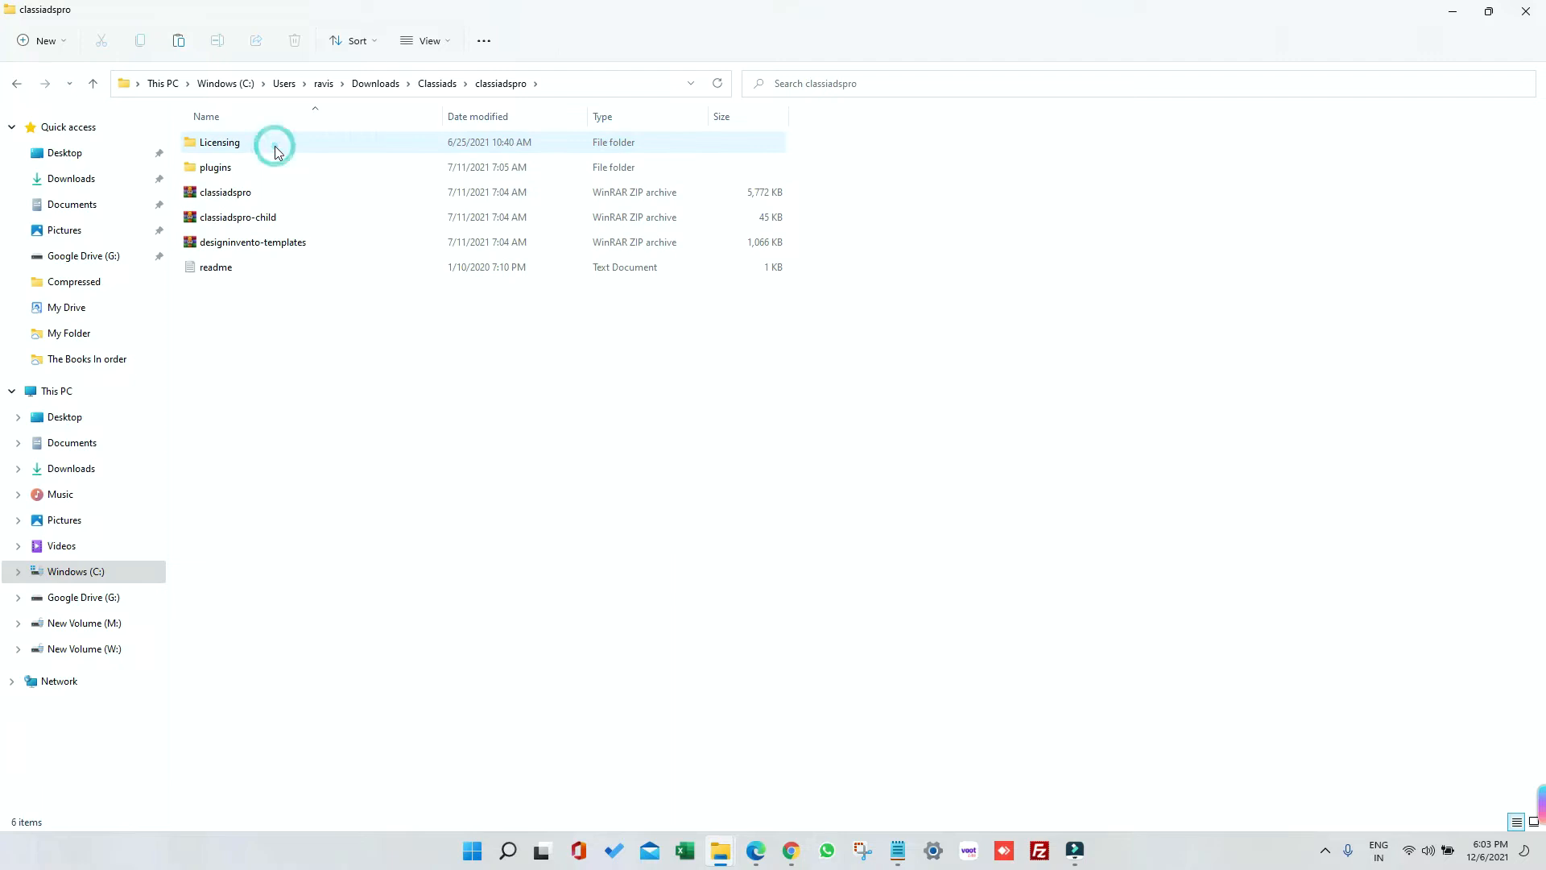
pyautogui.click(287, 198)
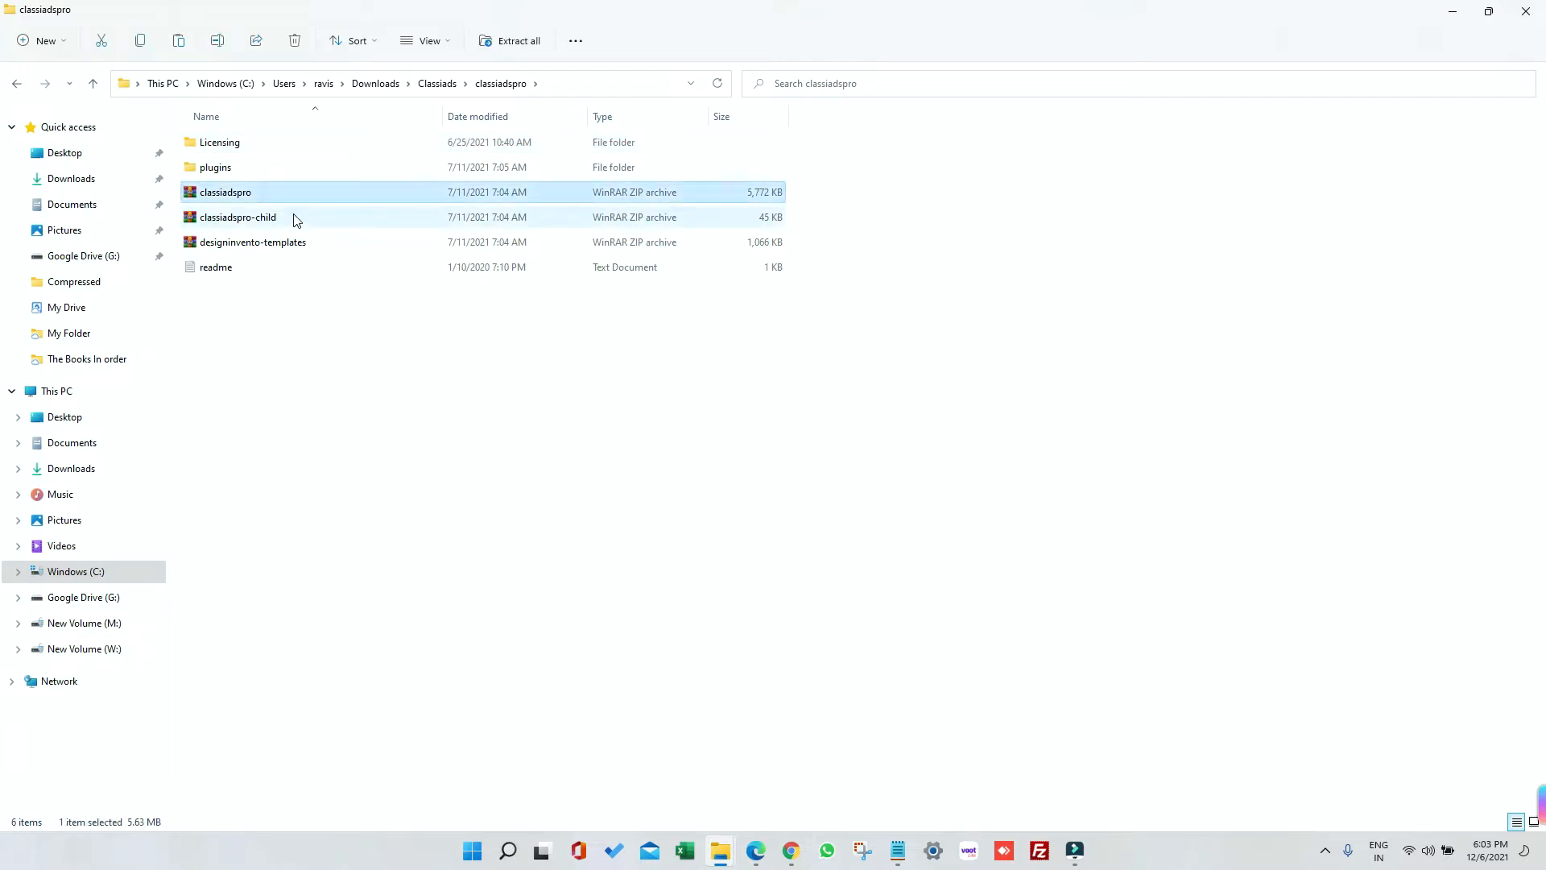
pyautogui.click(291, 223)
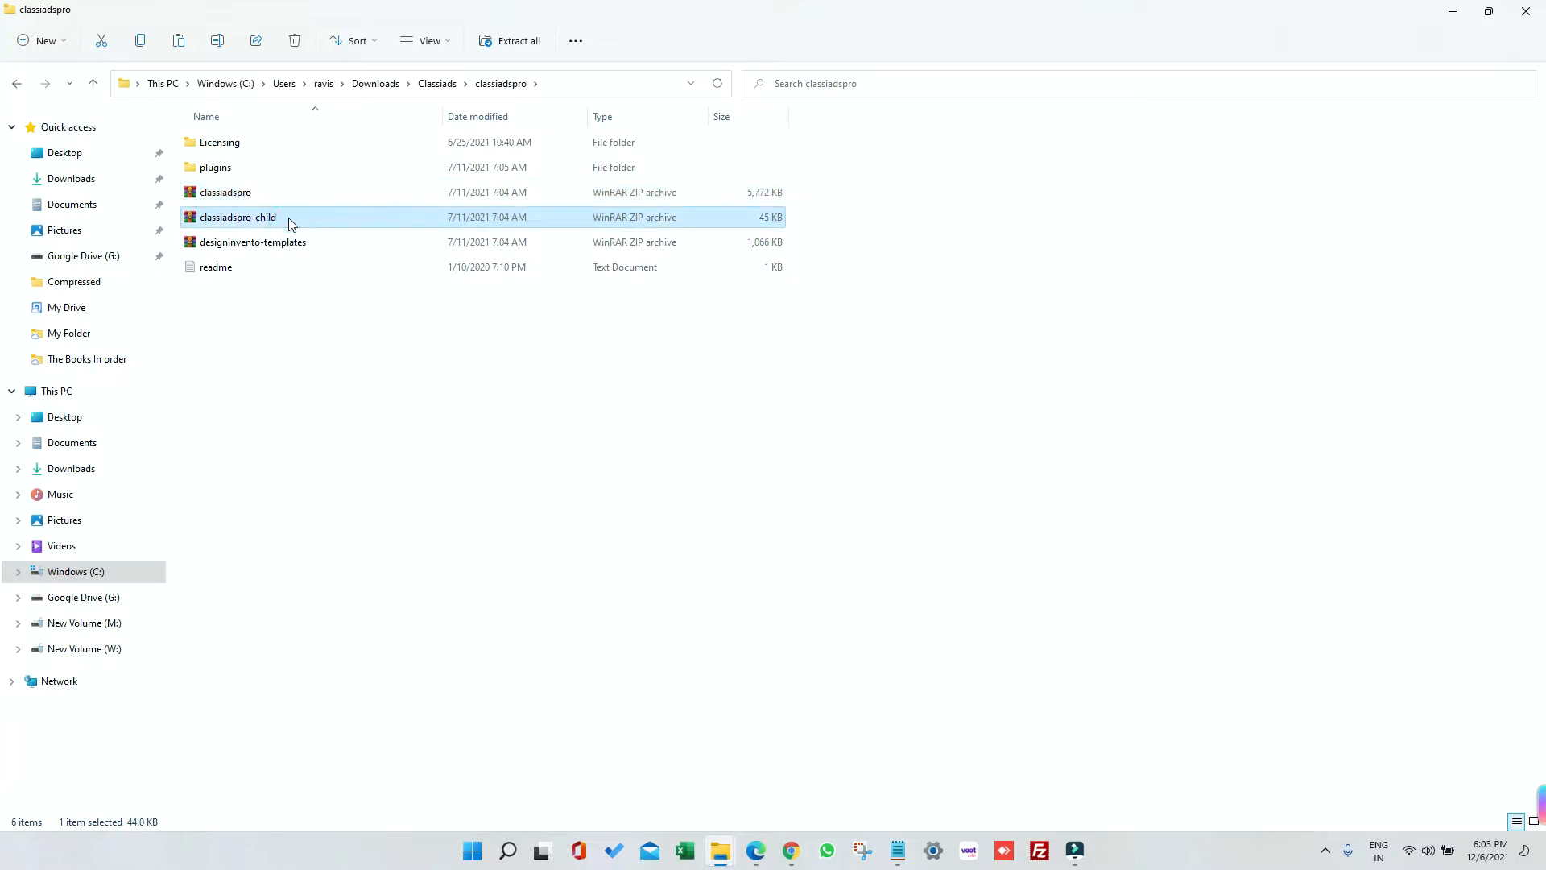
pyautogui.click(289, 248)
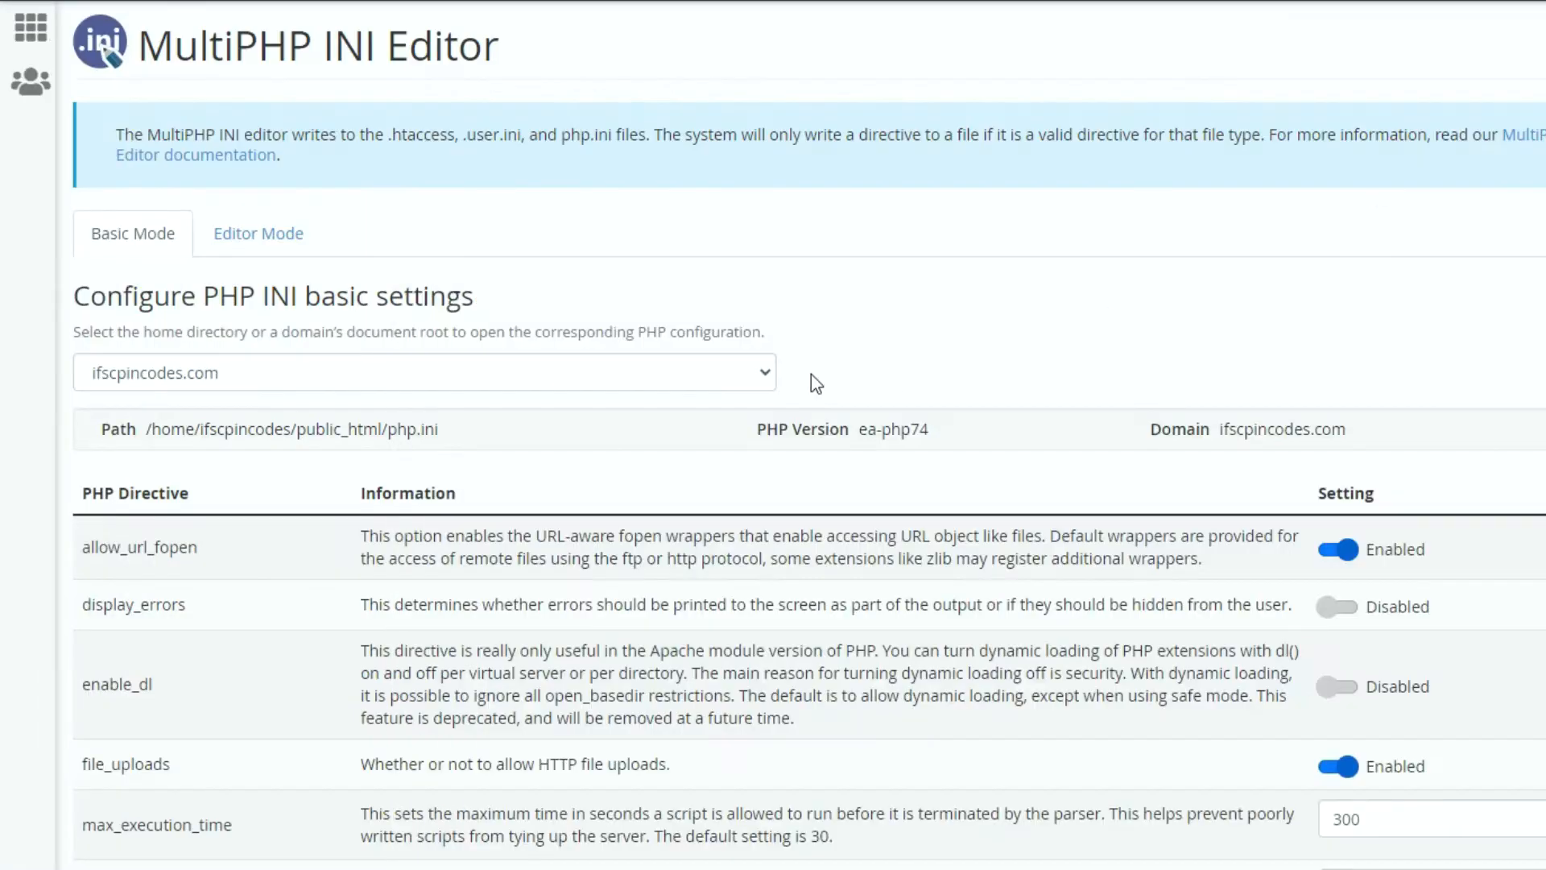
# Step: Review the execution time, input, memory, post size and upload size directives in the cPanel MultiPHP INI Editor
pyautogui.scroll(-5, 810, 373)
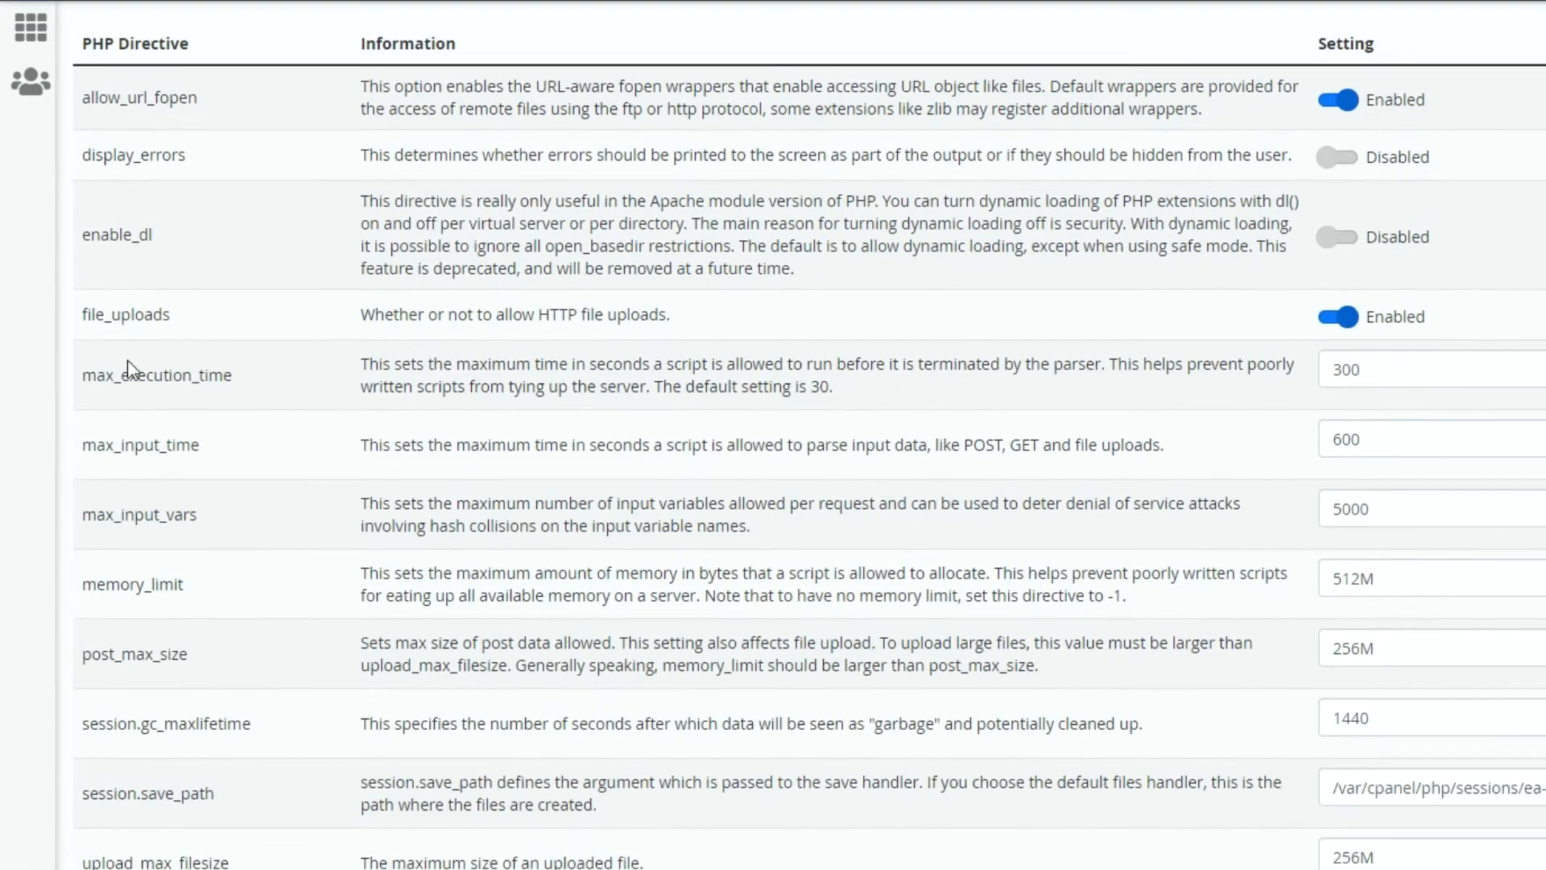
pyautogui.doubleClick(83, 390)
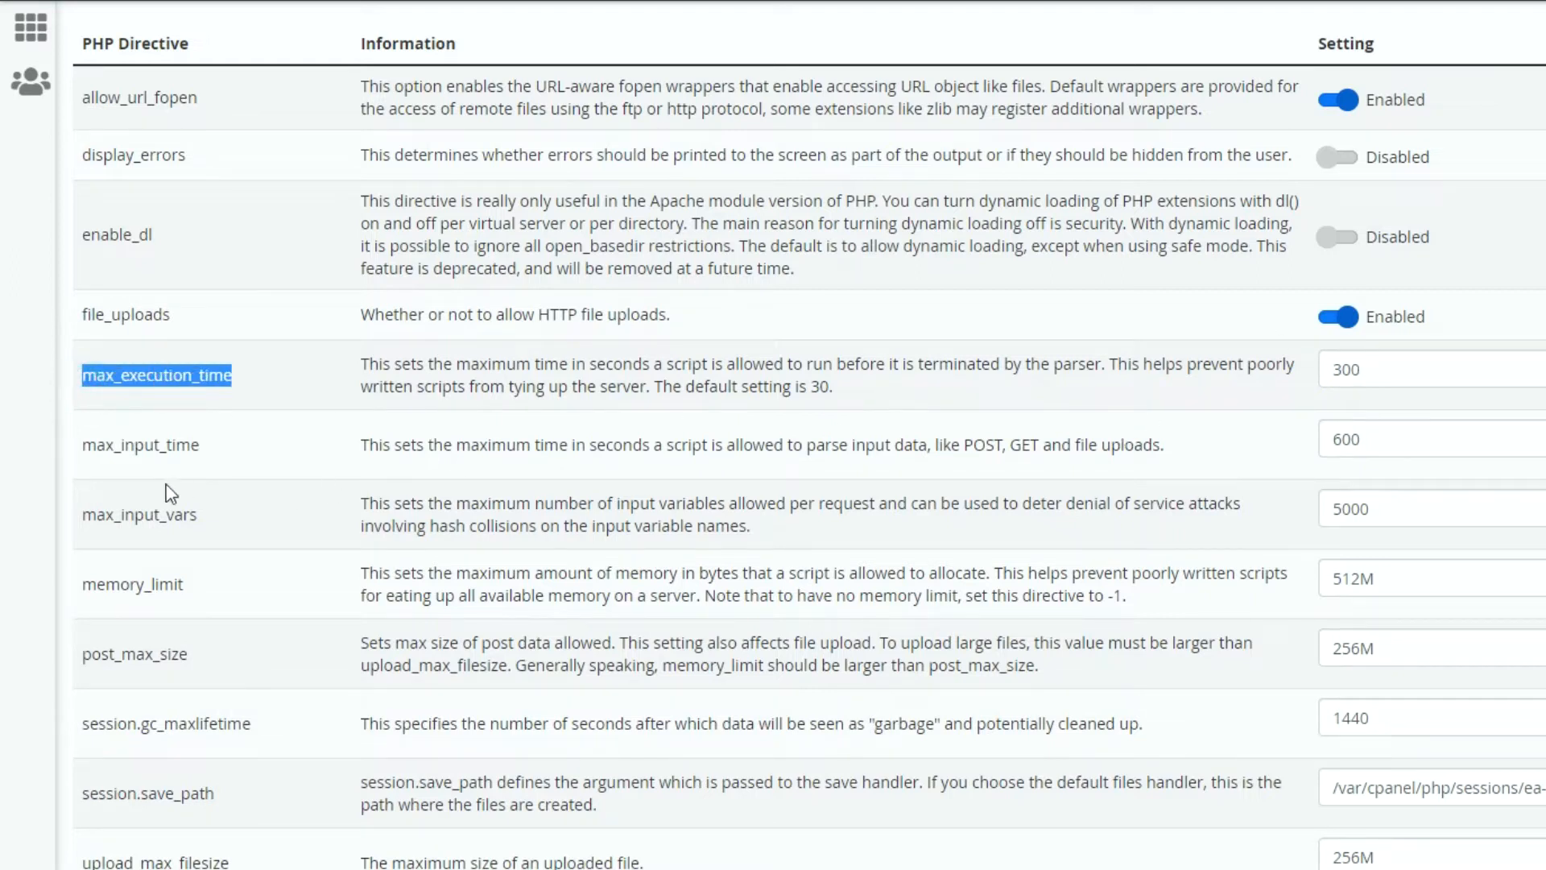
pyautogui.click(164, 446)
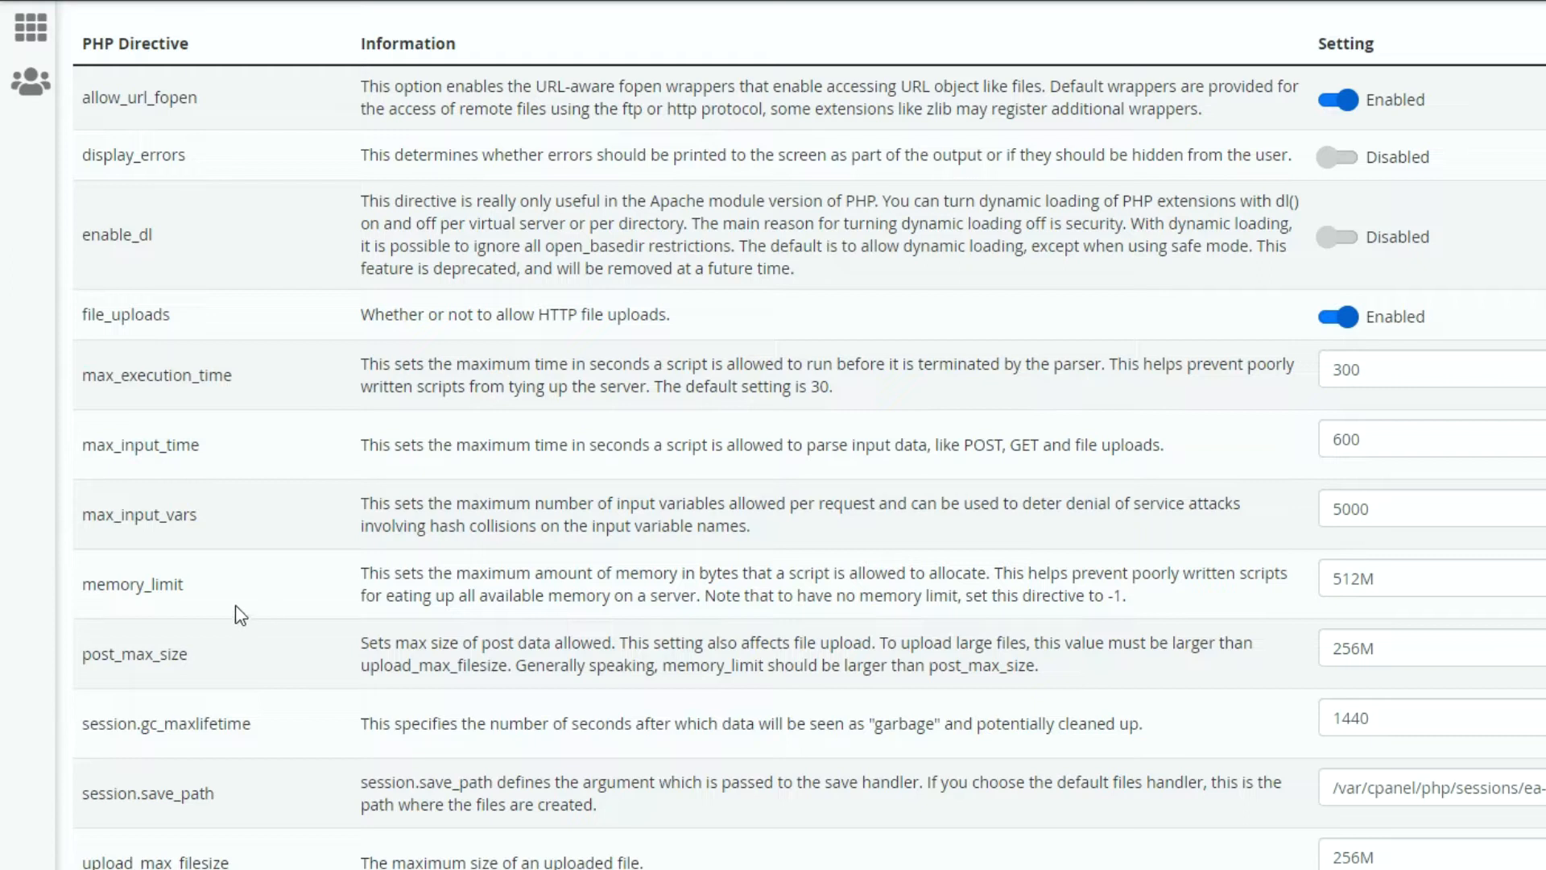
pyautogui.click(137, 516)
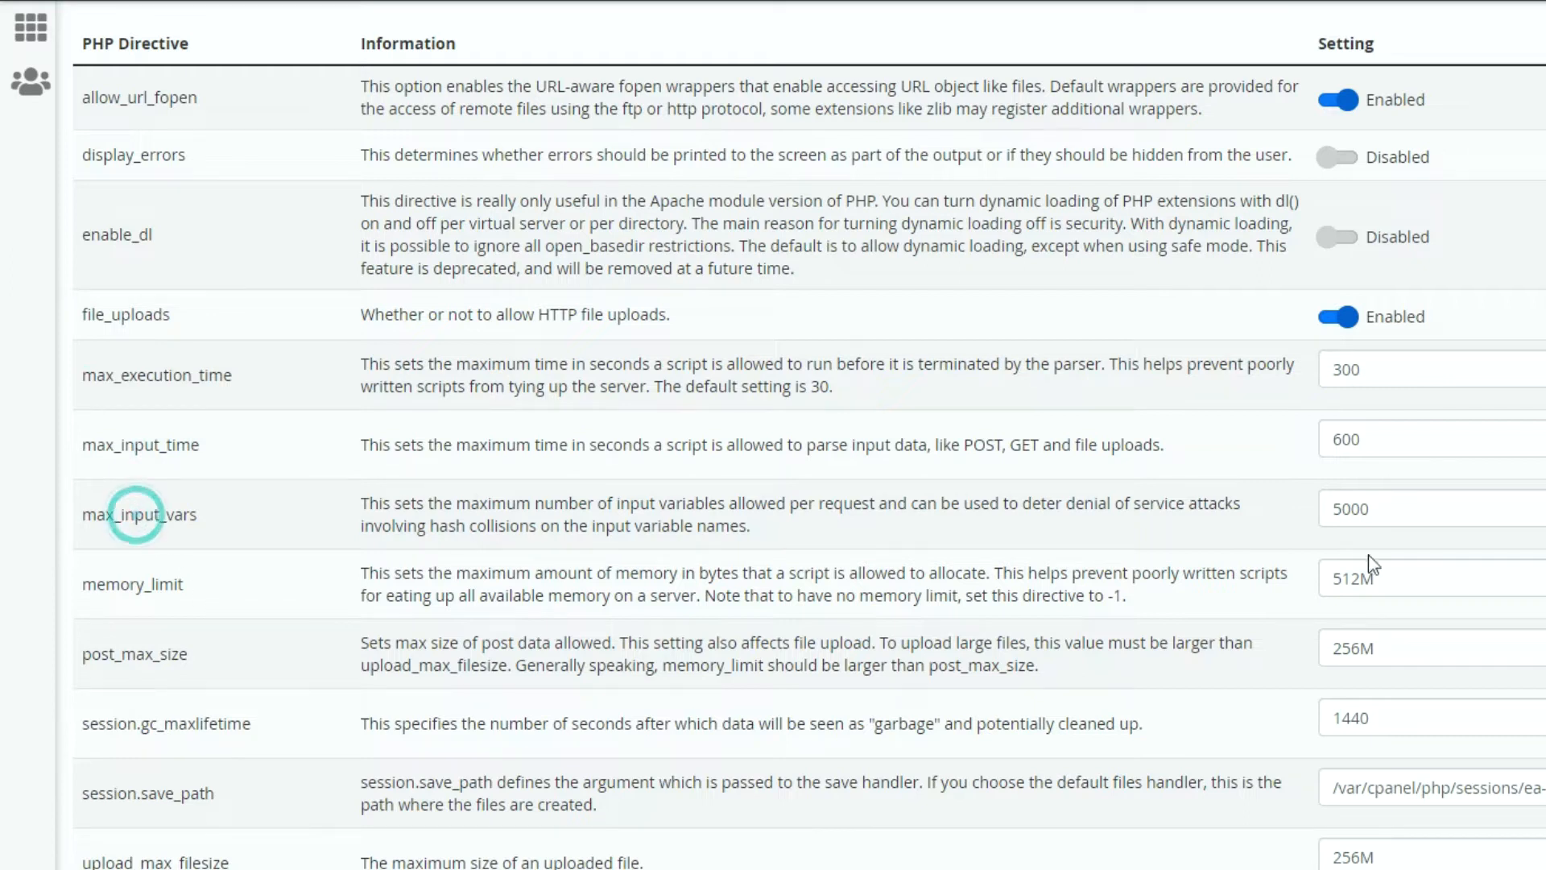
pyautogui.doubleClick(1344, 512)
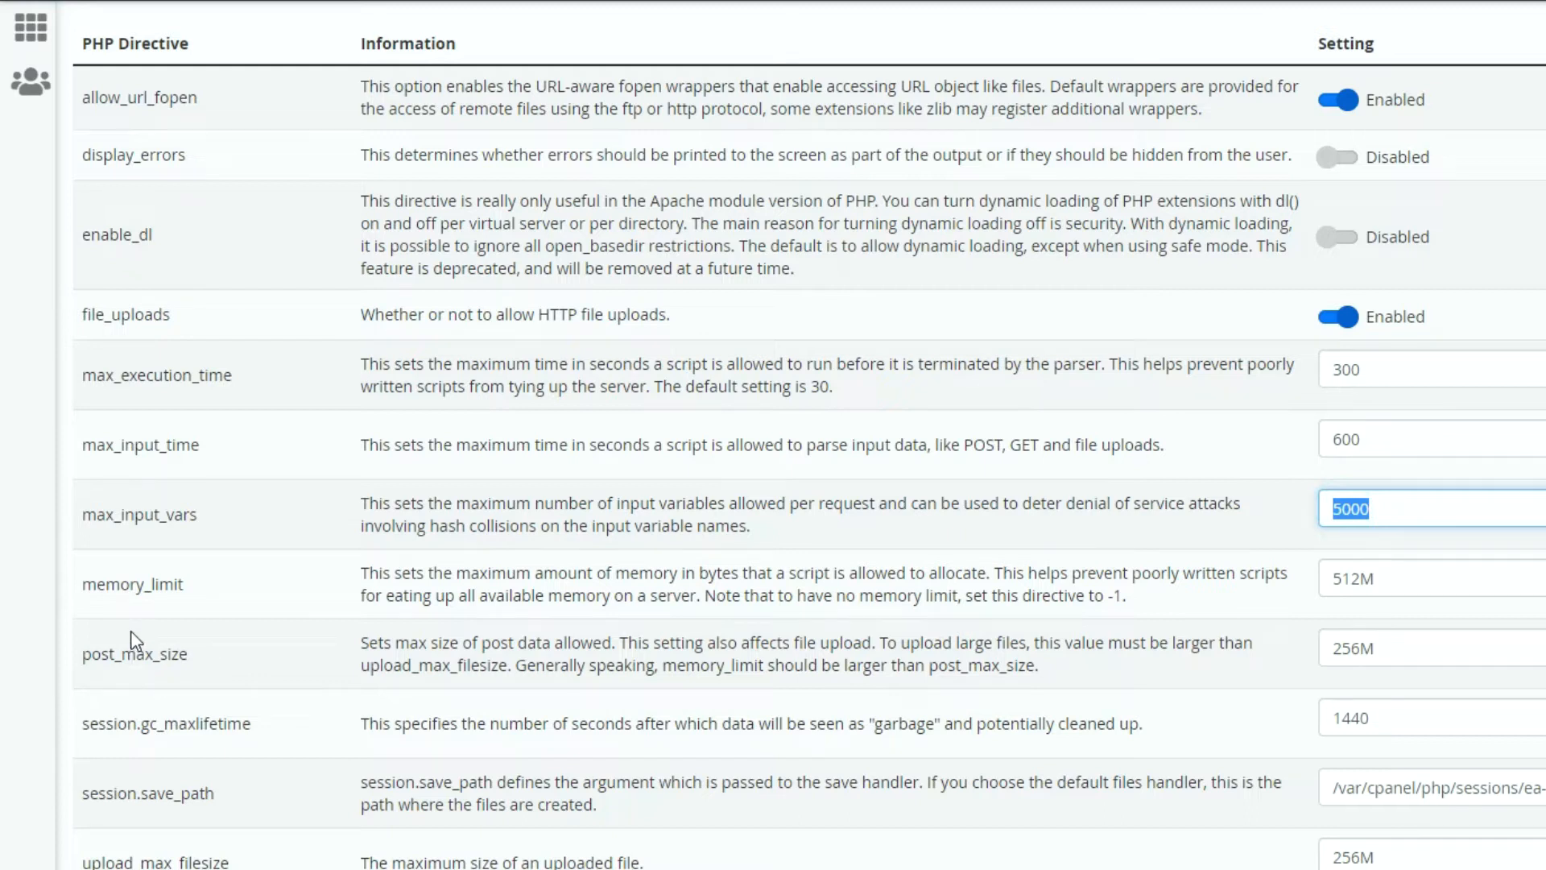
pyautogui.moveTo(73, 581); pyautogui.dragTo(192, 594)
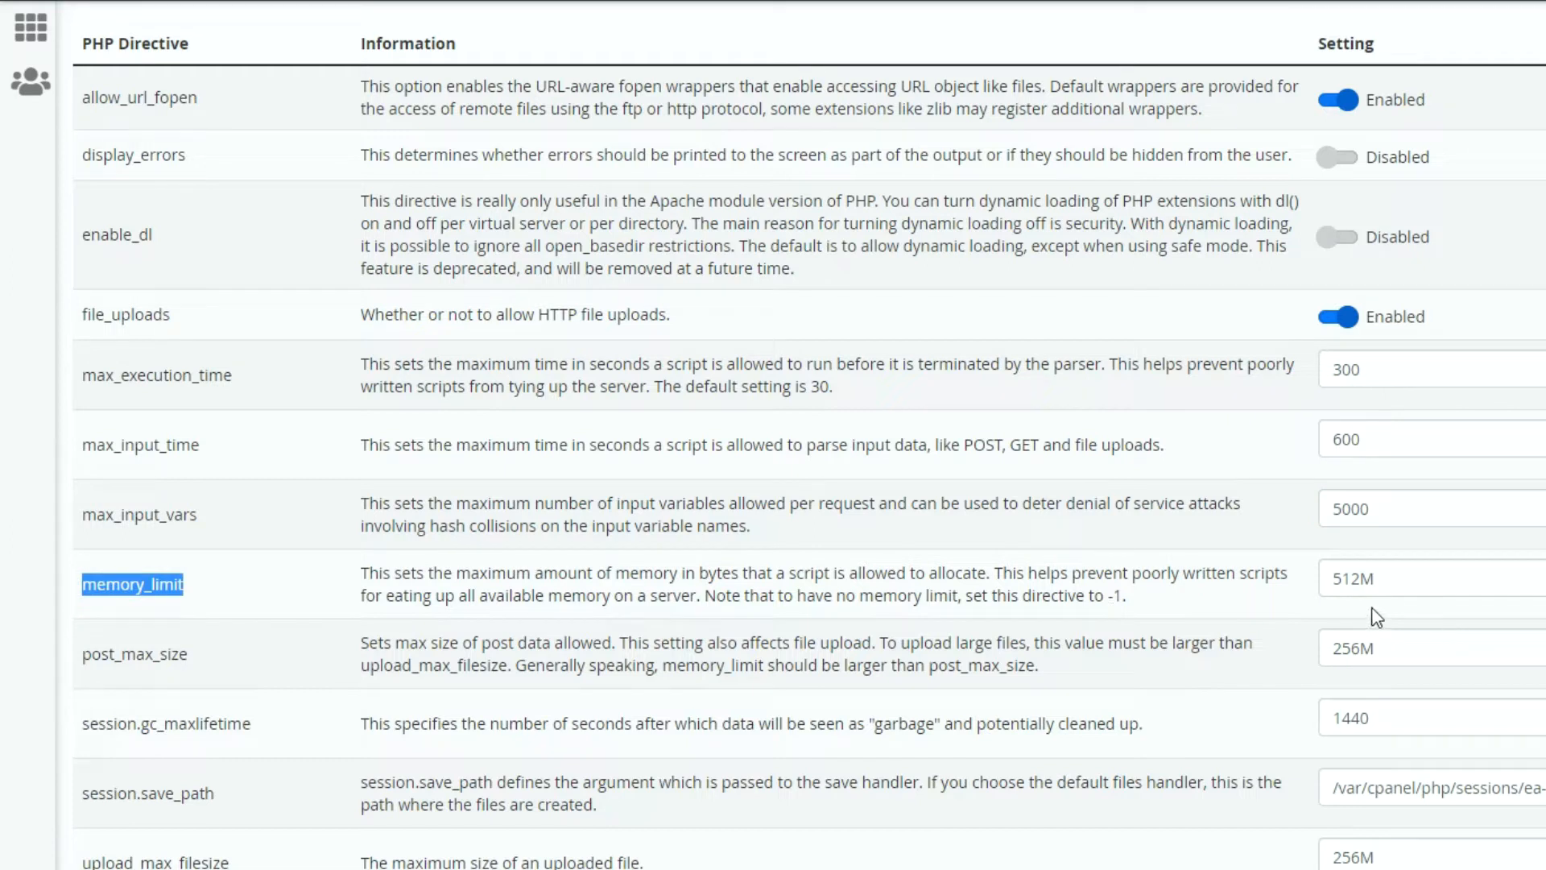
pyautogui.scroll(-2, 1377, 628)
pyautogui.moveTo(79, 480); pyautogui.dragTo(211, 496)
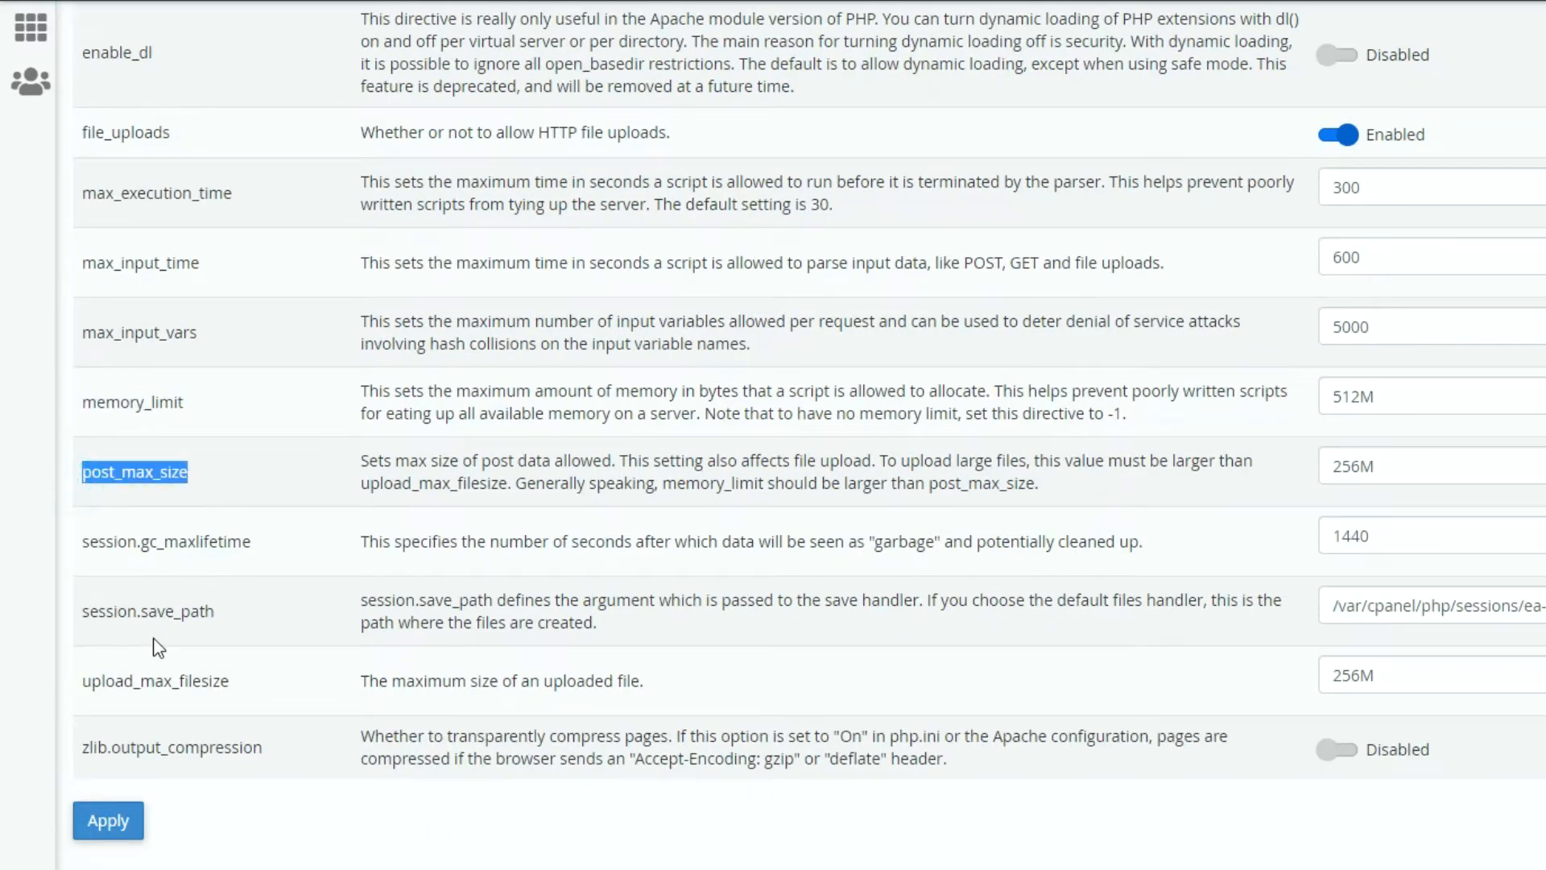
pyautogui.moveTo(83, 681); pyautogui.dragTo(243, 698)
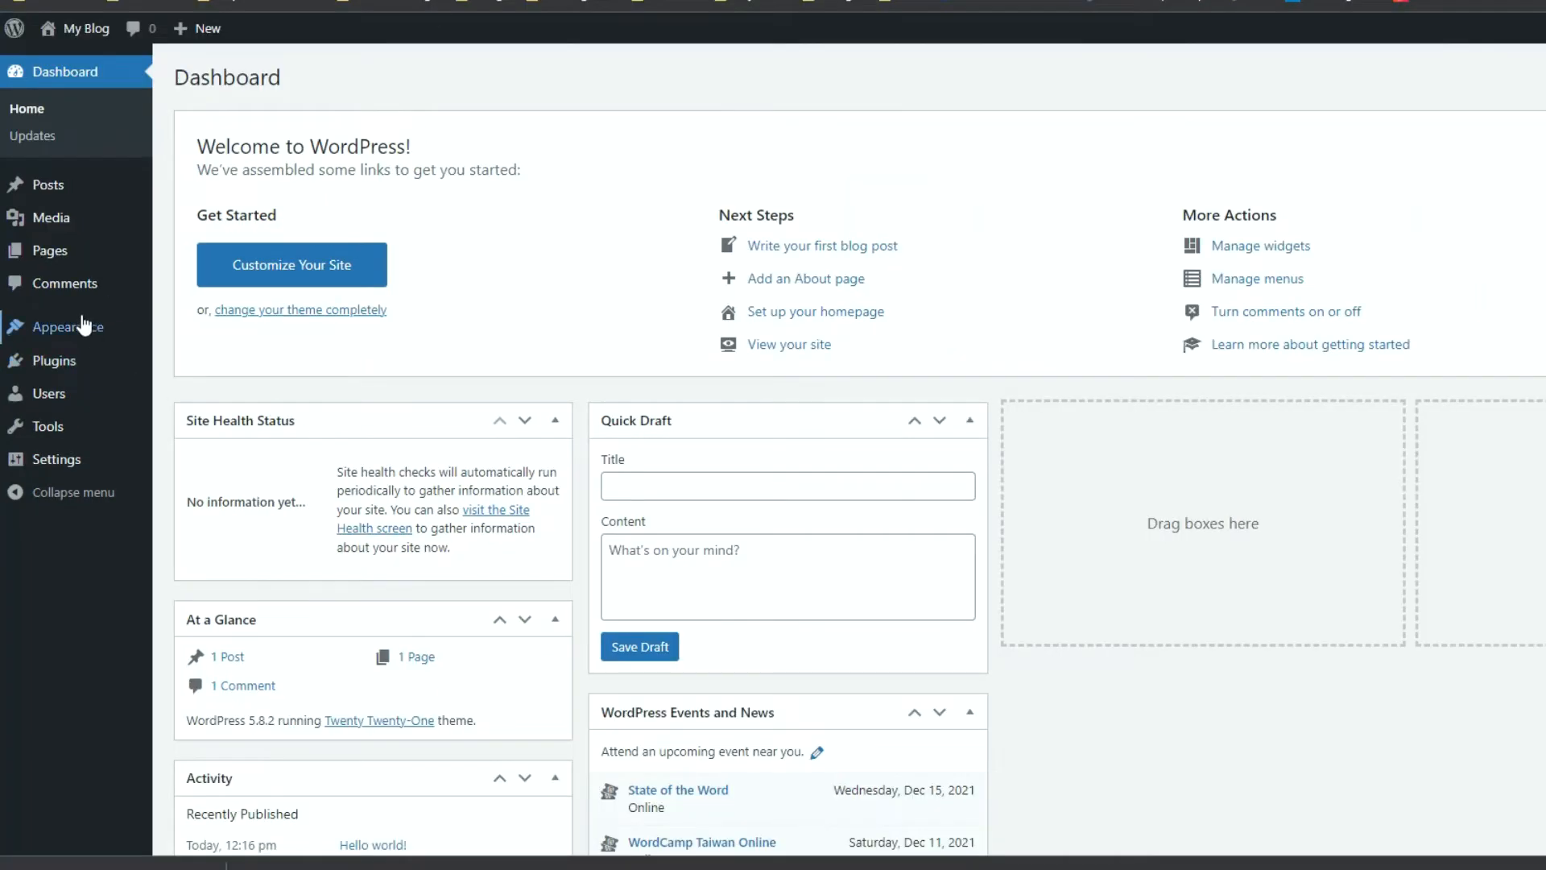
# Step: Open the theme upload form in the WordPress admin
pyautogui.moveTo(71, 337)
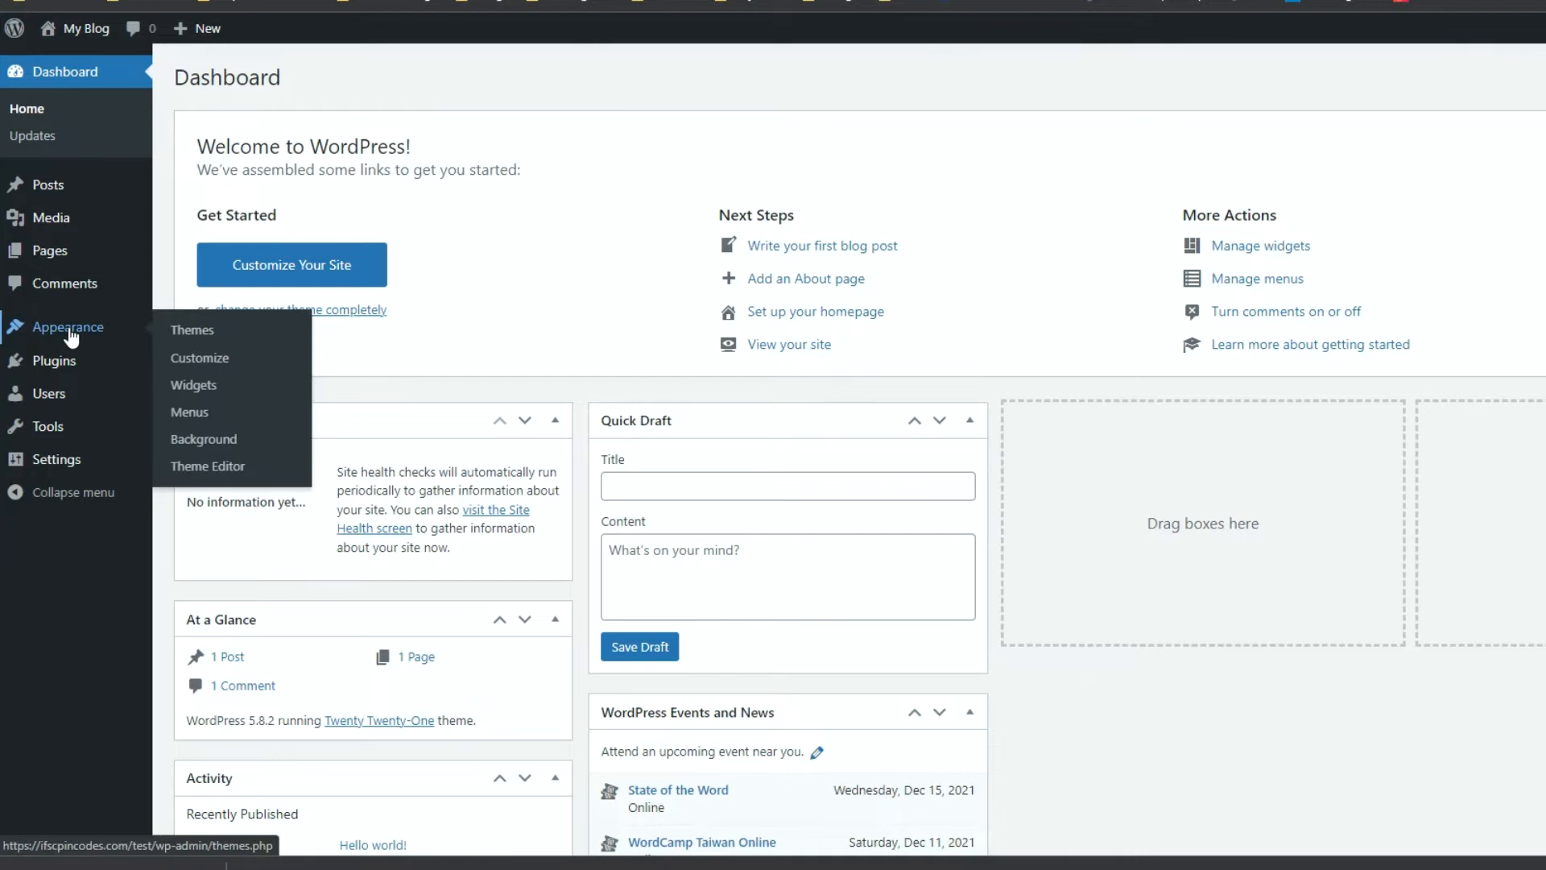
pyautogui.click(192, 331)
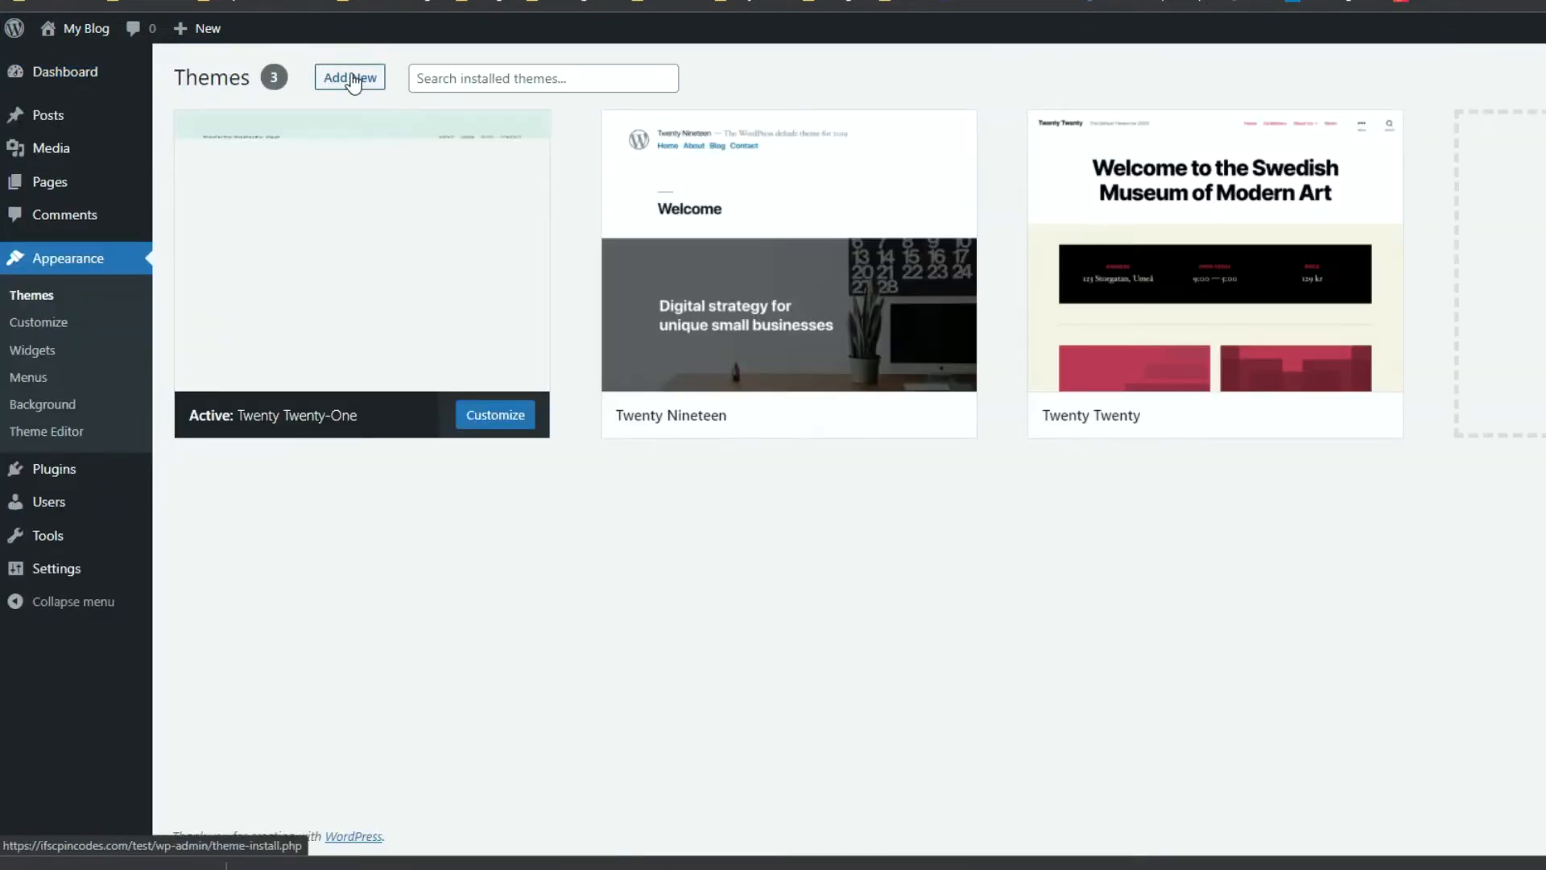
pyautogui.click(352, 79)
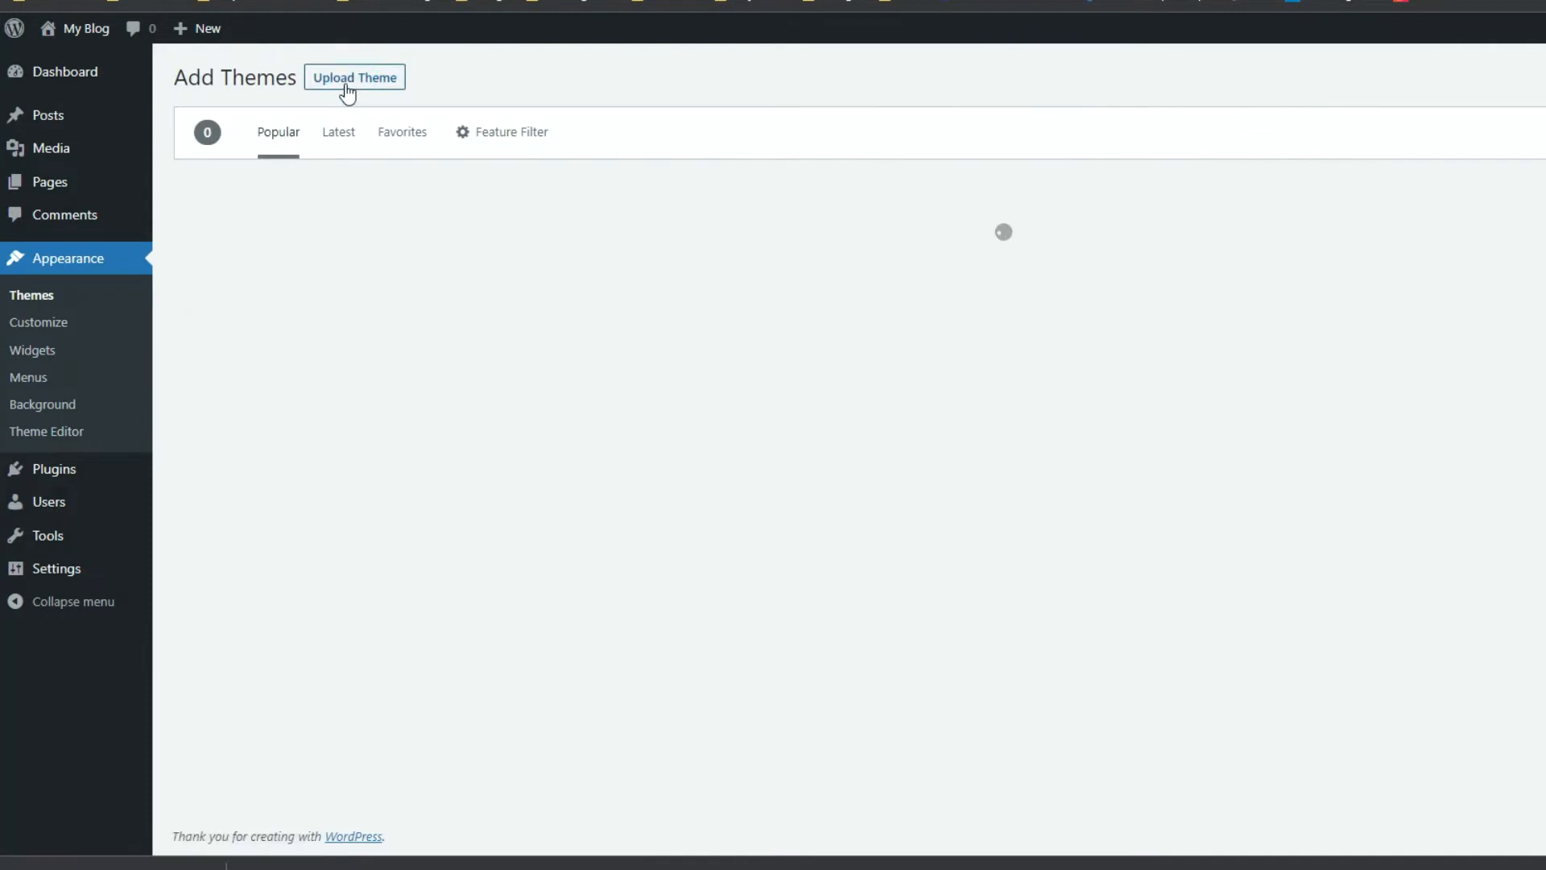
pyautogui.click(346, 84)
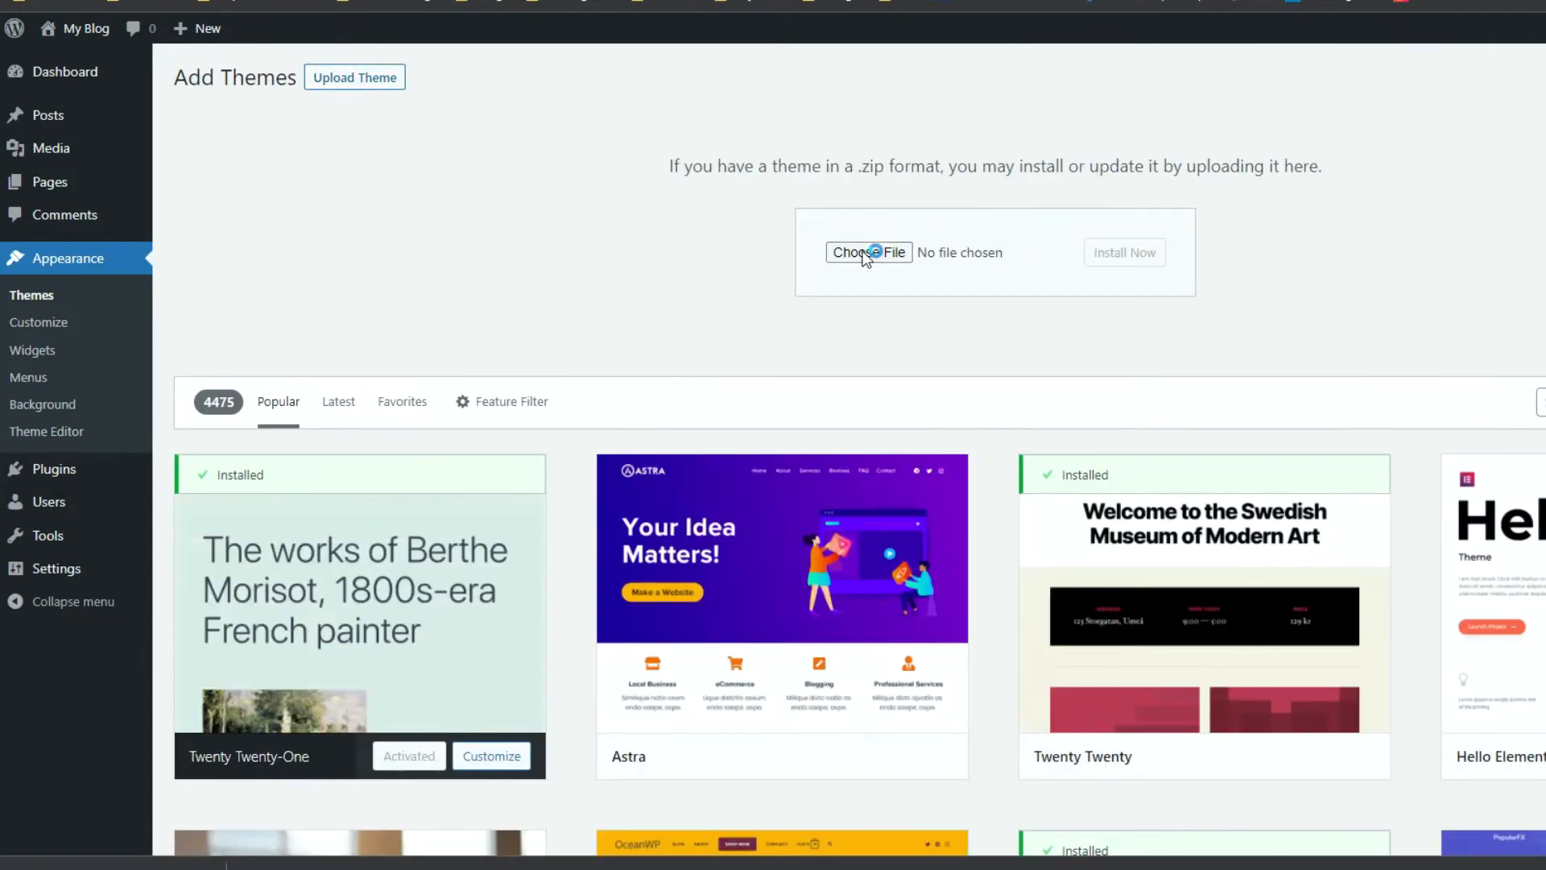
# Step: Choose classiadspro.zip from the extracted classiadspro folder inside Downloads\Classiads and install it as a theme
pyautogui.click(863, 253)
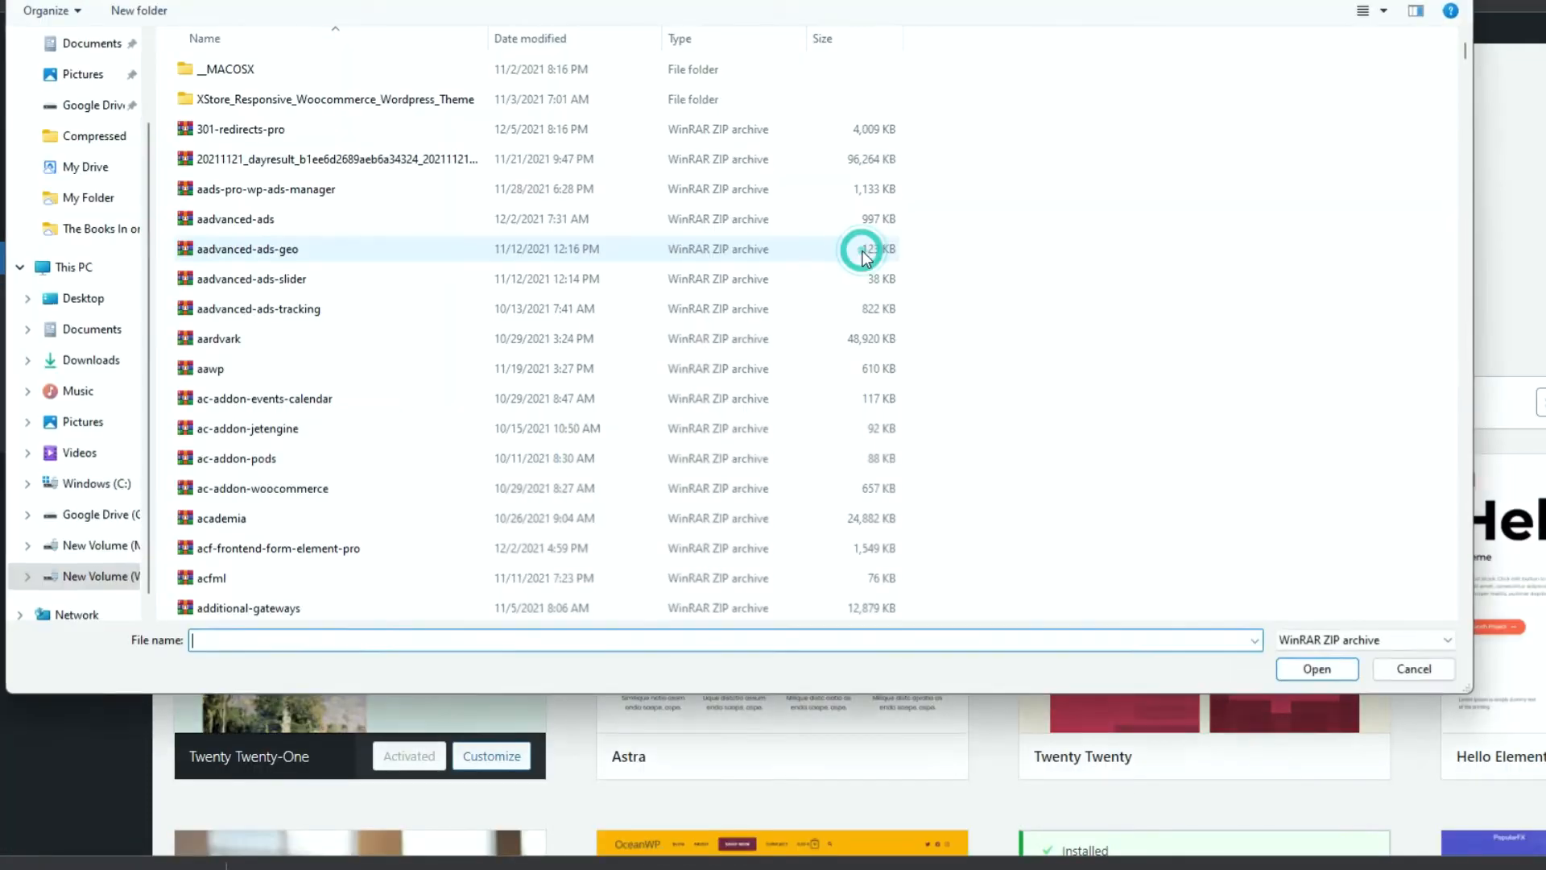
pyautogui.click(85, 138)
pyautogui.scroll(1, 87, 143)
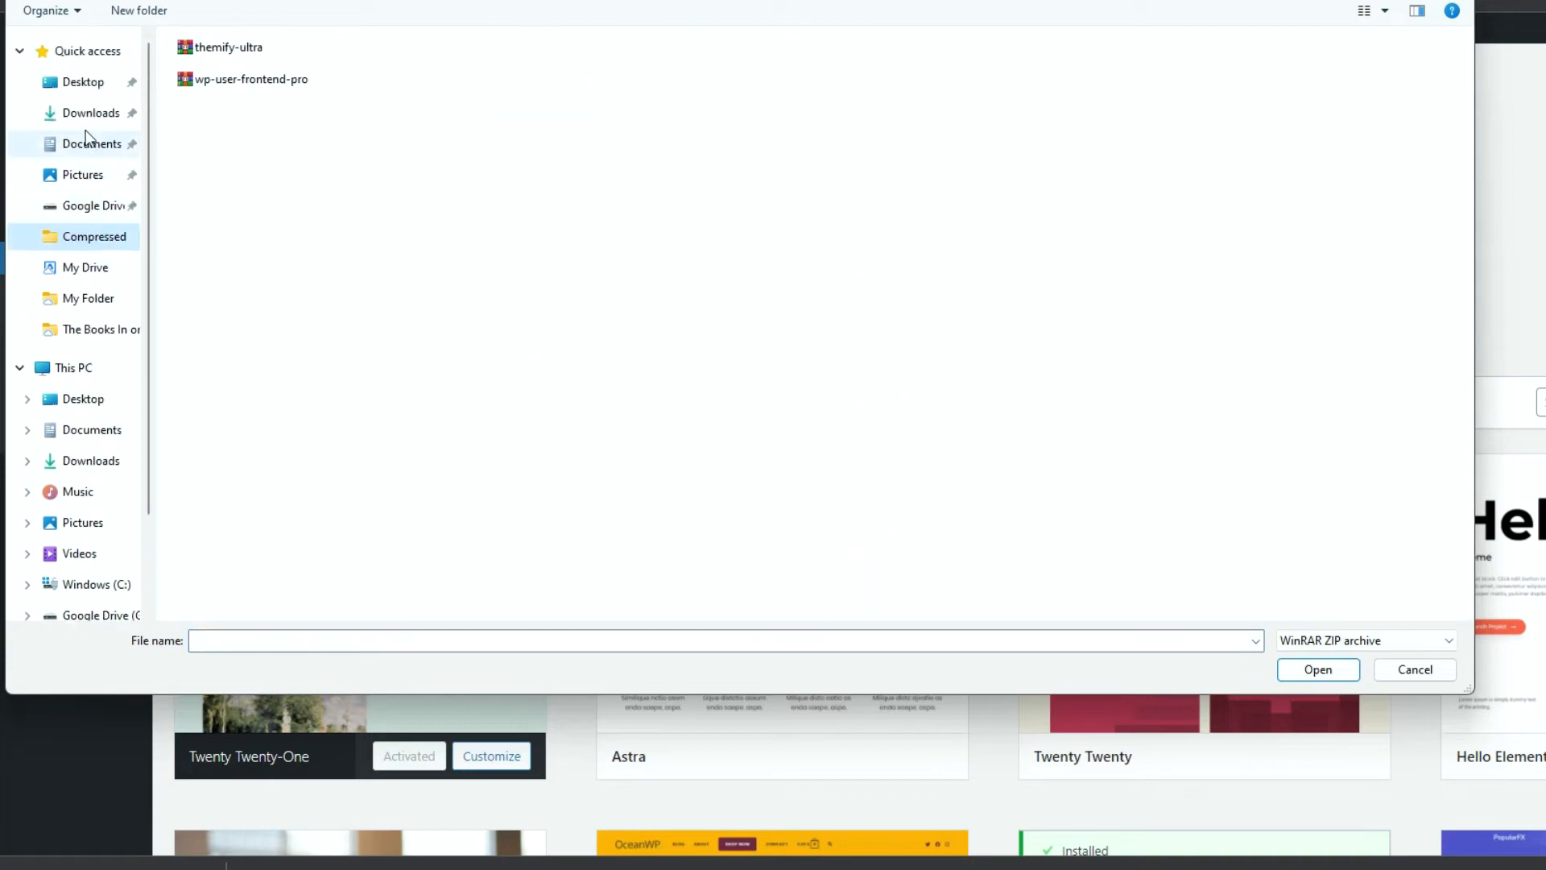
pyautogui.click(90, 112)
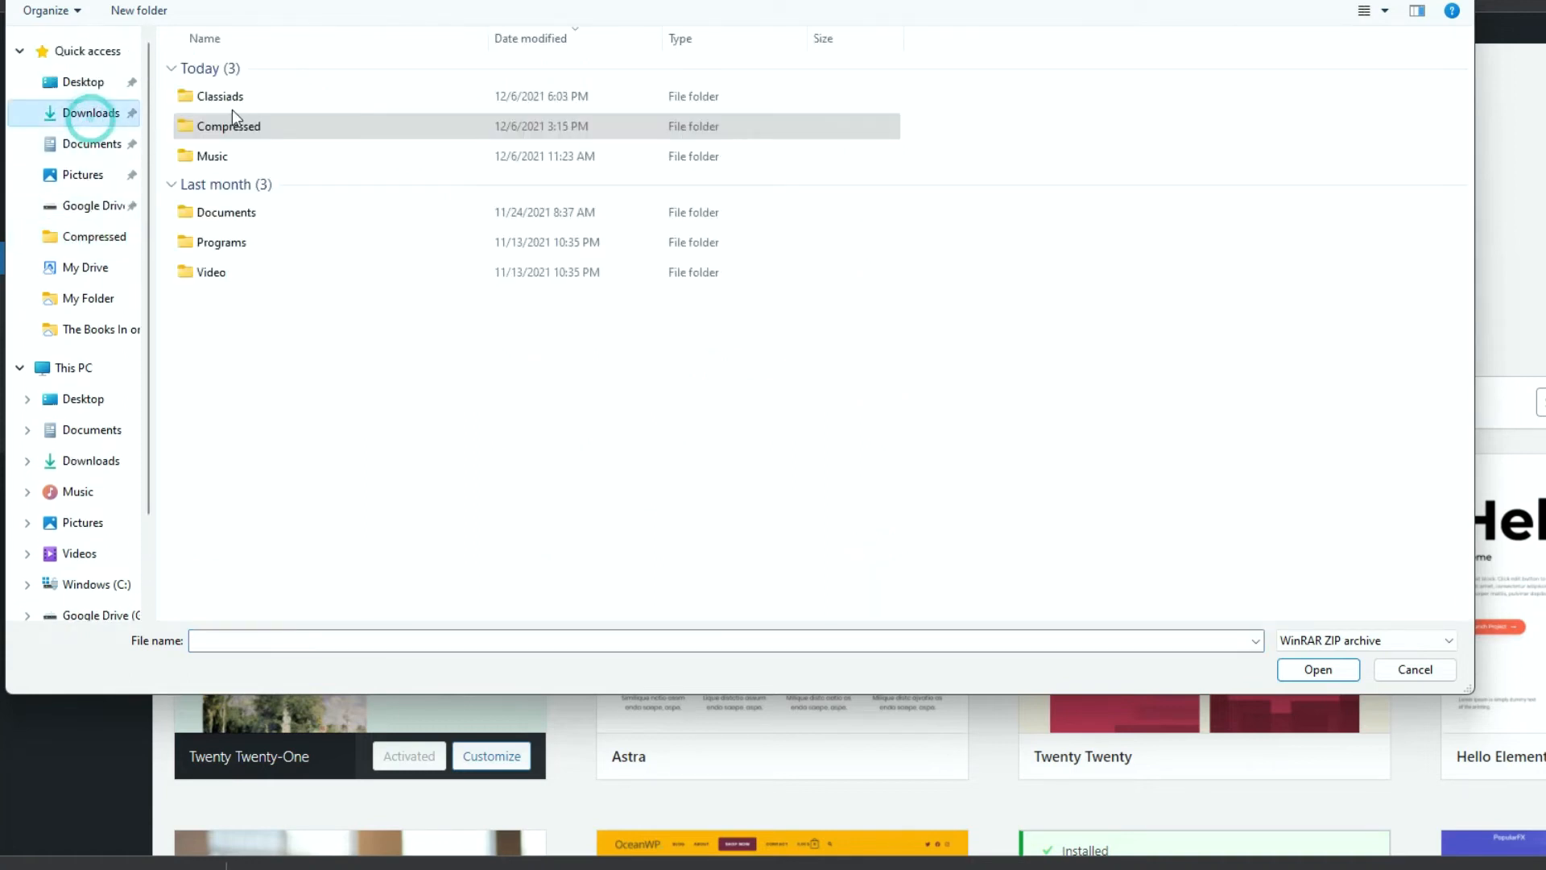
pyautogui.doubleClick(271, 97)
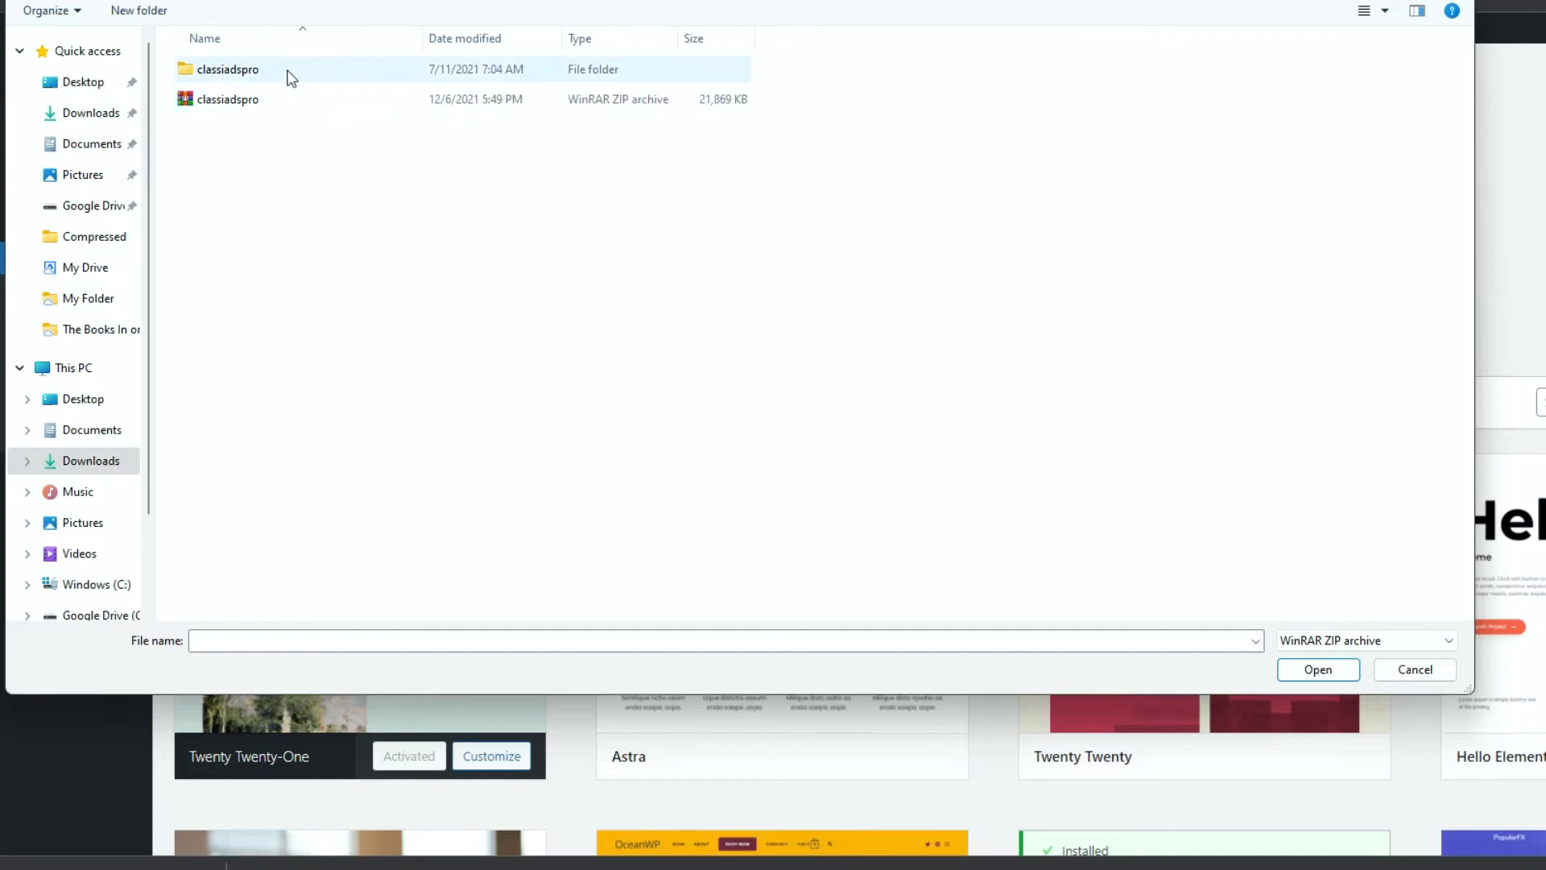
pyautogui.doubleClick(292, 79)
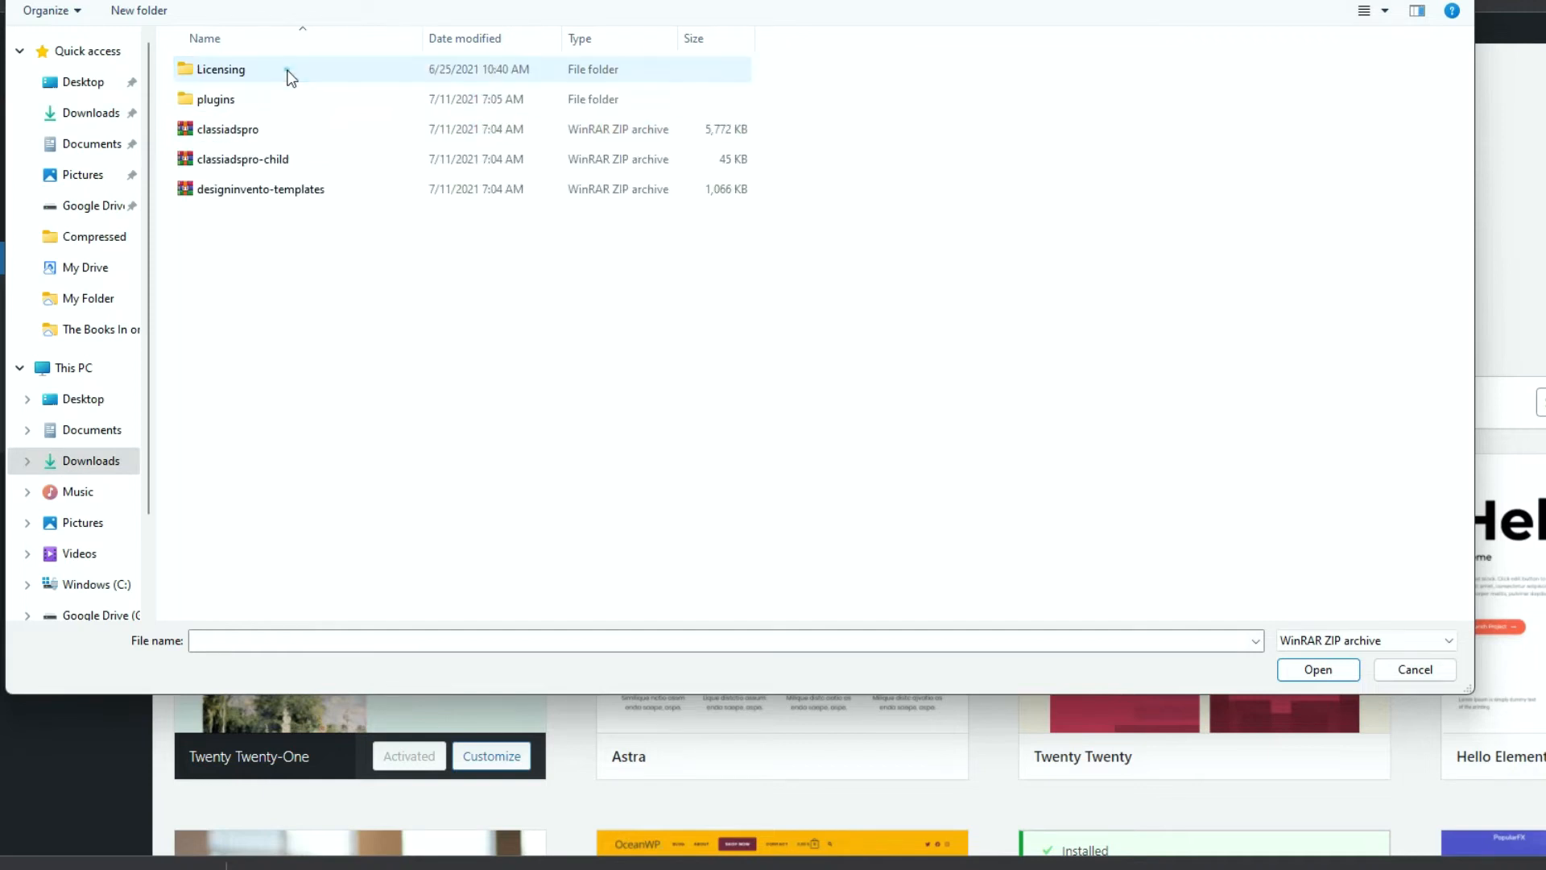
pyautogui.click(321, 133)
pyautogui.click(1308, 671)
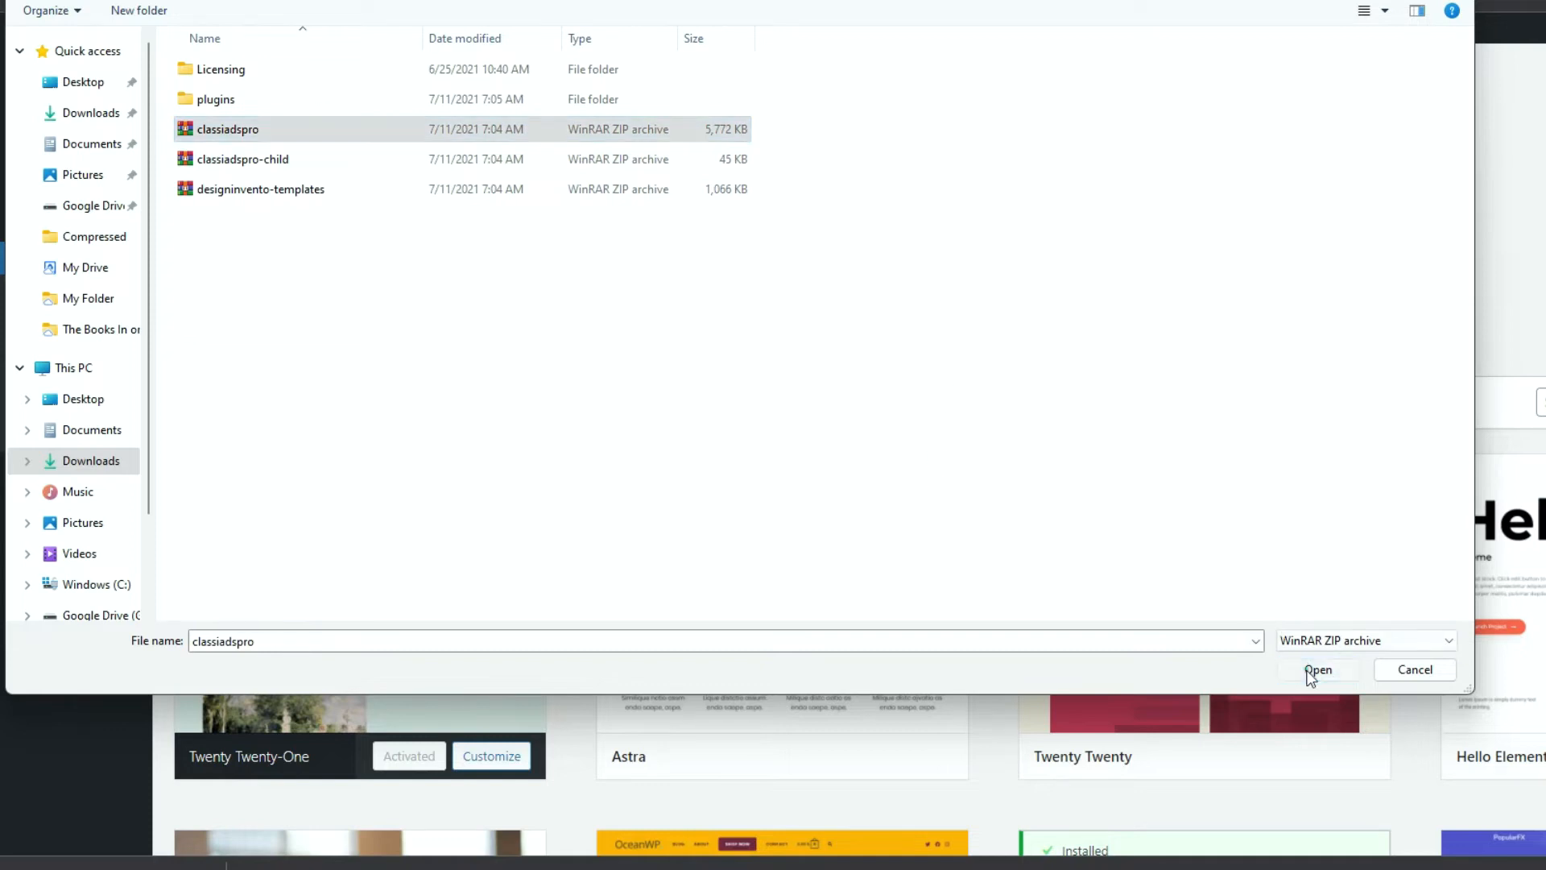
pyautogui.click(1130, 254)
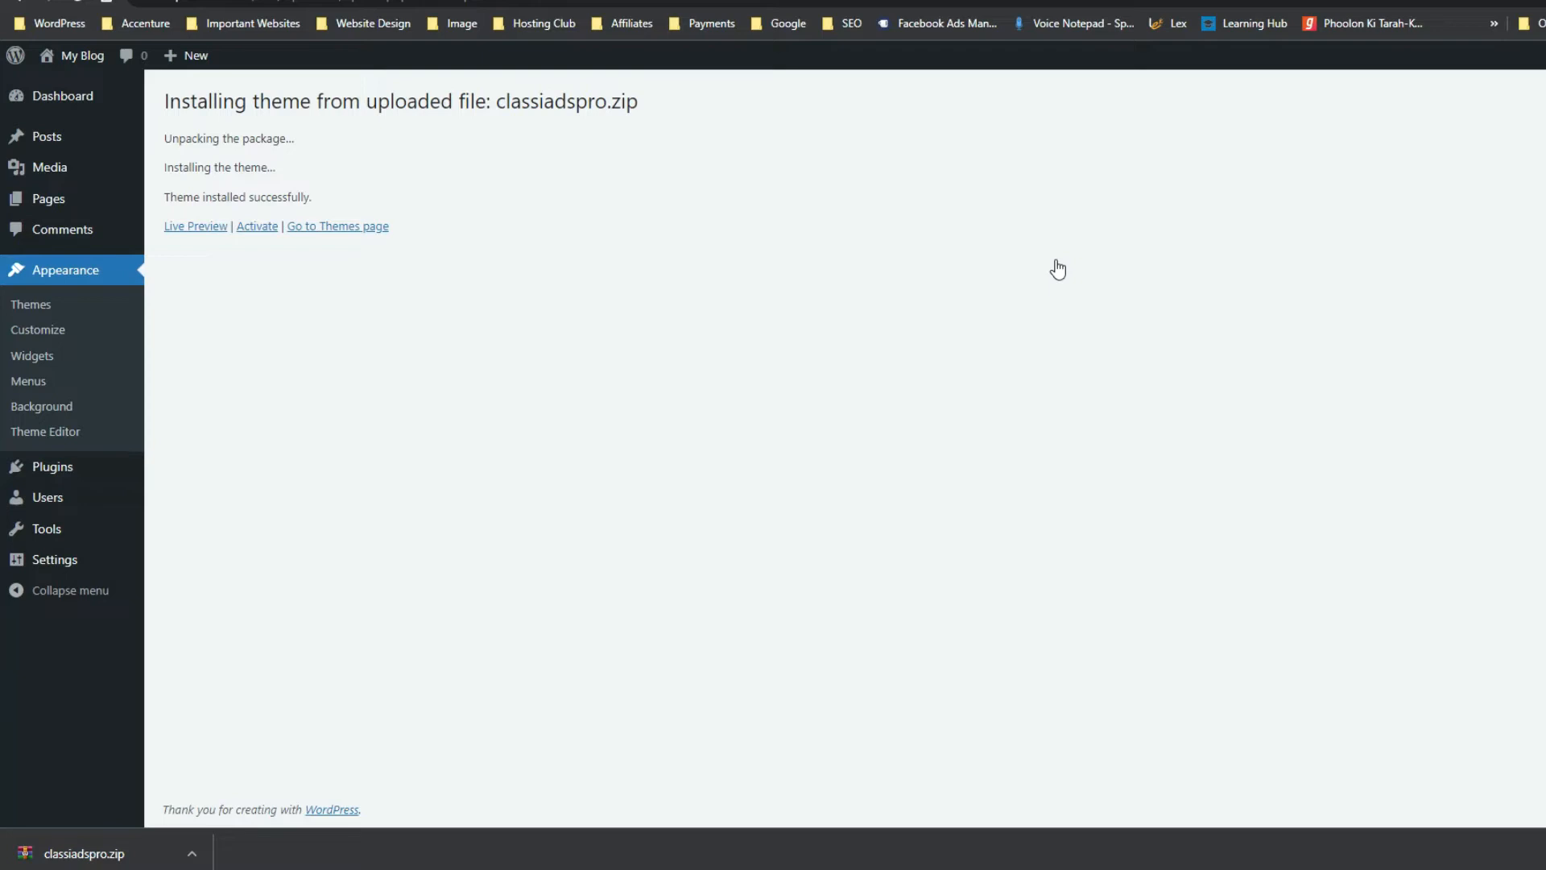
# Step: Install classiadspro-child.zip from the extracted classiadspro folder as a theme and activate ClassiadsPro Child
pyautogui.click(28, 318)
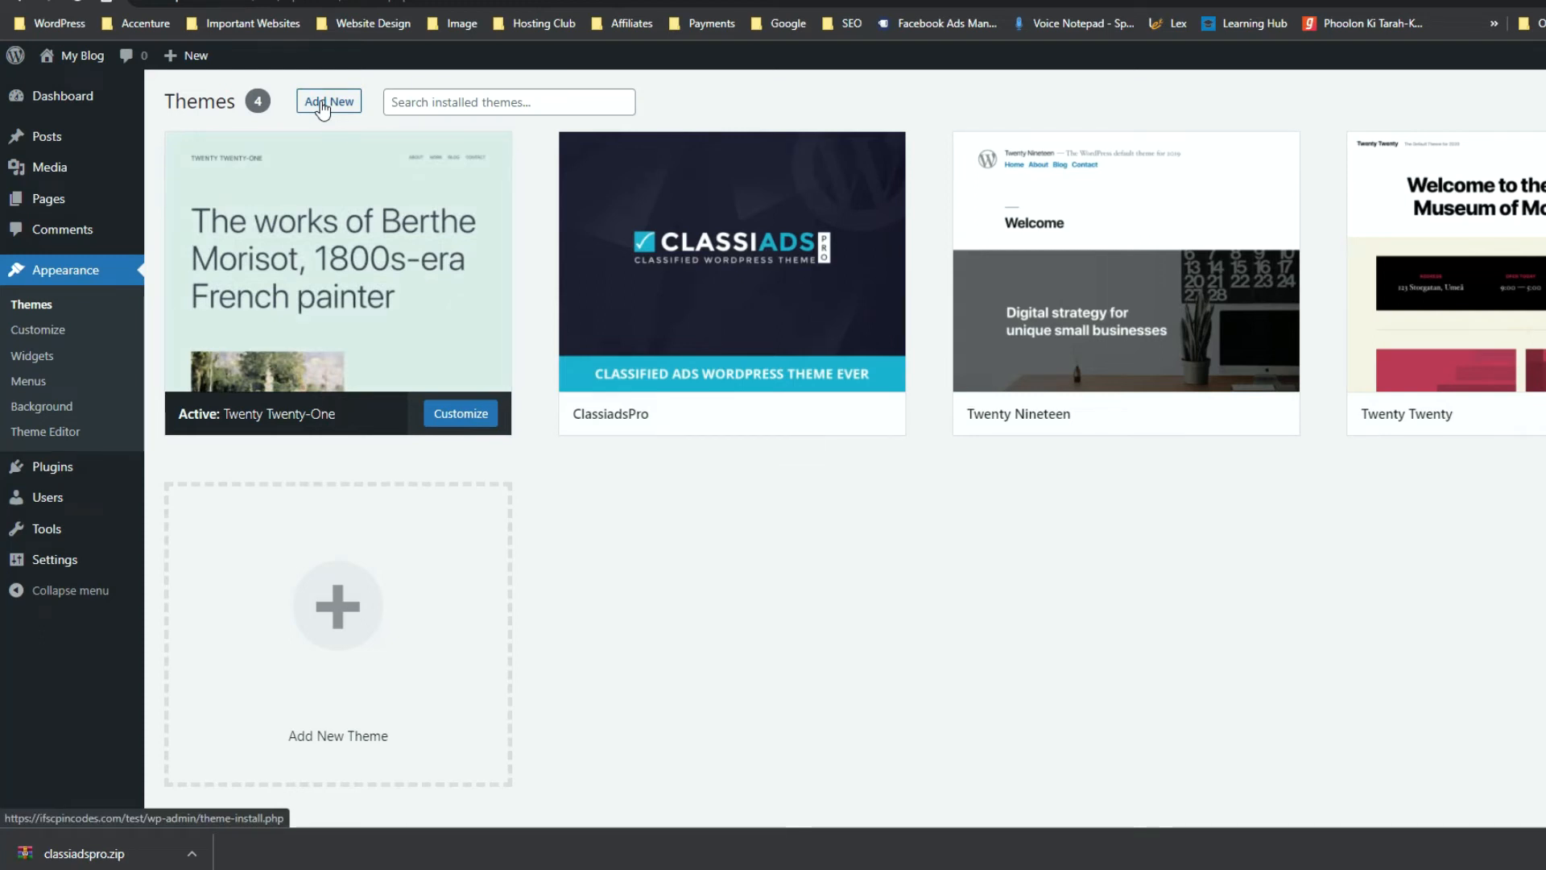
pyautogui.click(322, 108)
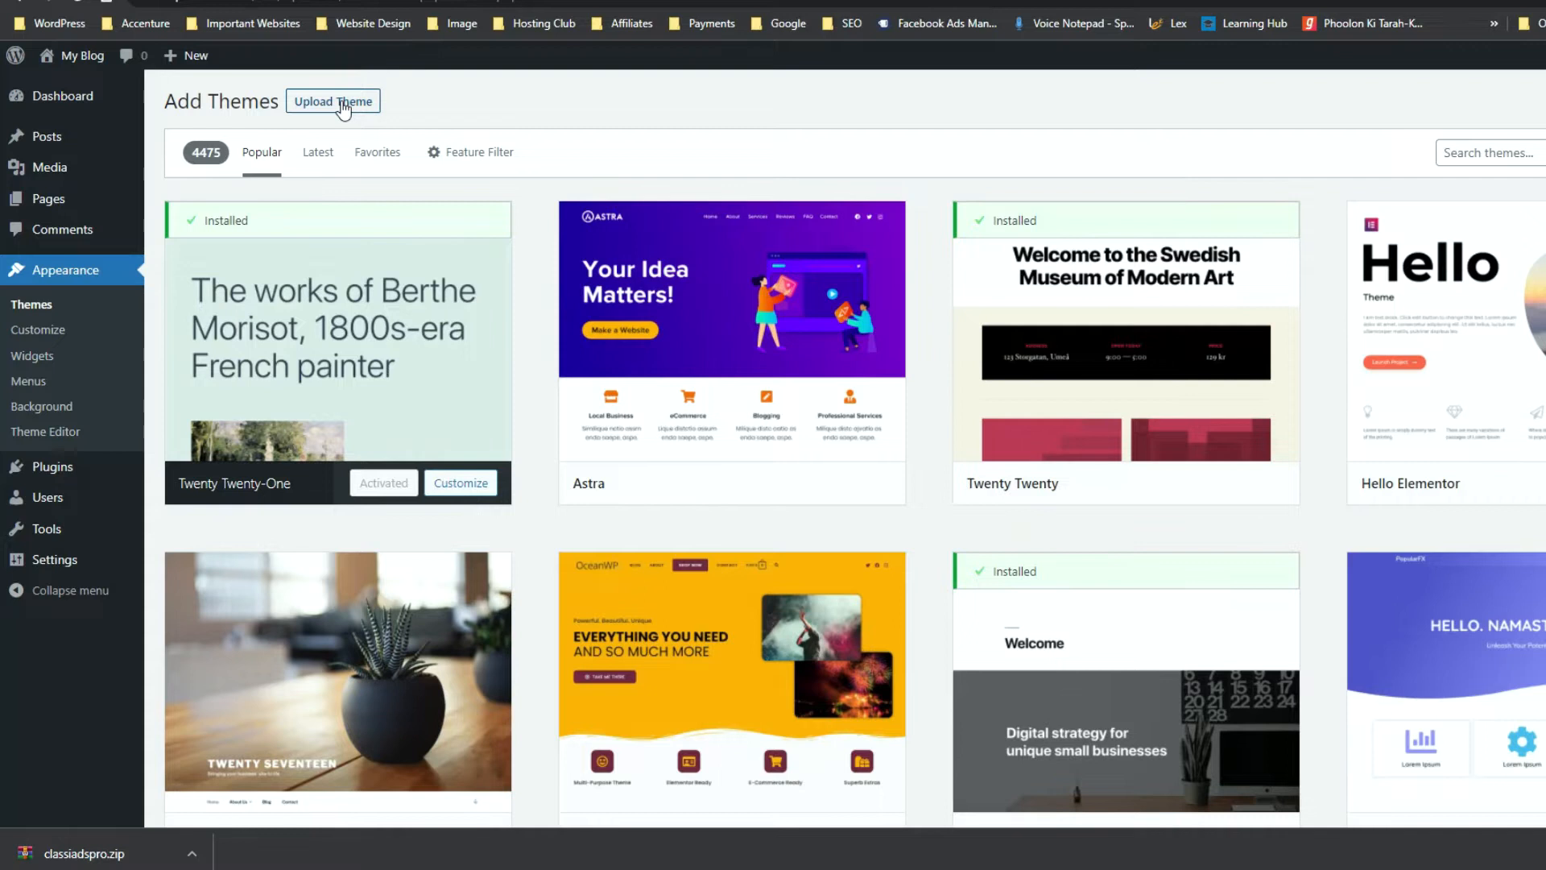
pyautogui.click(341, 103)
pyautogui.click(793, 255)
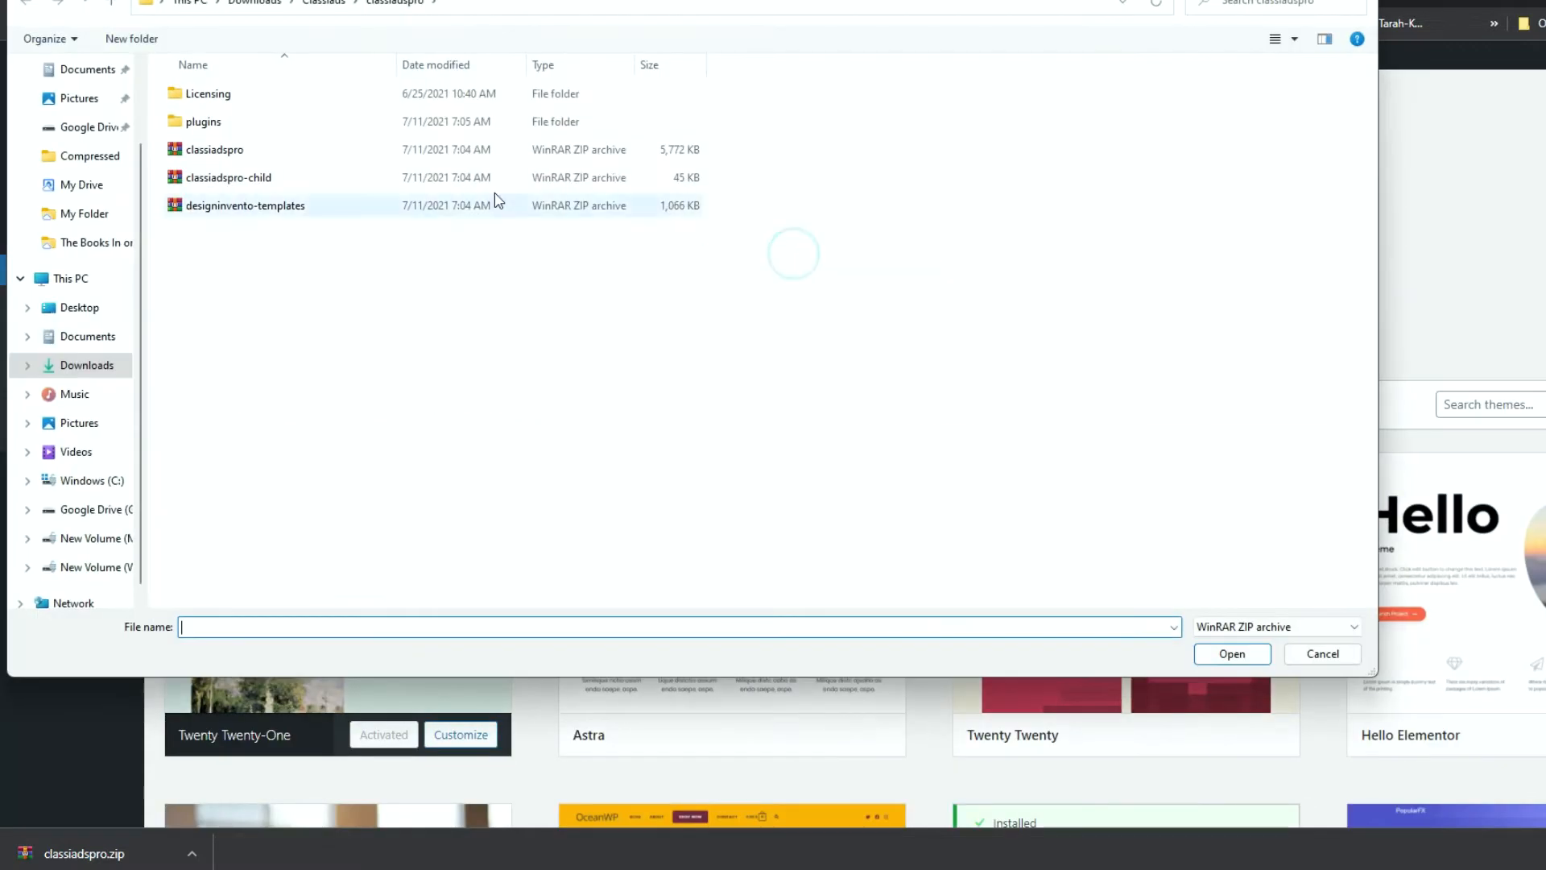
pyautogui.click(284, 179)
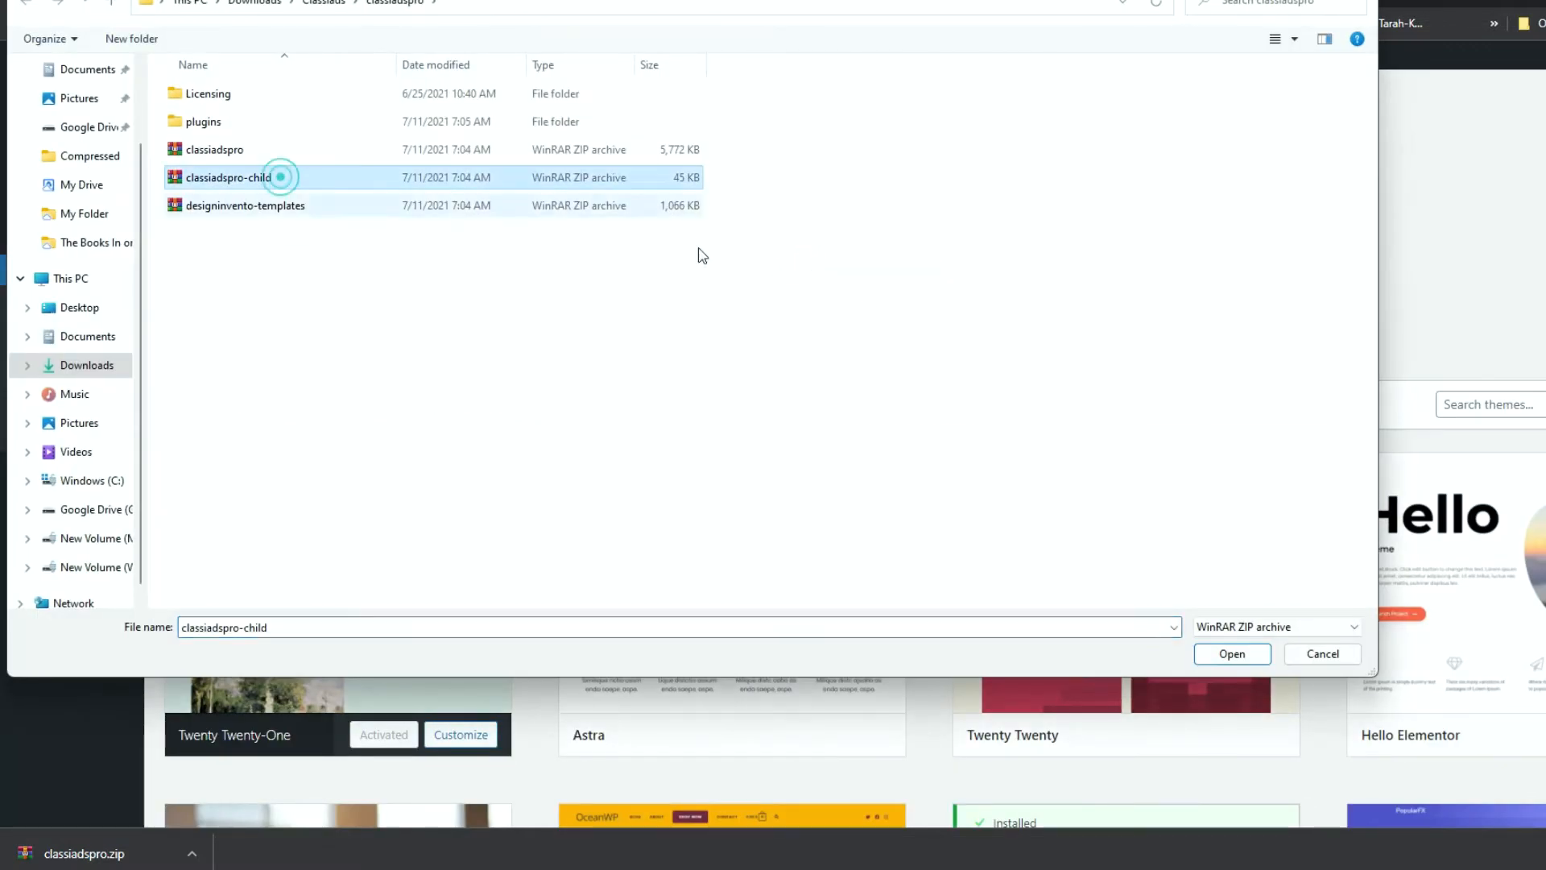
pyautogui.click(1222, 655)
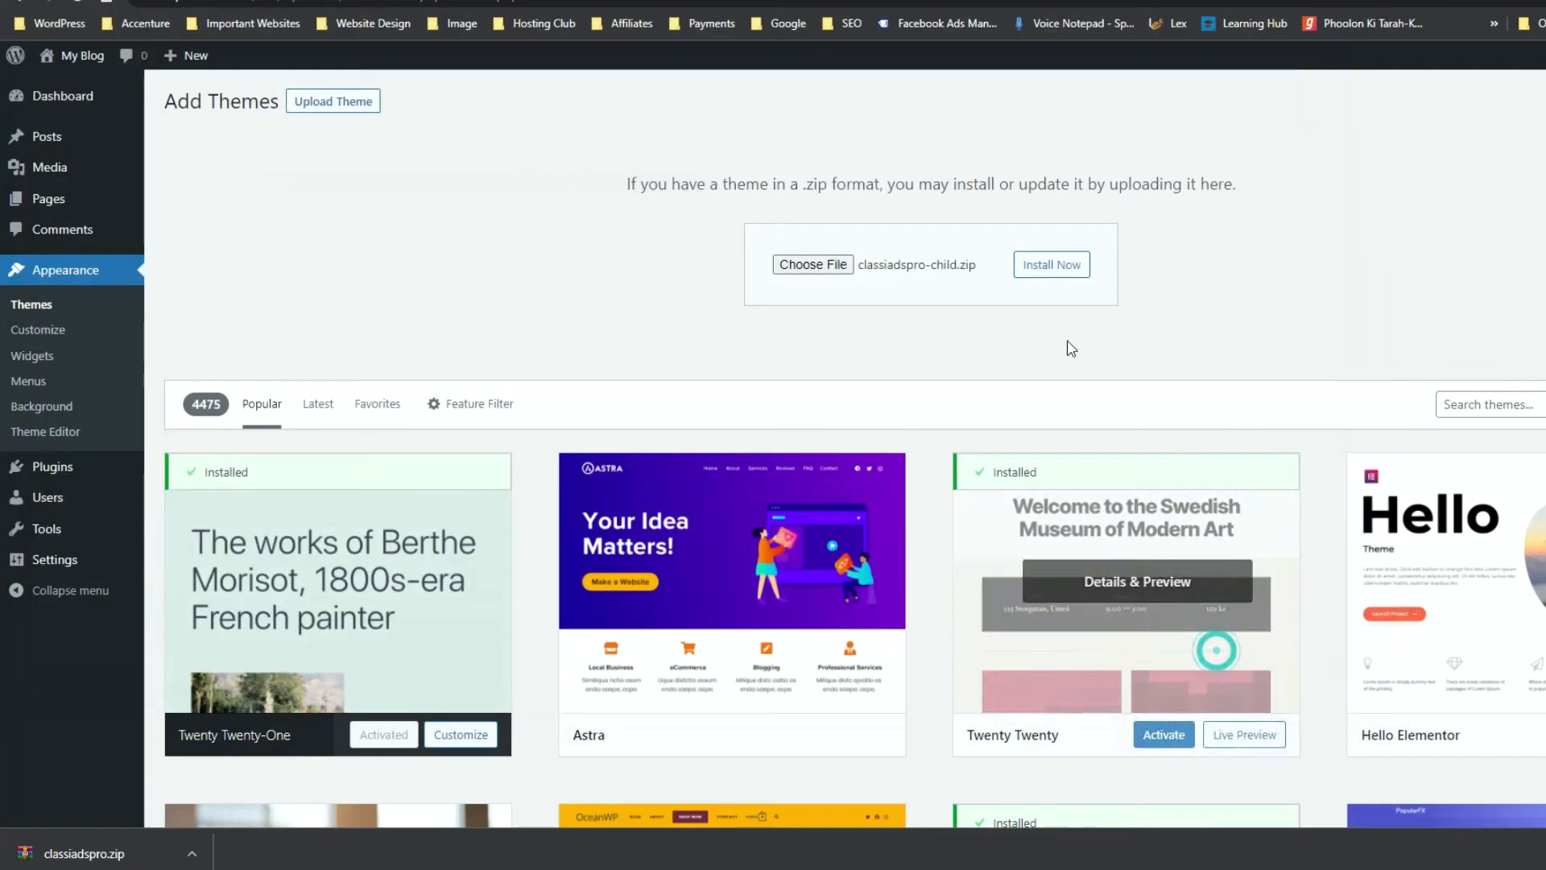
pyautogui.click(1051, 276)
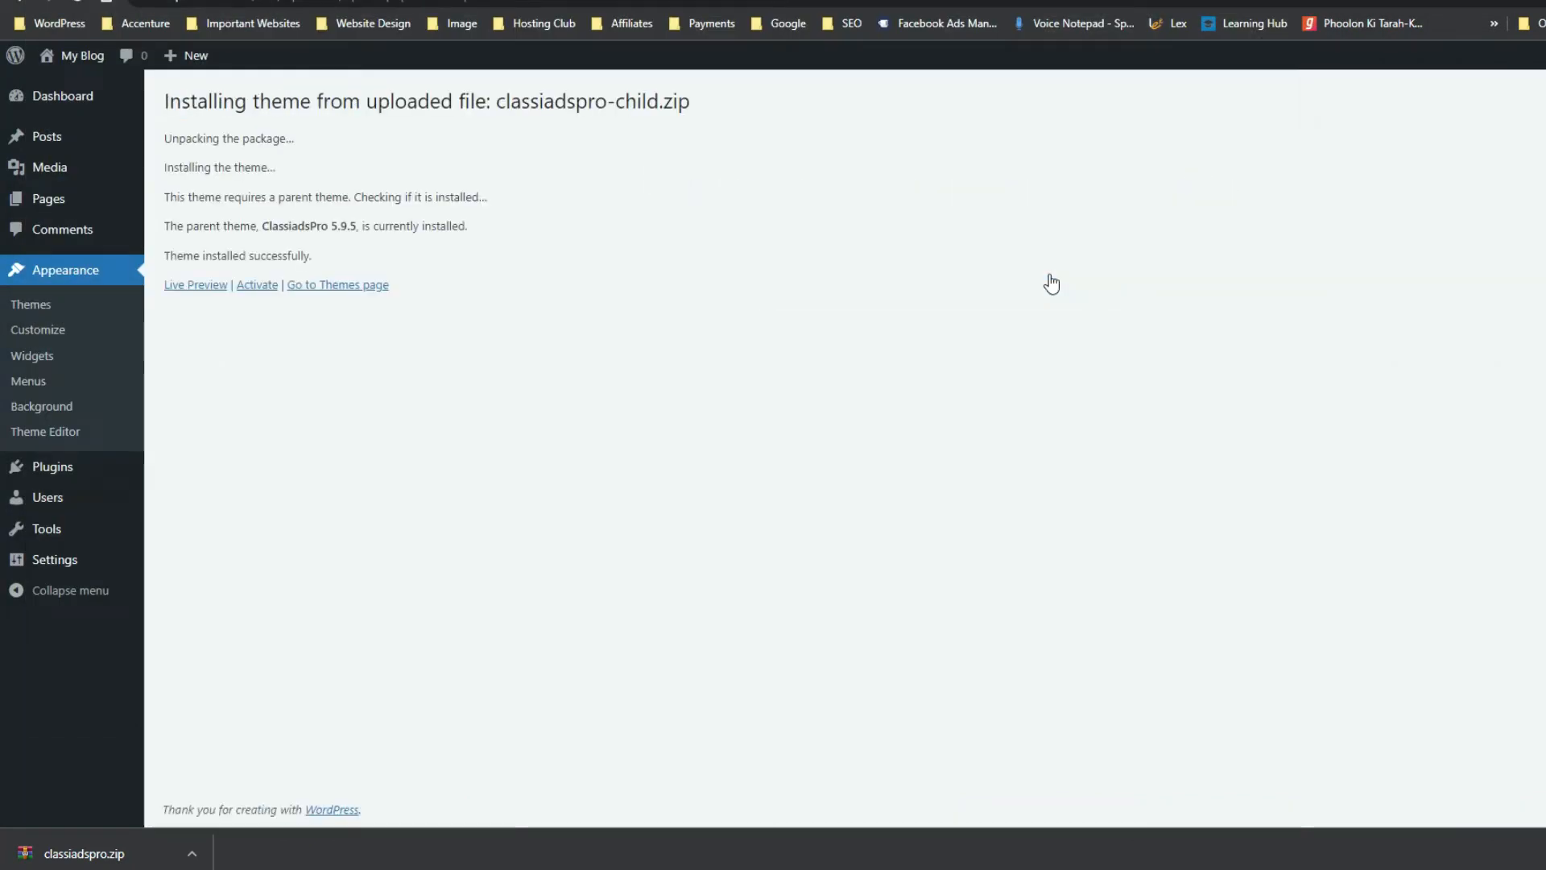
pyautogui.click(30, 313)
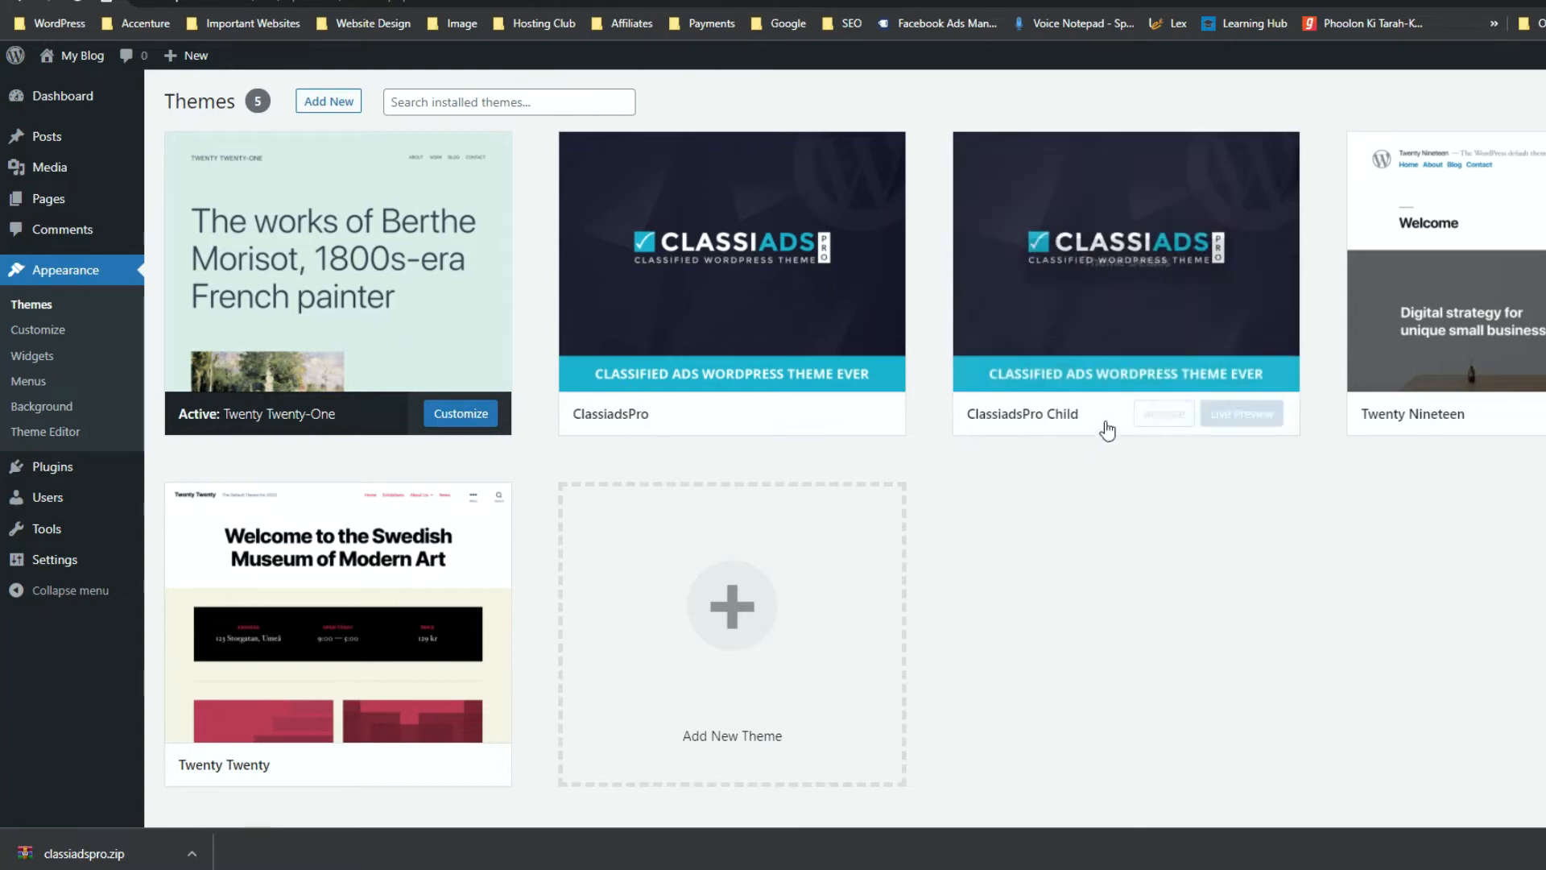
pyautogui.click(1155, 419)
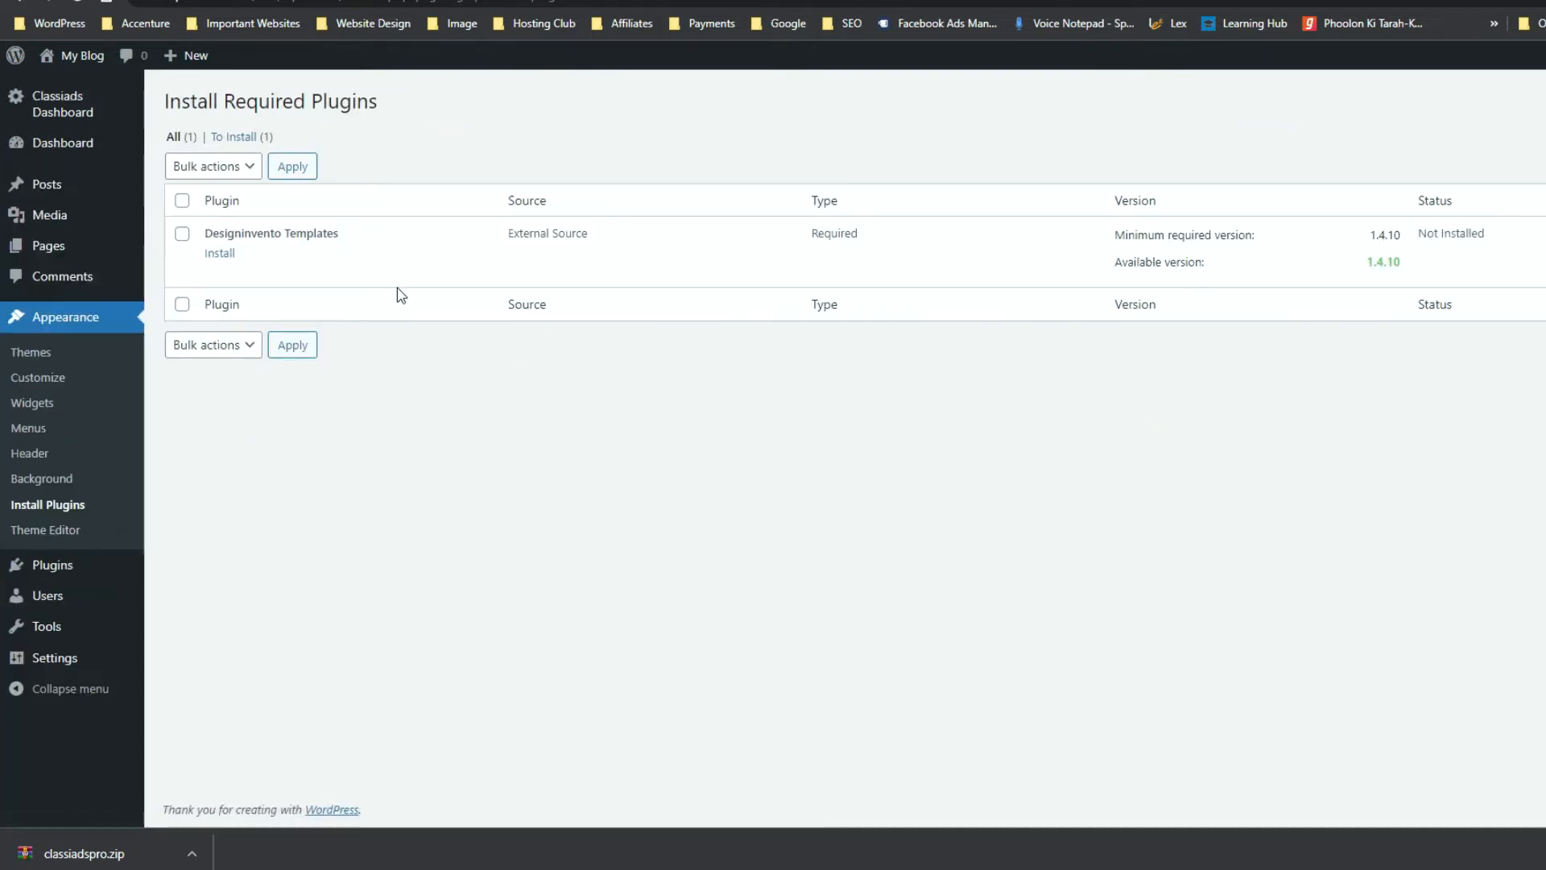
# Step: Install the required Designinvento Templates plugin and activate it from the list of installed plugins
pyautogui.click(214, 256)
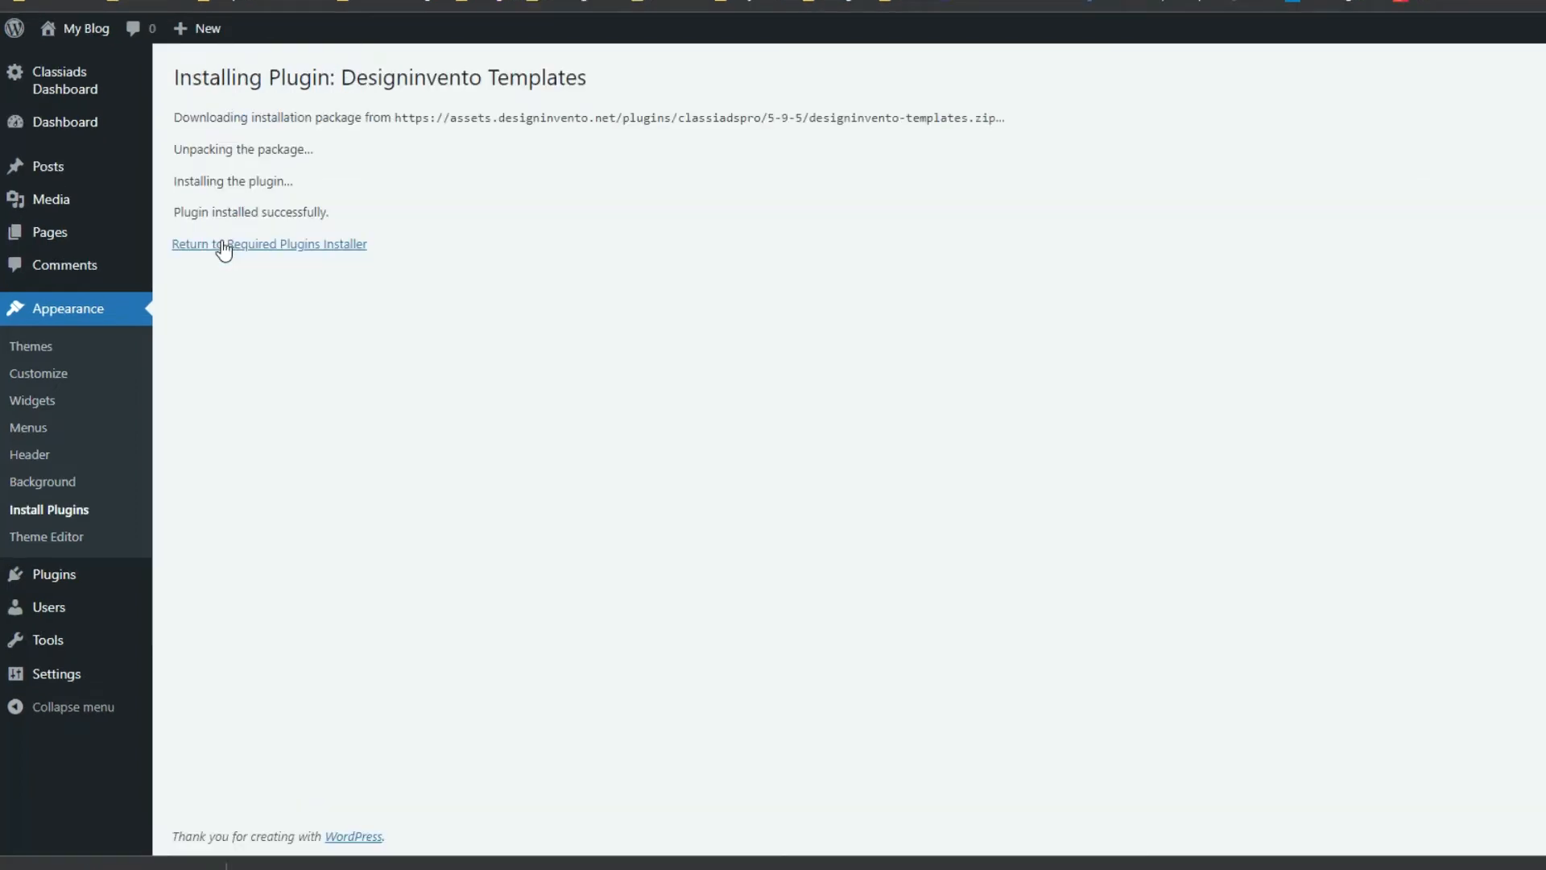
pyautogui.doubleClick(380, 68)
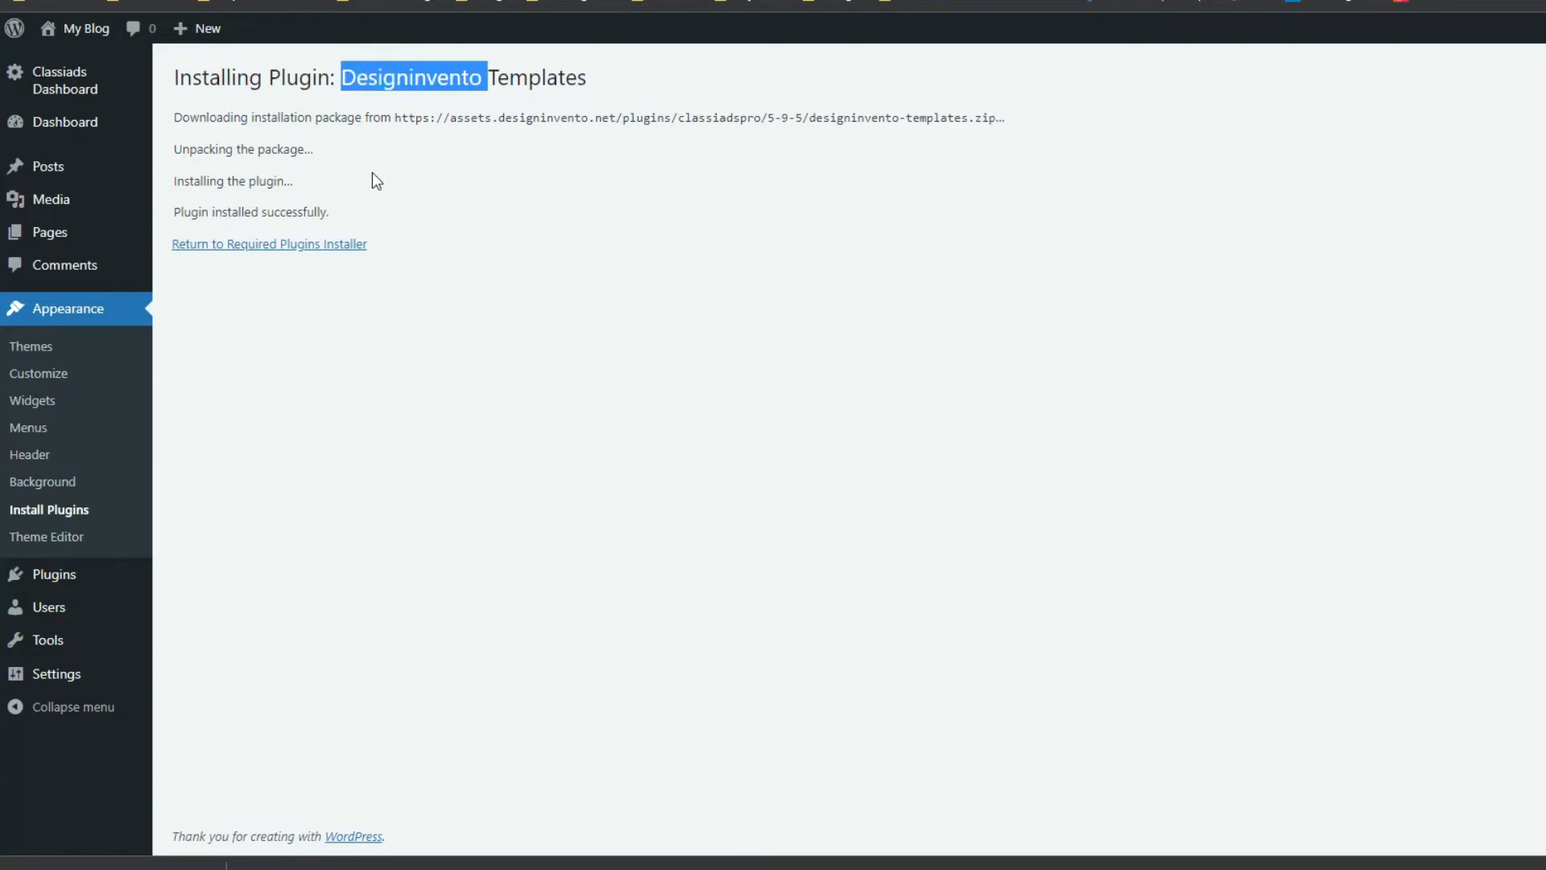
pyautogui.click(49, 509)
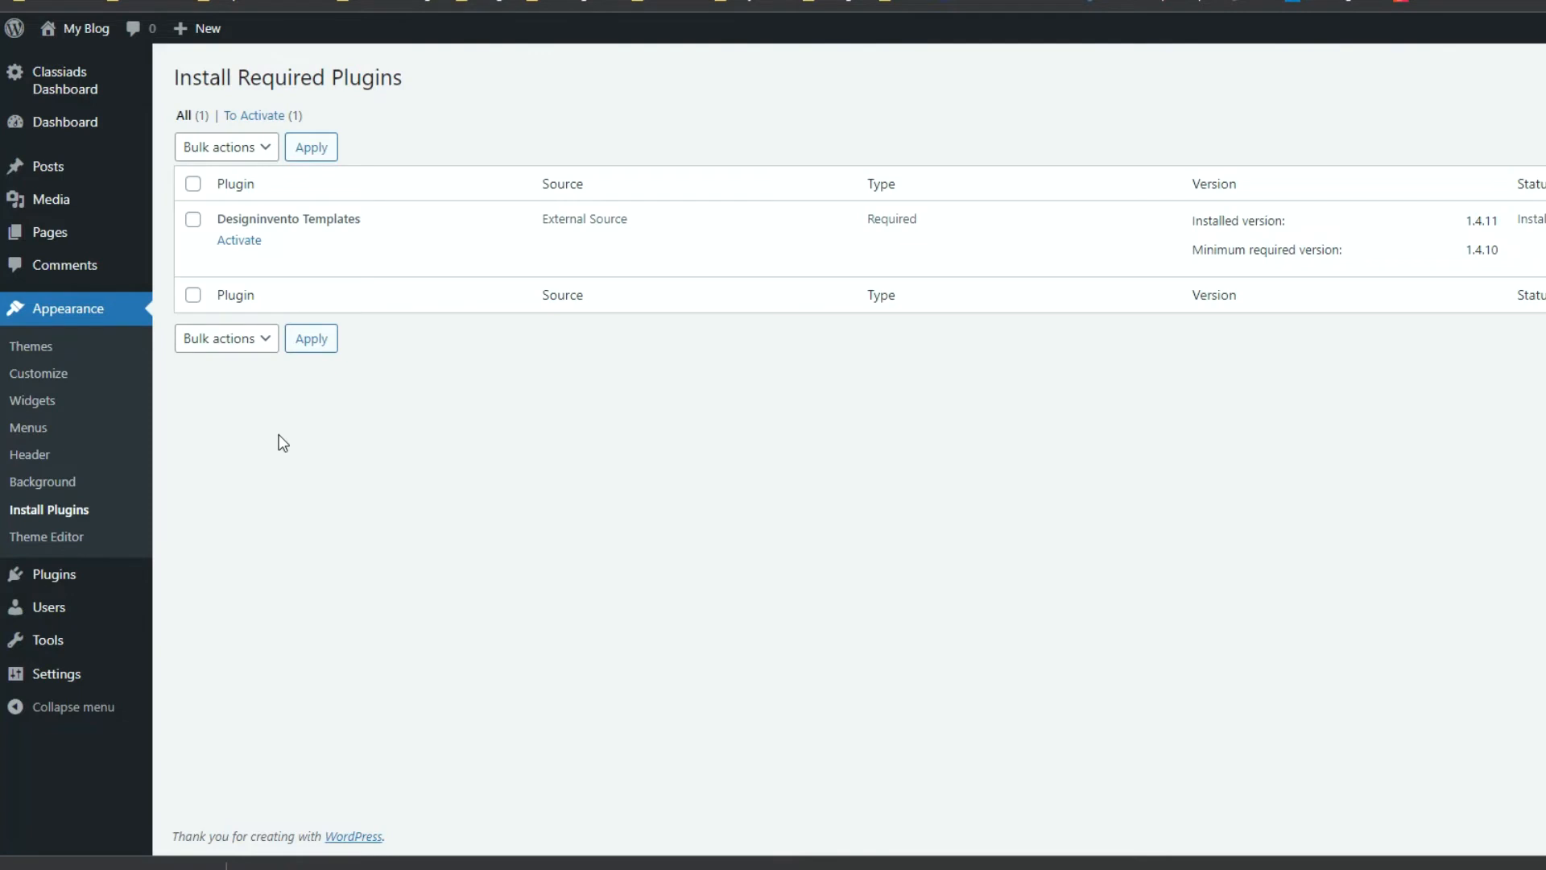
pyautogui.click(39, 575)
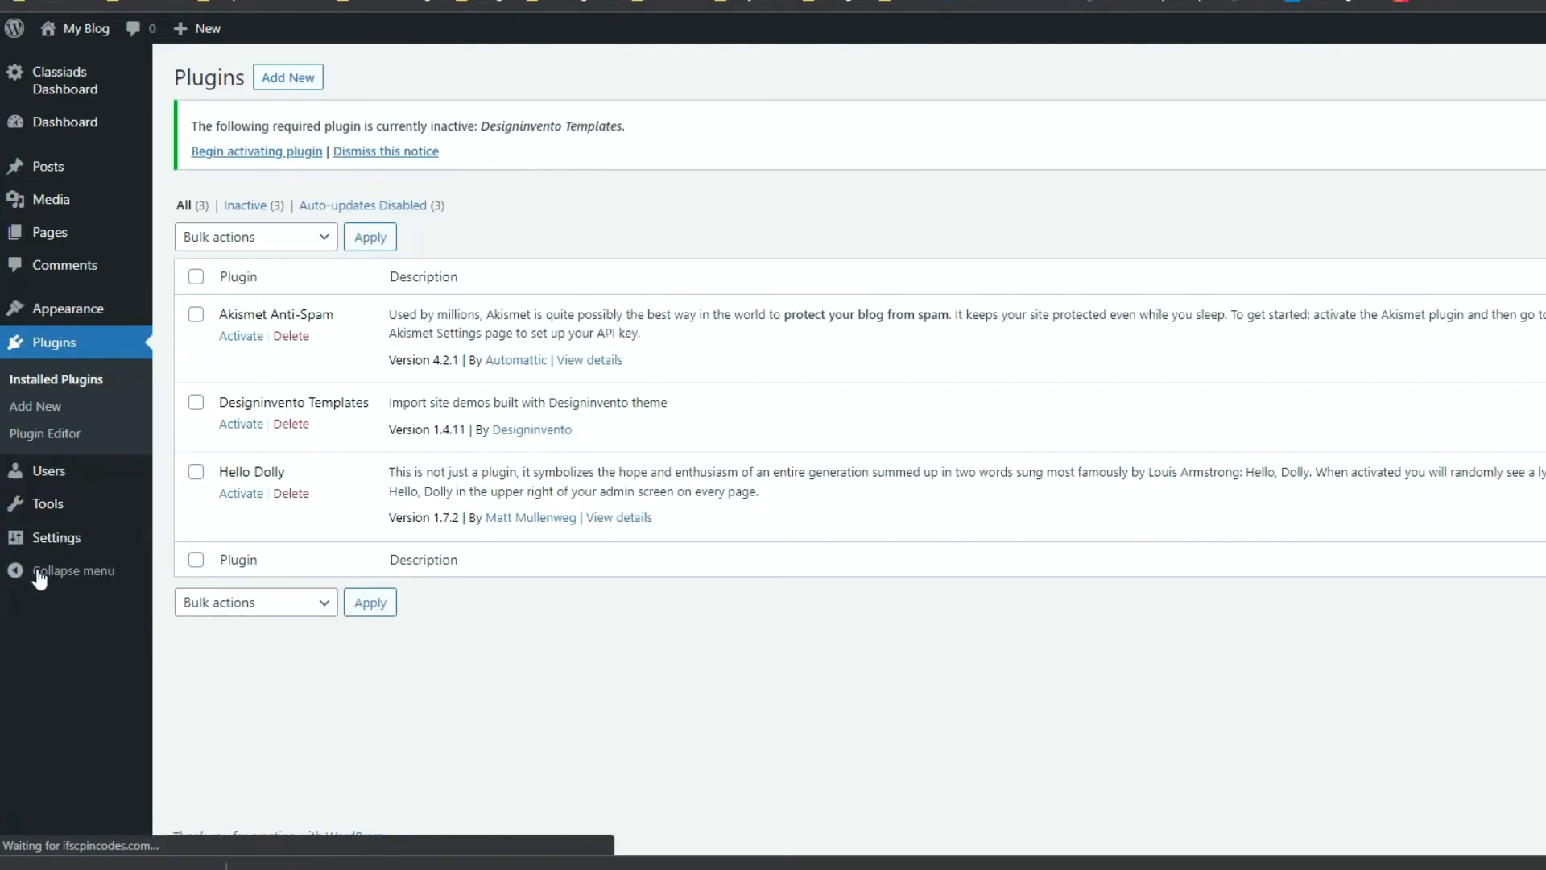
pyautogui.click(243, 427)
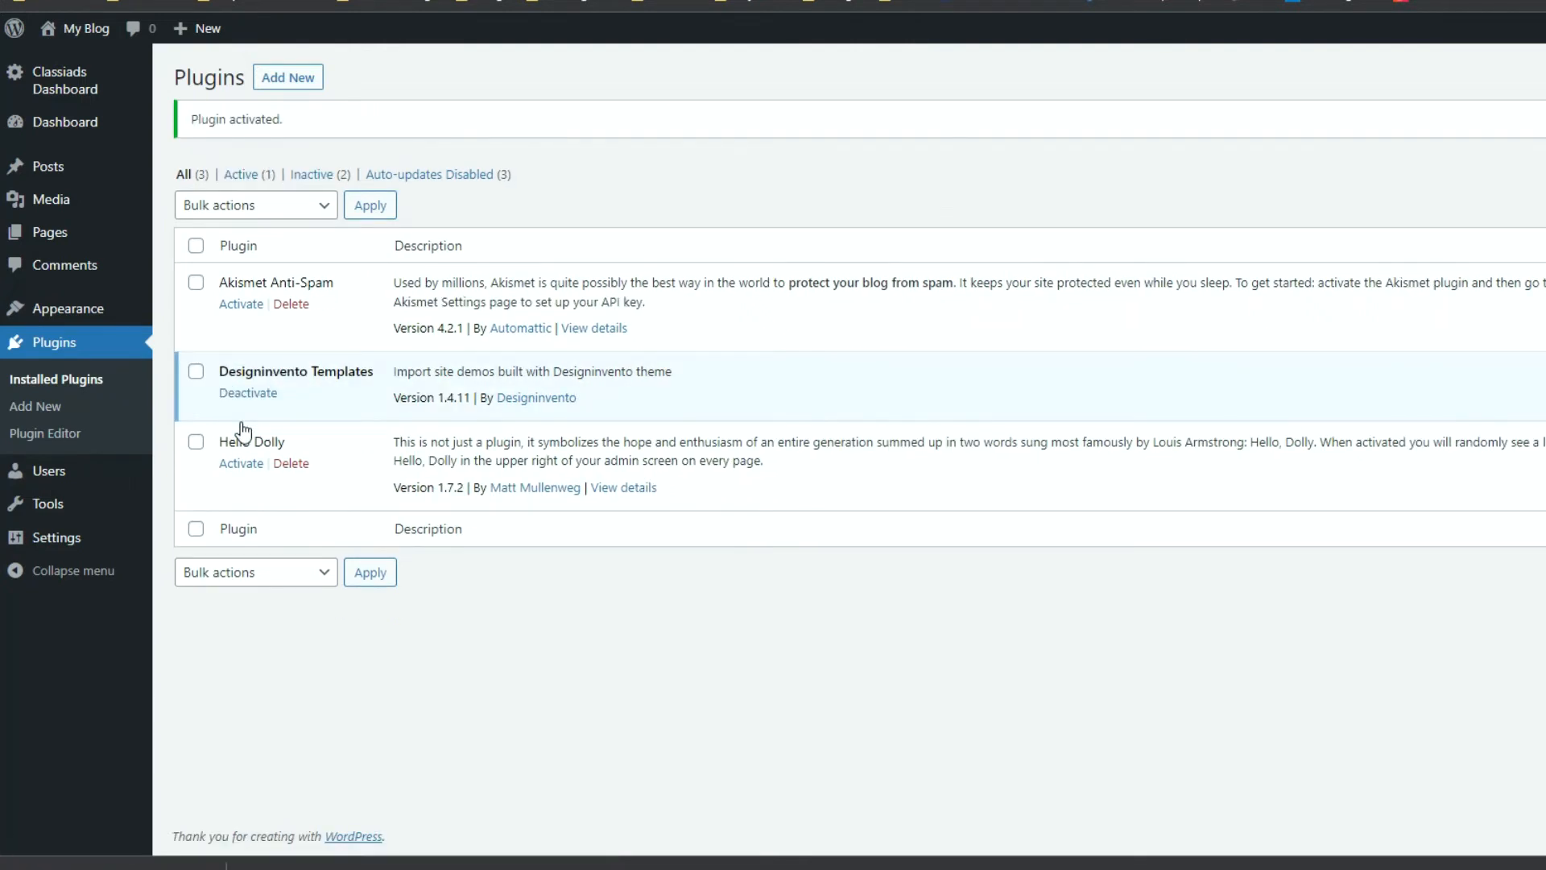
# Step: Delete the Akismet Anti-Spam and Hello Dolly plugins and reload the list of installed plugins
pyautogui.click(291, 304)
pyautogui.click(1013, 65)
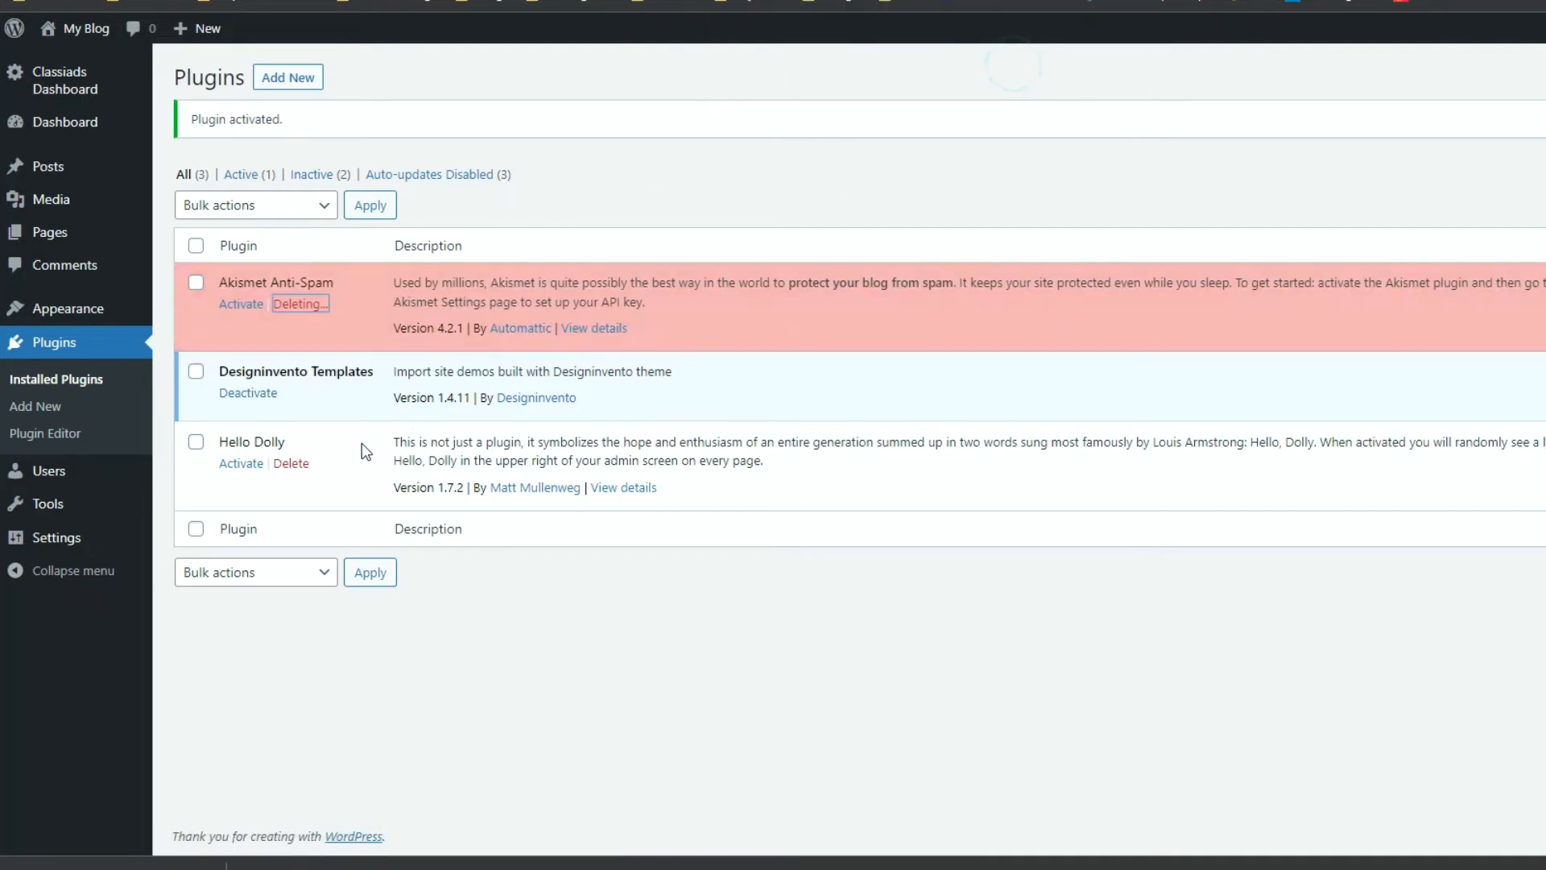
pyautogui.click(291, 412)
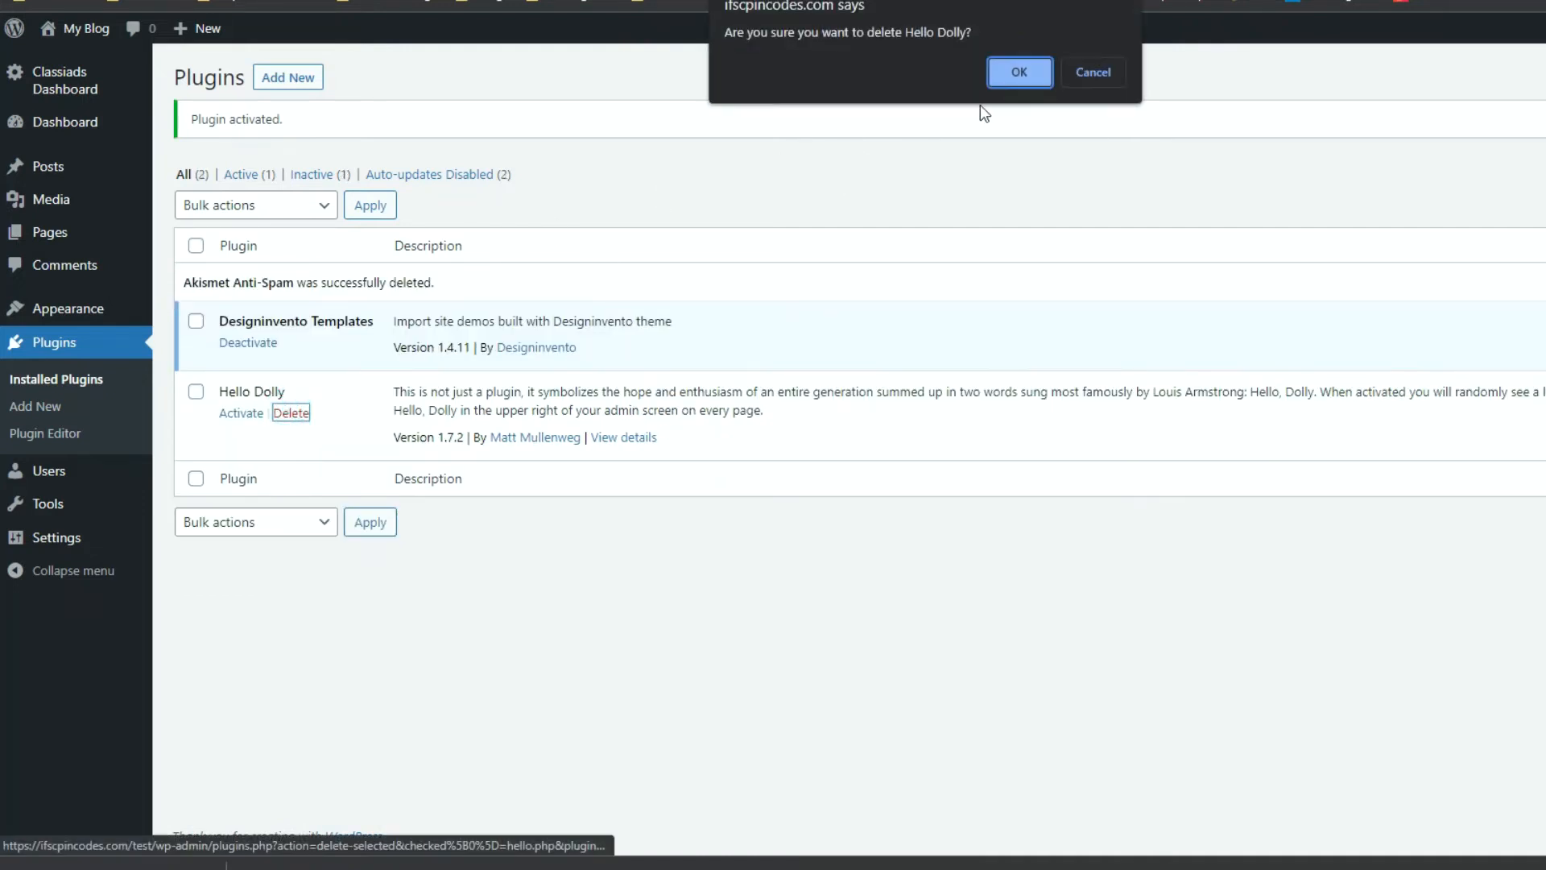
pyautogui.click(997, 84)
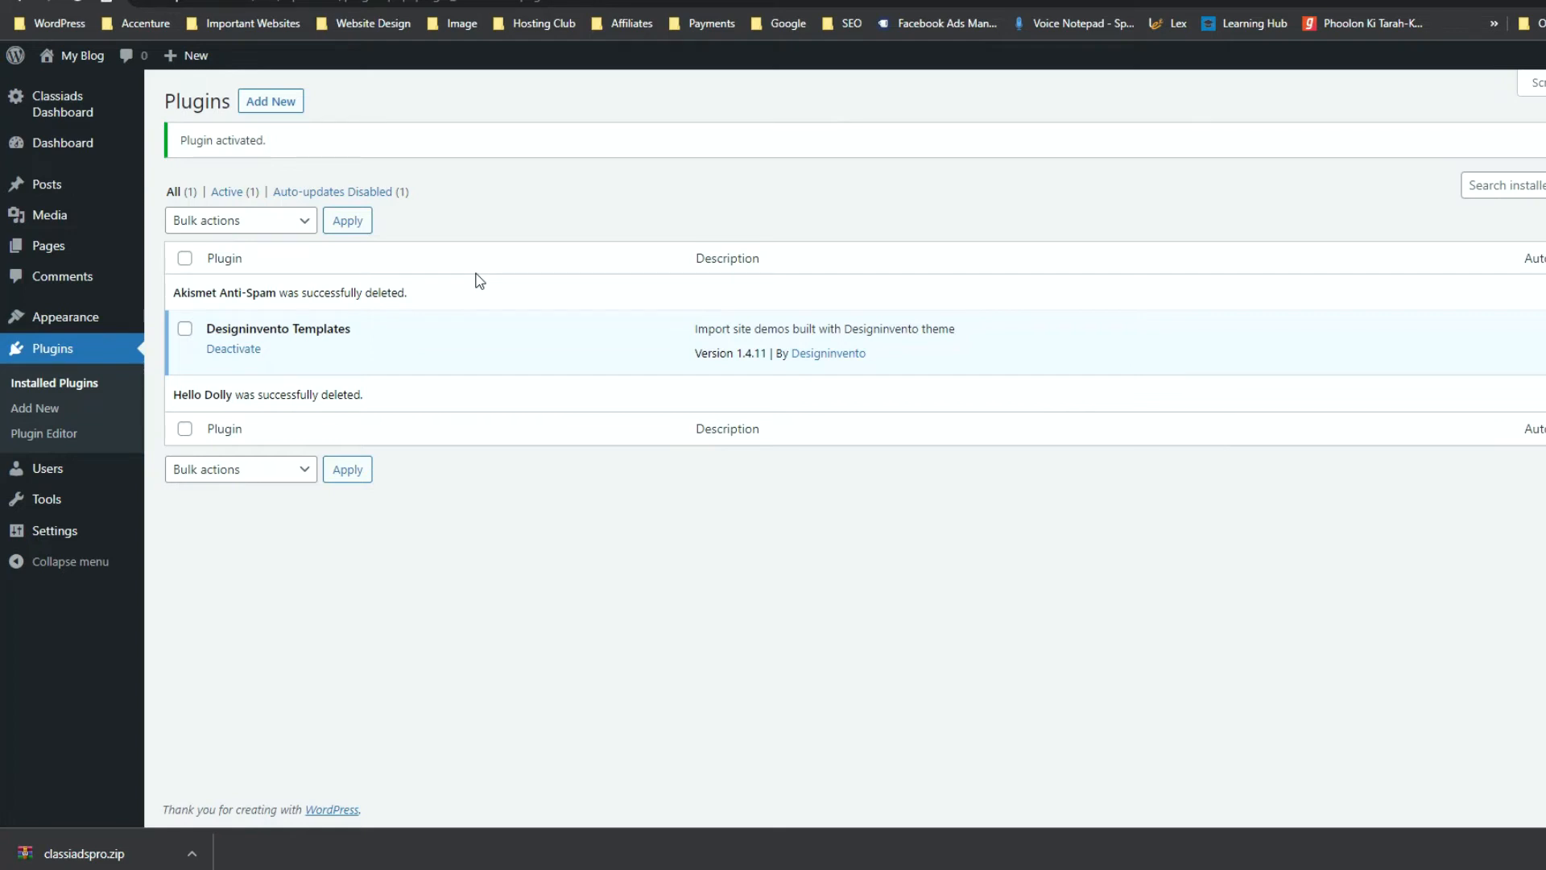
pyautogui.click(74, 5)
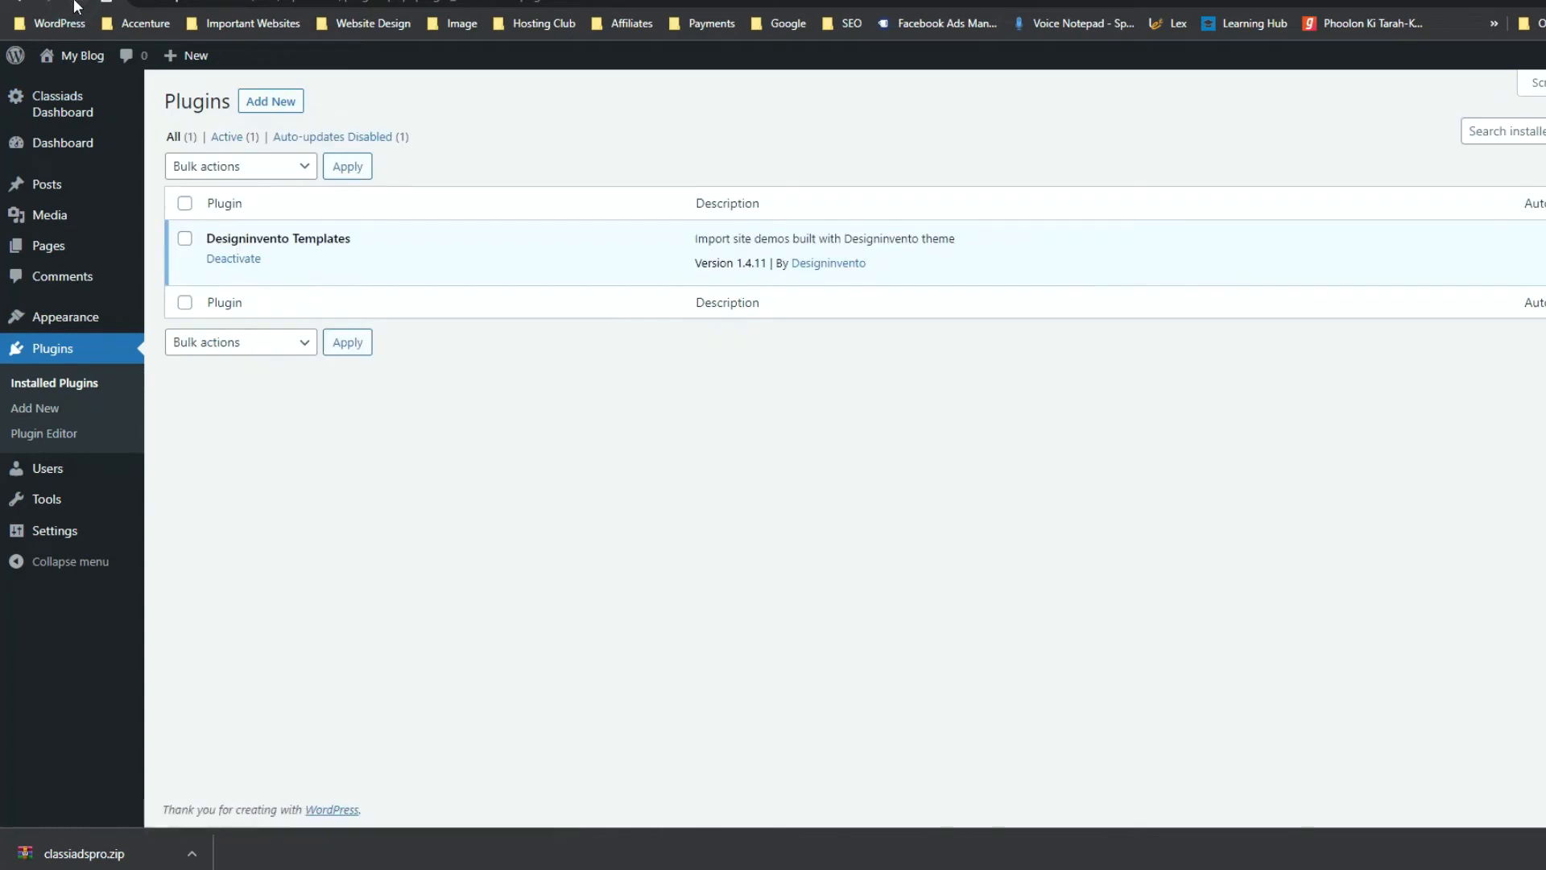
# Step: Review the system status in the Classiads Dashboard and the registration section of Theme Setup
pyautogui.moveTo(71, 118)
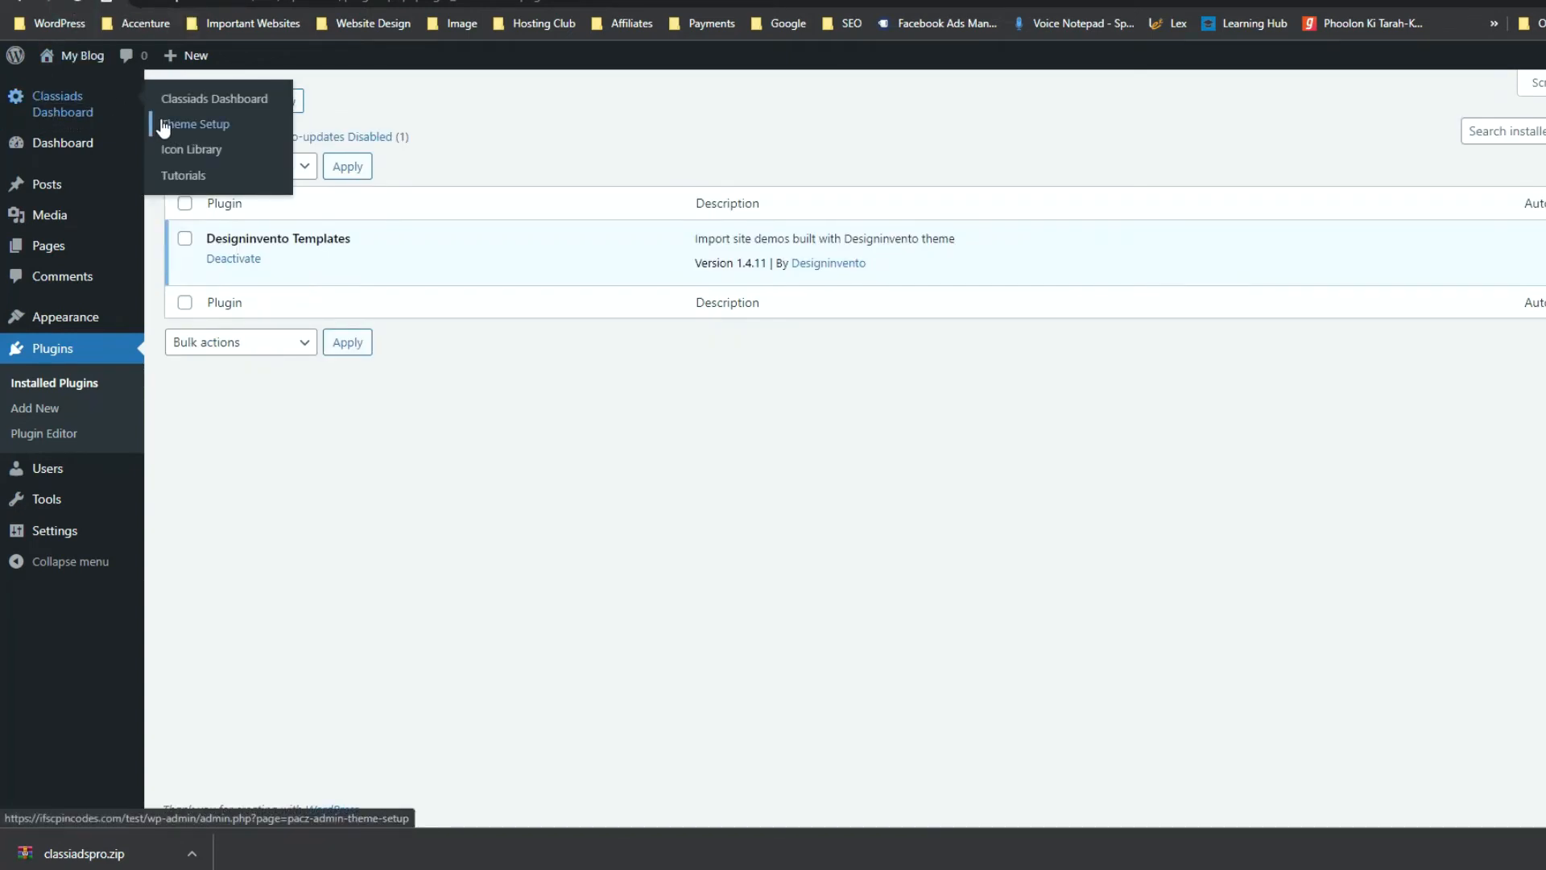
pyautogui.click(206, 105)
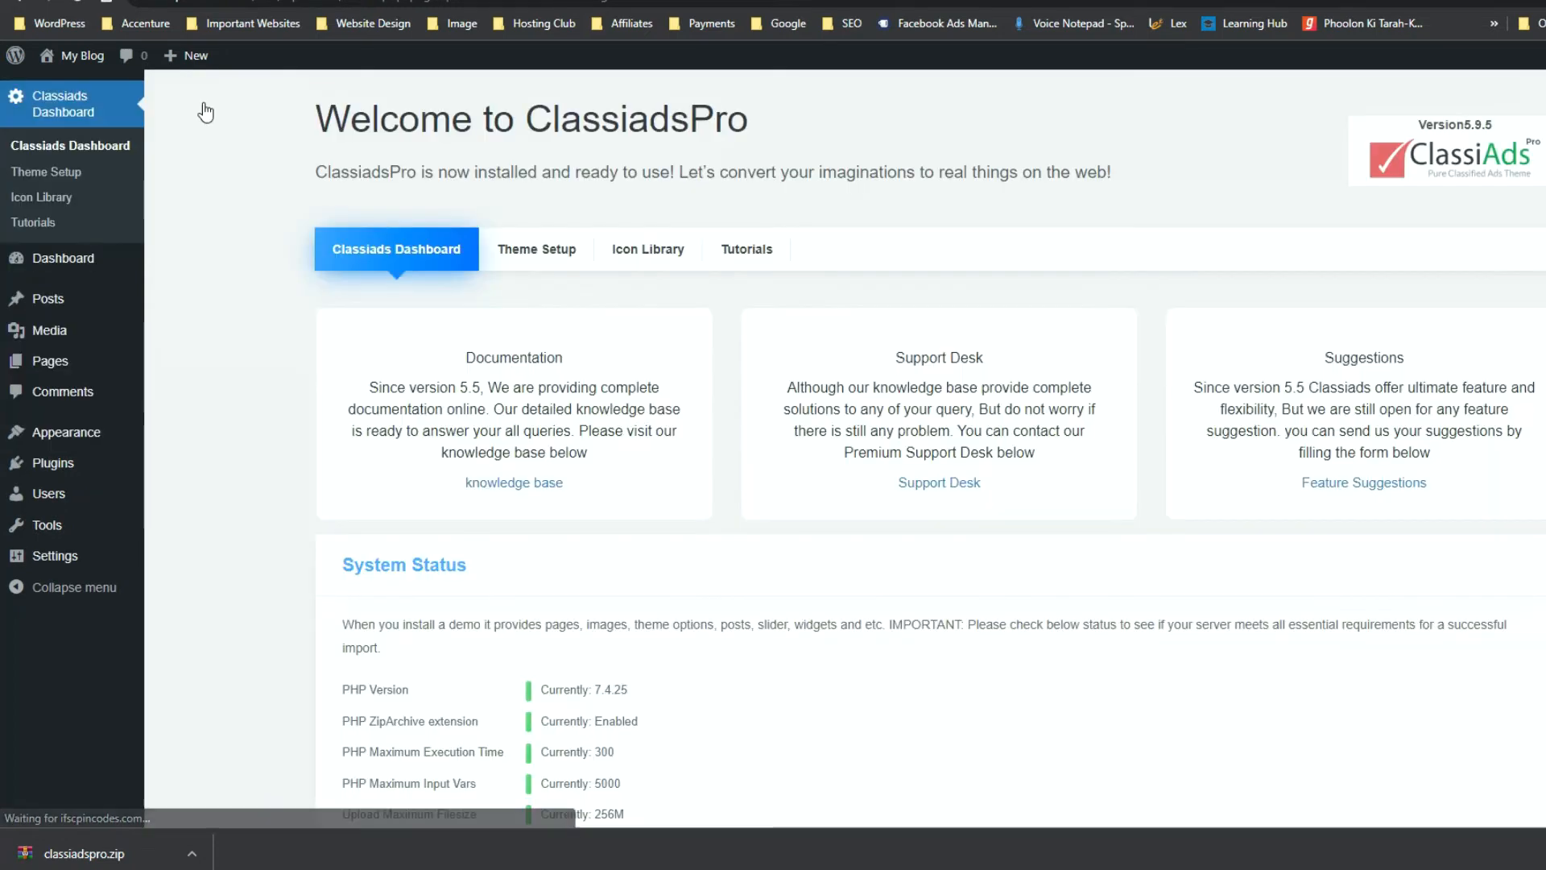
pyautogui.scroll(-2, 653, 347)
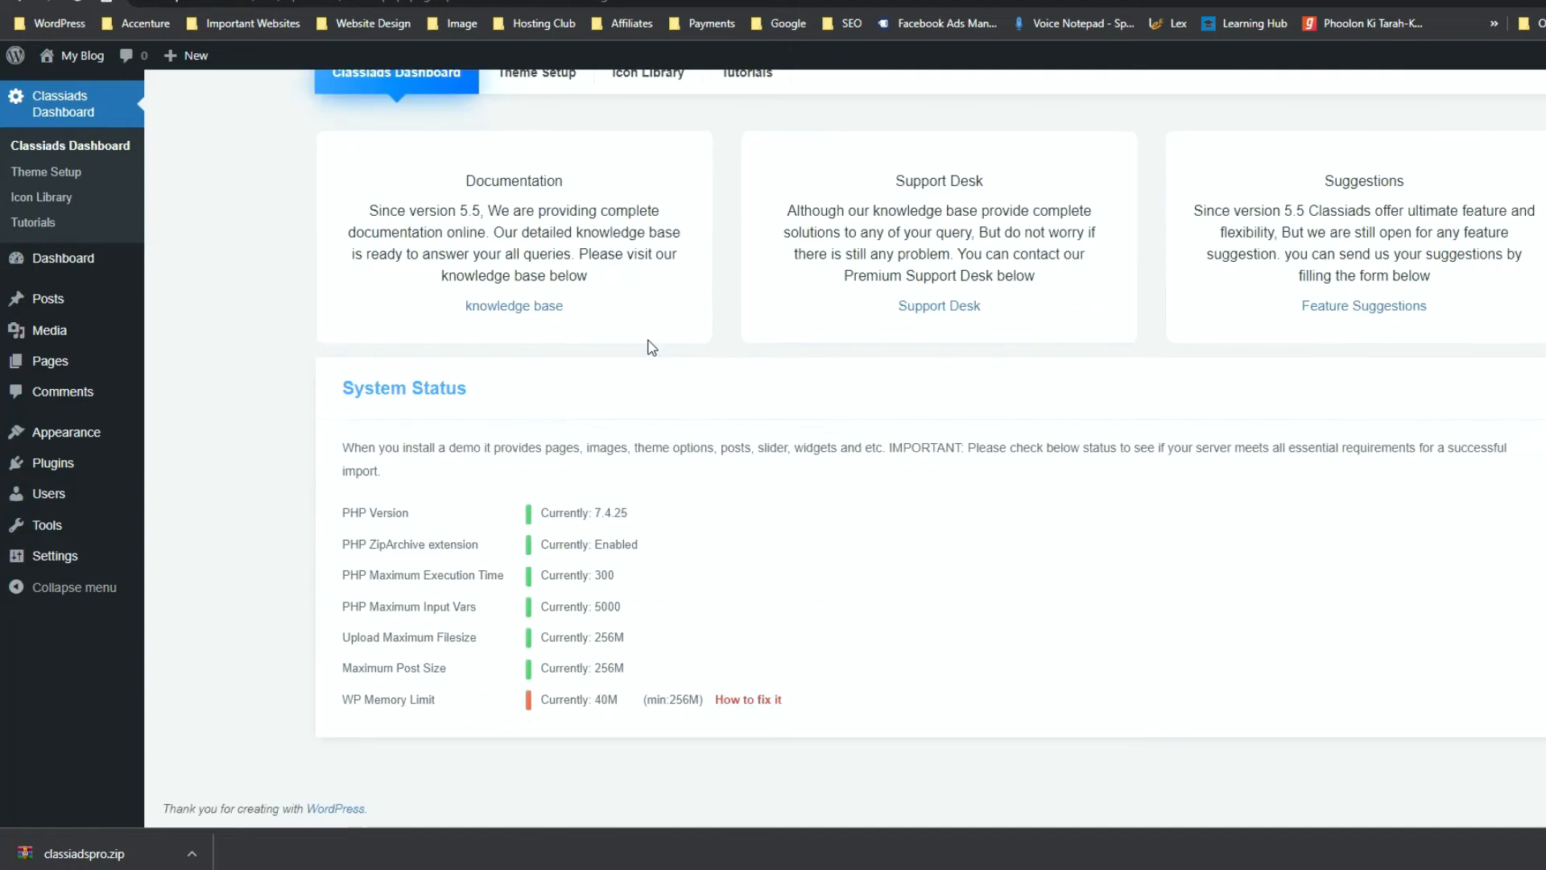
pyautogui.scroll(2, 415, 427)
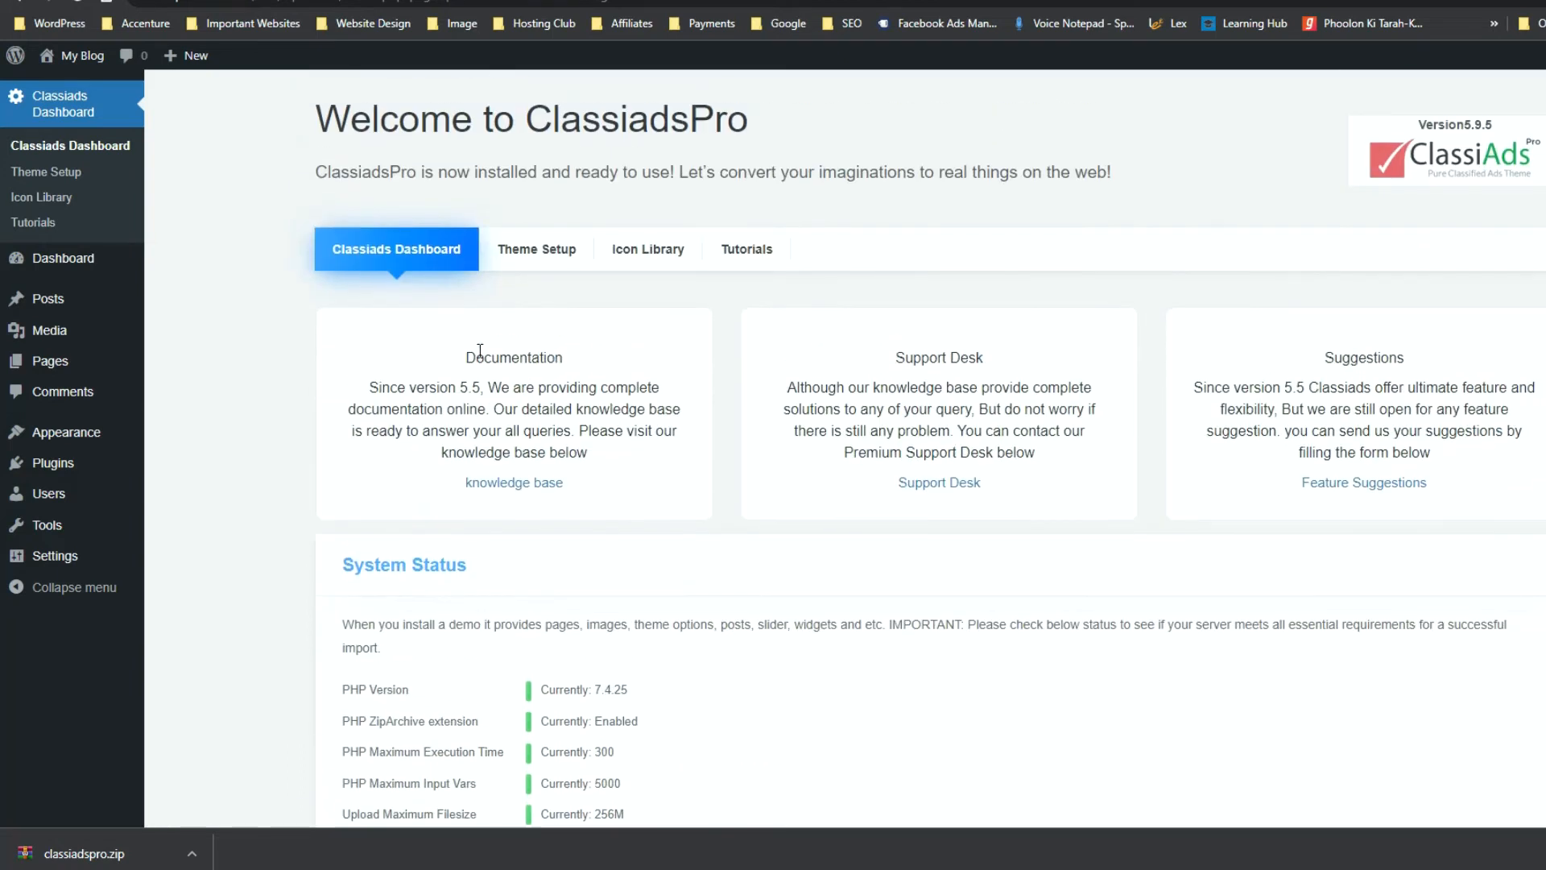
pyautogui.click(531, 271)
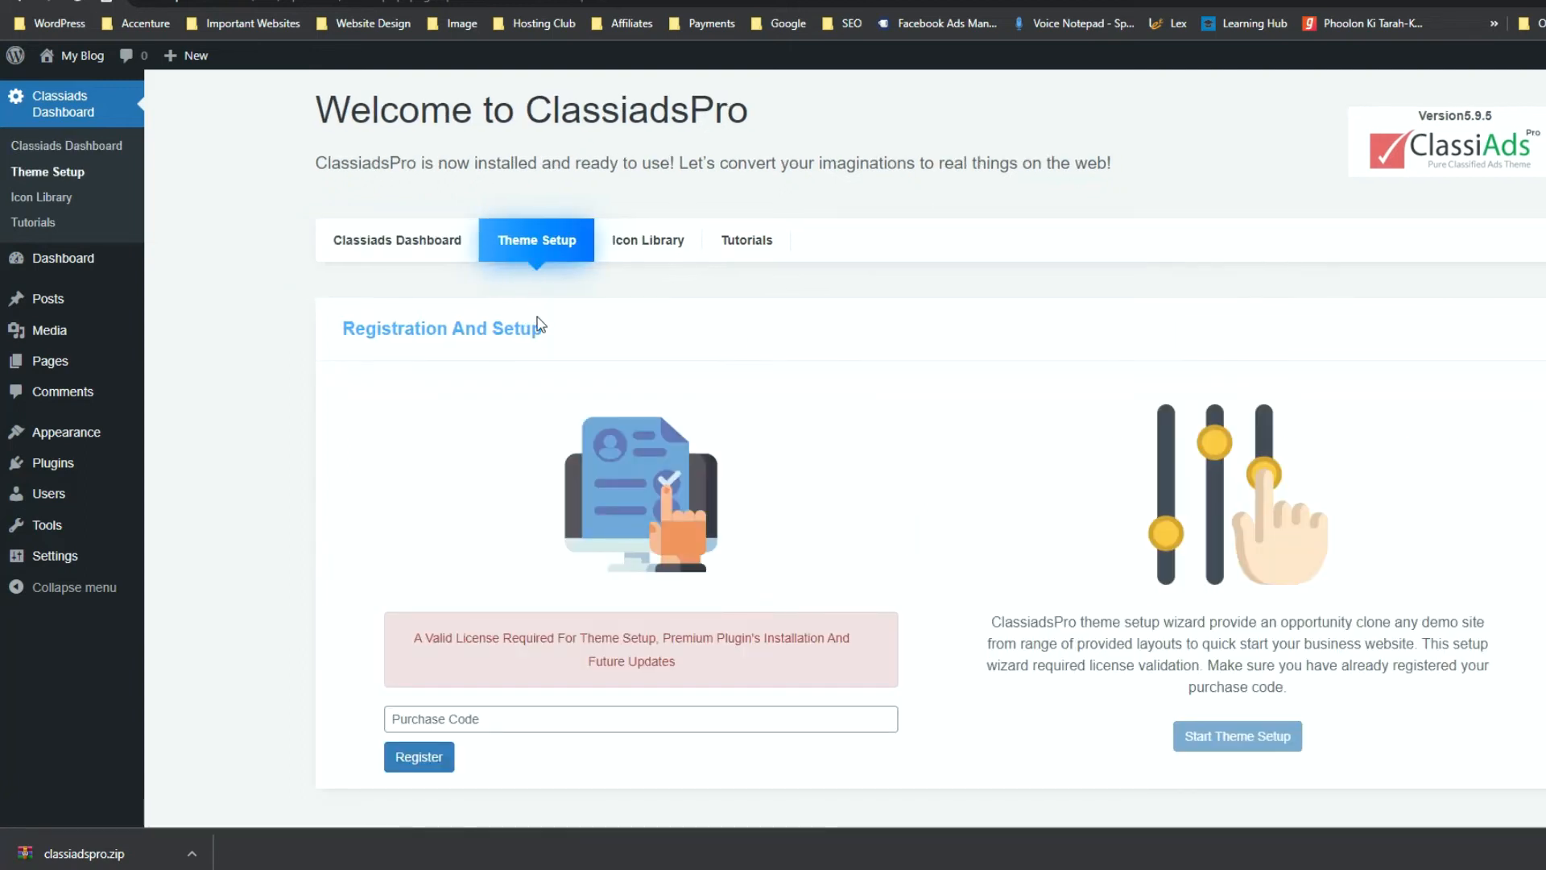
pyautogui.scroll(-1, 578, 367)
pyautogui.scroll(-1, 579, 367)
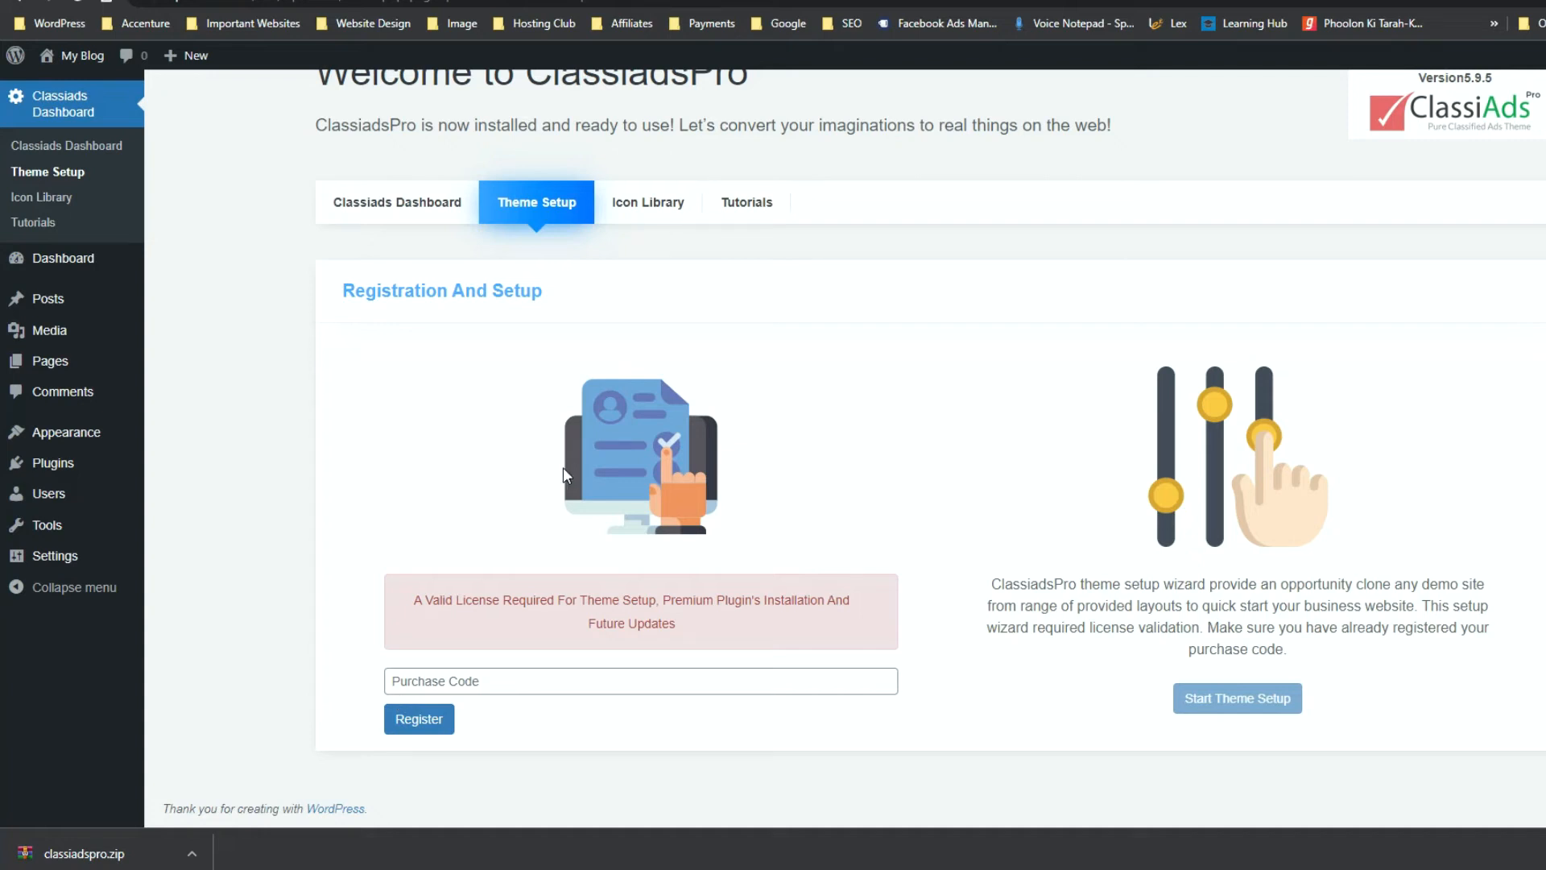
# Step: Upload designinvento-templates.zip from the classiadspro folder as a plugin and replace the installed version with it
pyautogui.click(52, 470)
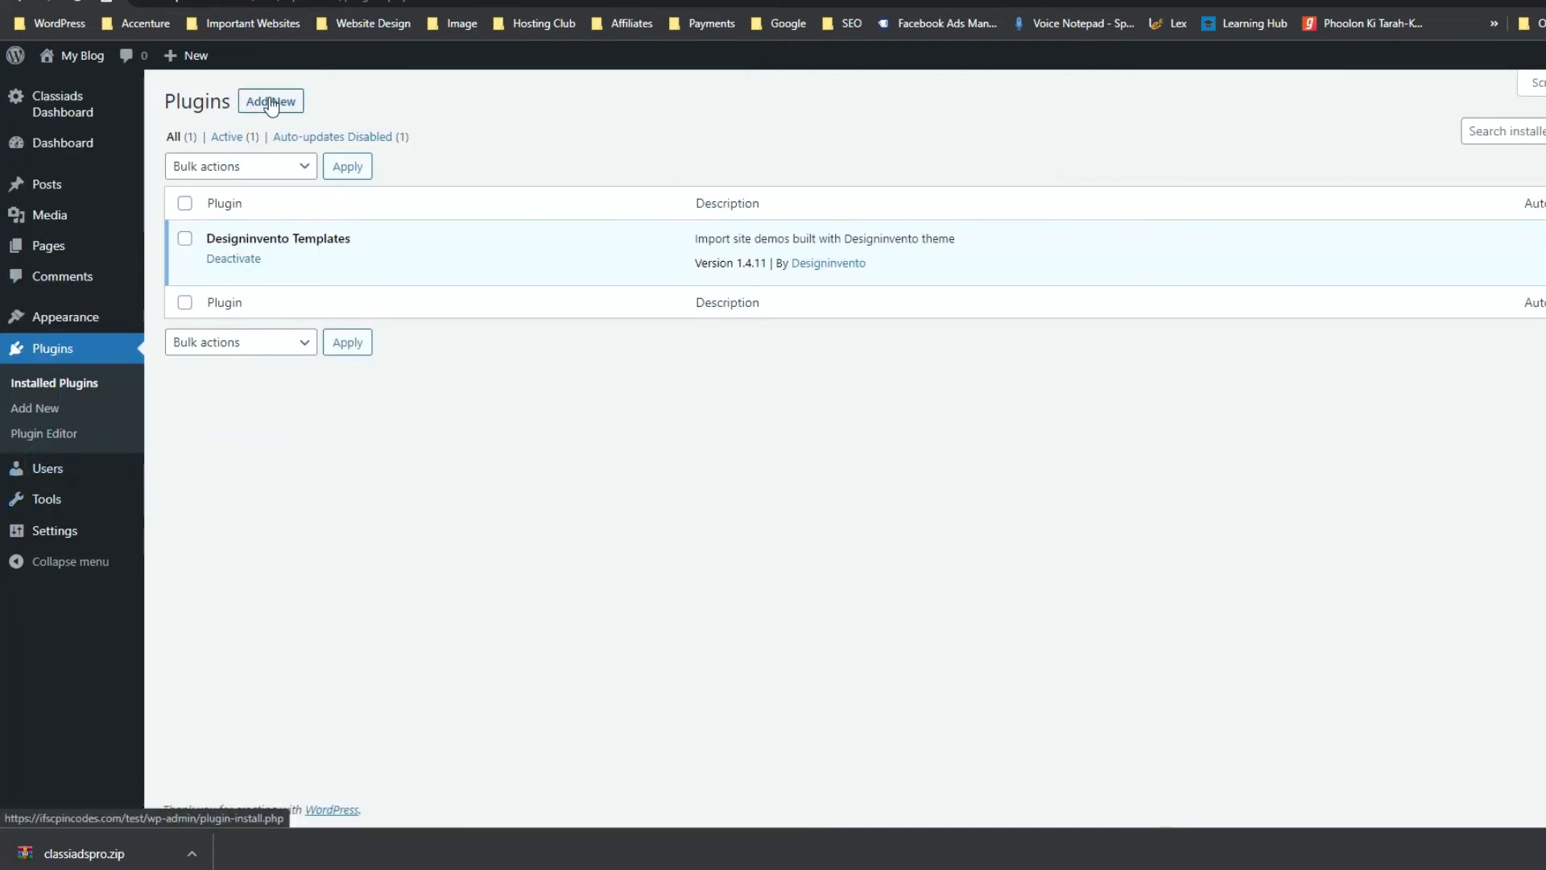
pyautogui.click(271, 103)
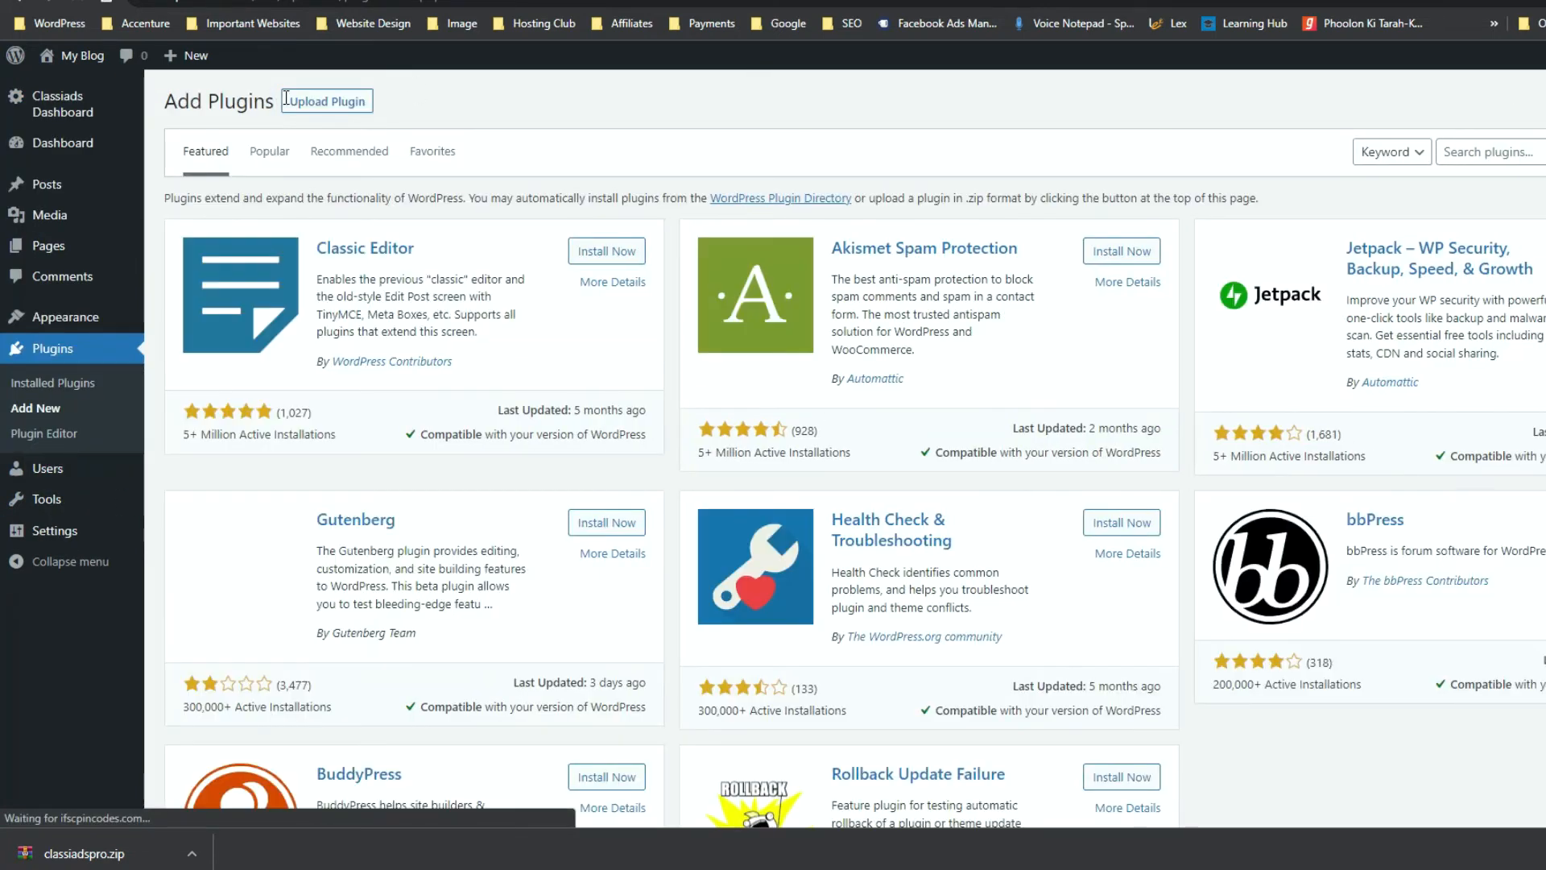
pyautogui.click(310, 102)
pyautogui.click(814, 266)
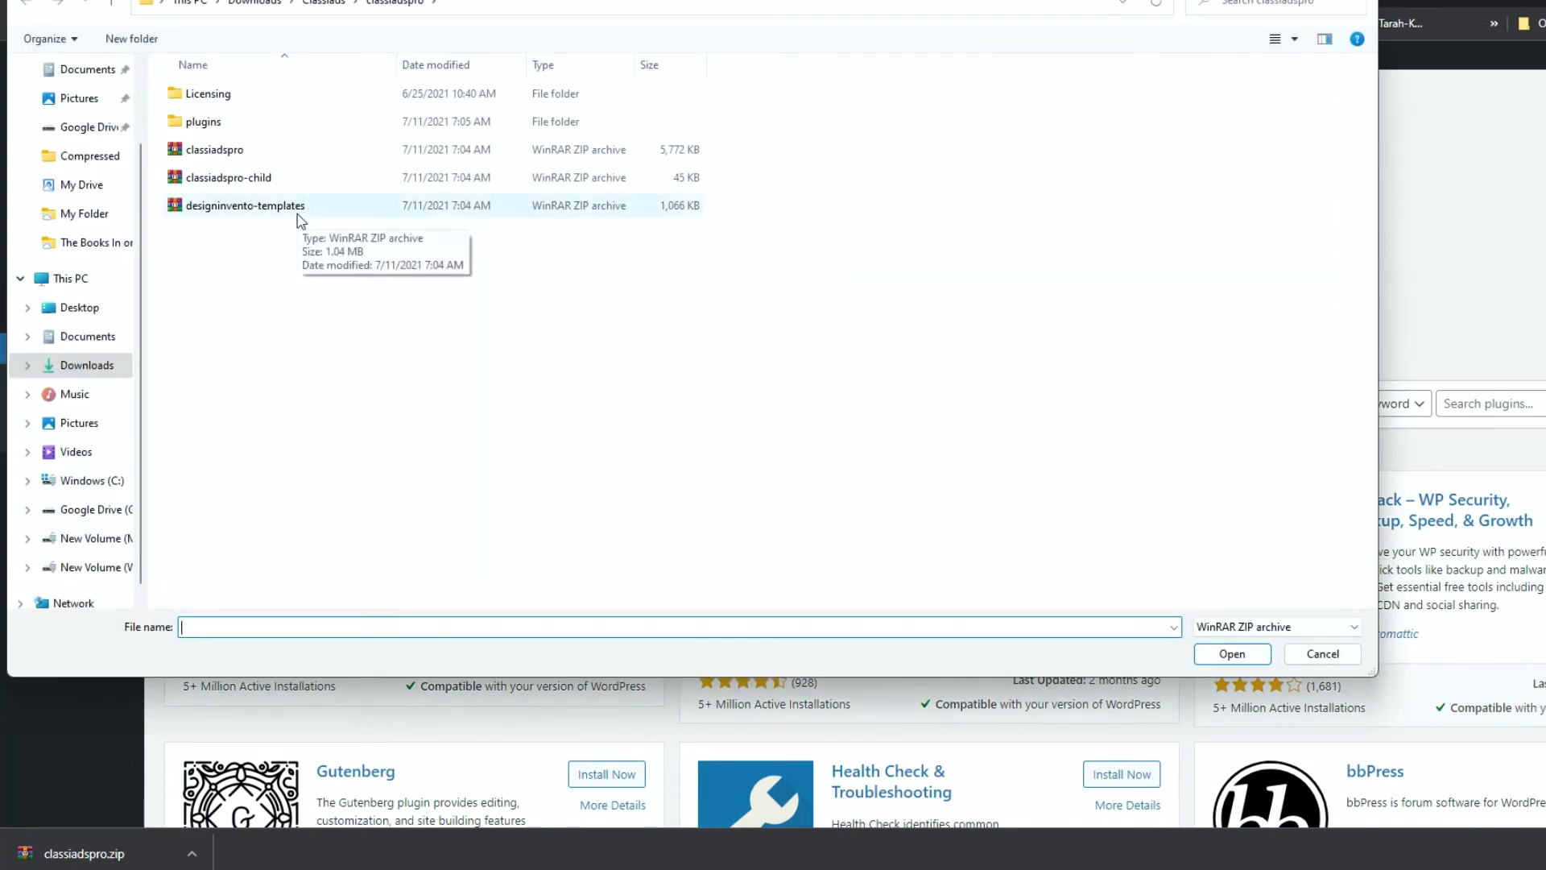
pyautogui.click(300, 207)
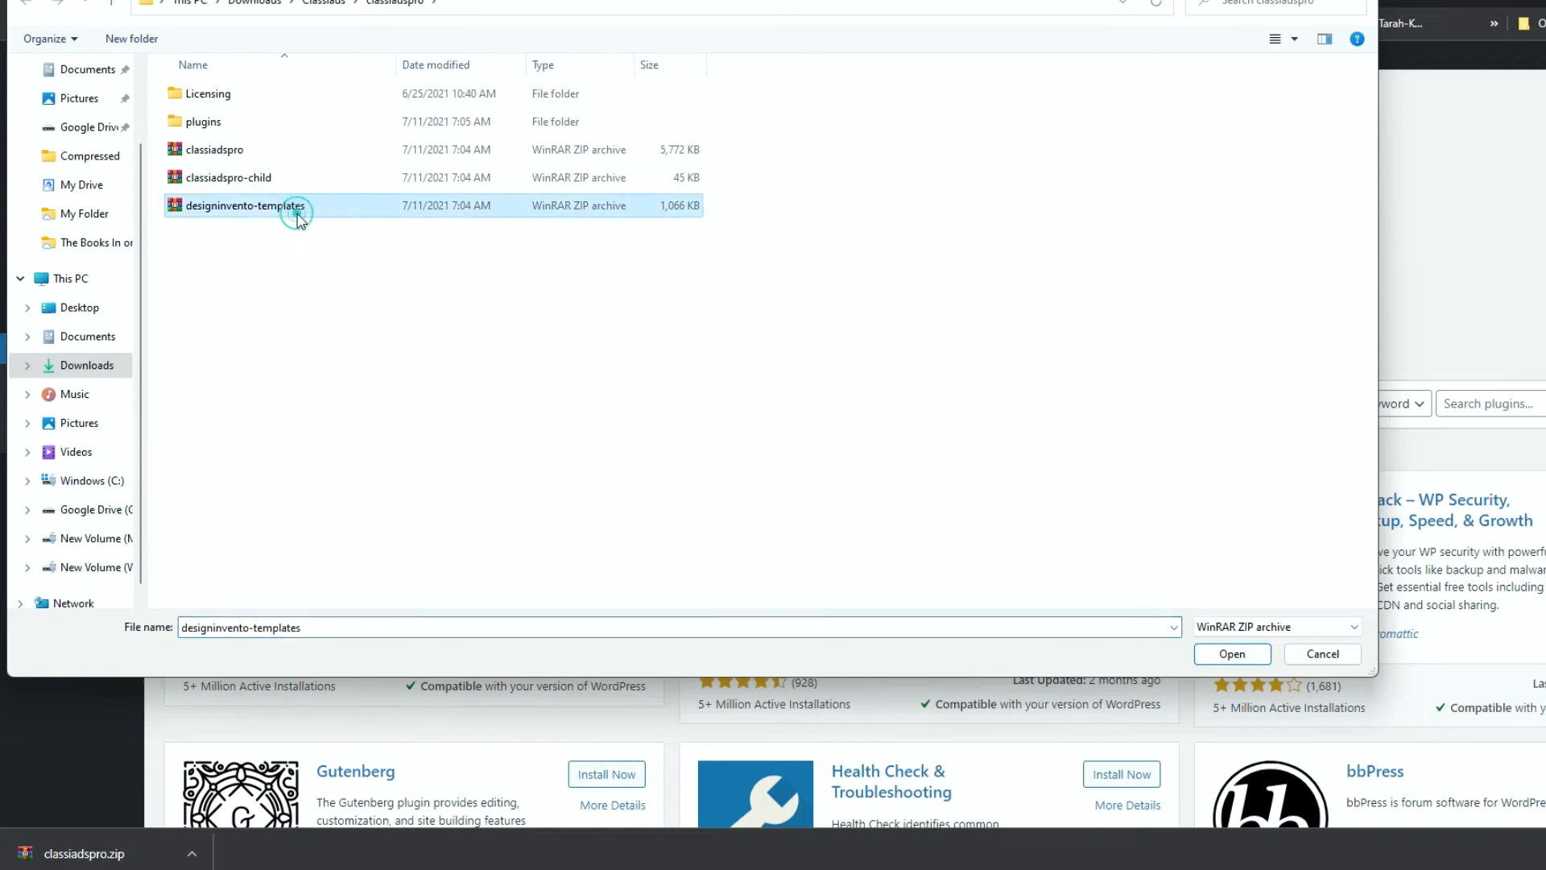
pyautogui.click(1208, 654)
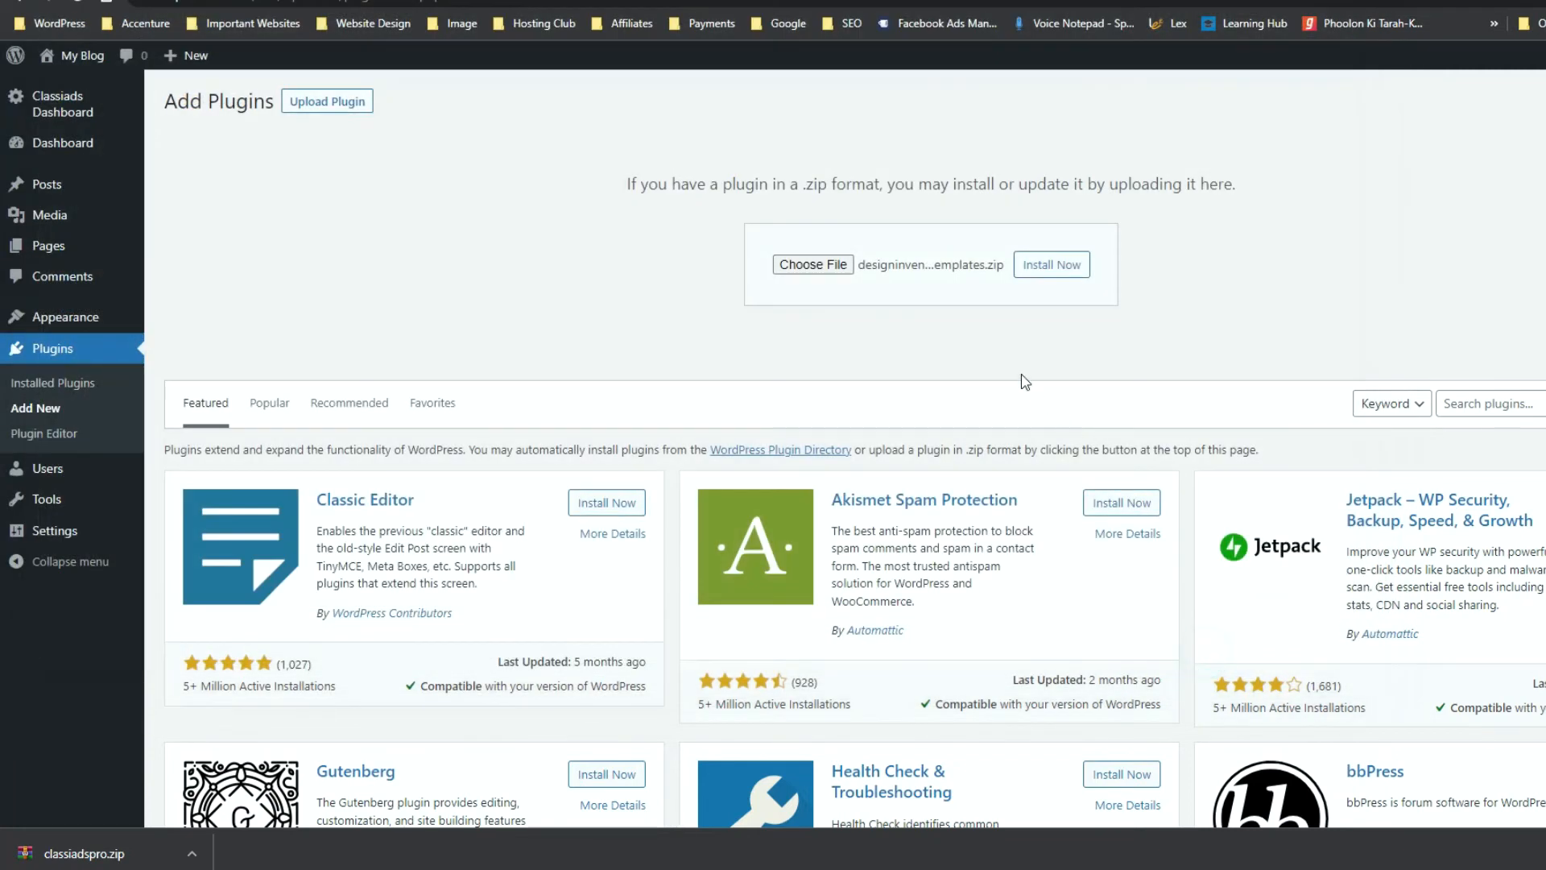
pyautogui.click(1049, 278)
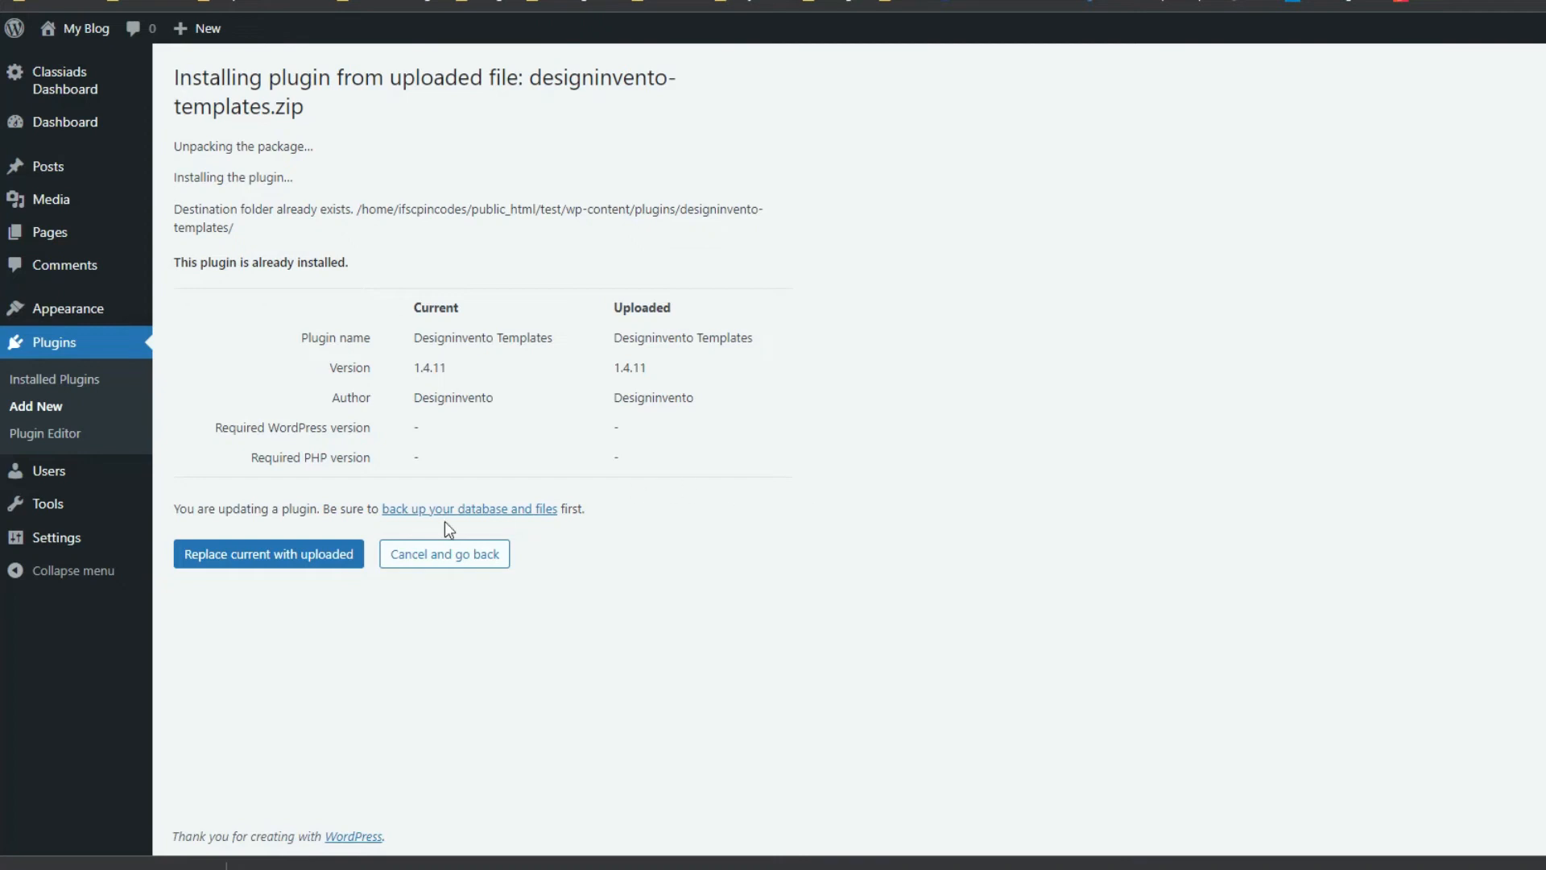
pyautogui.click(323, 558)
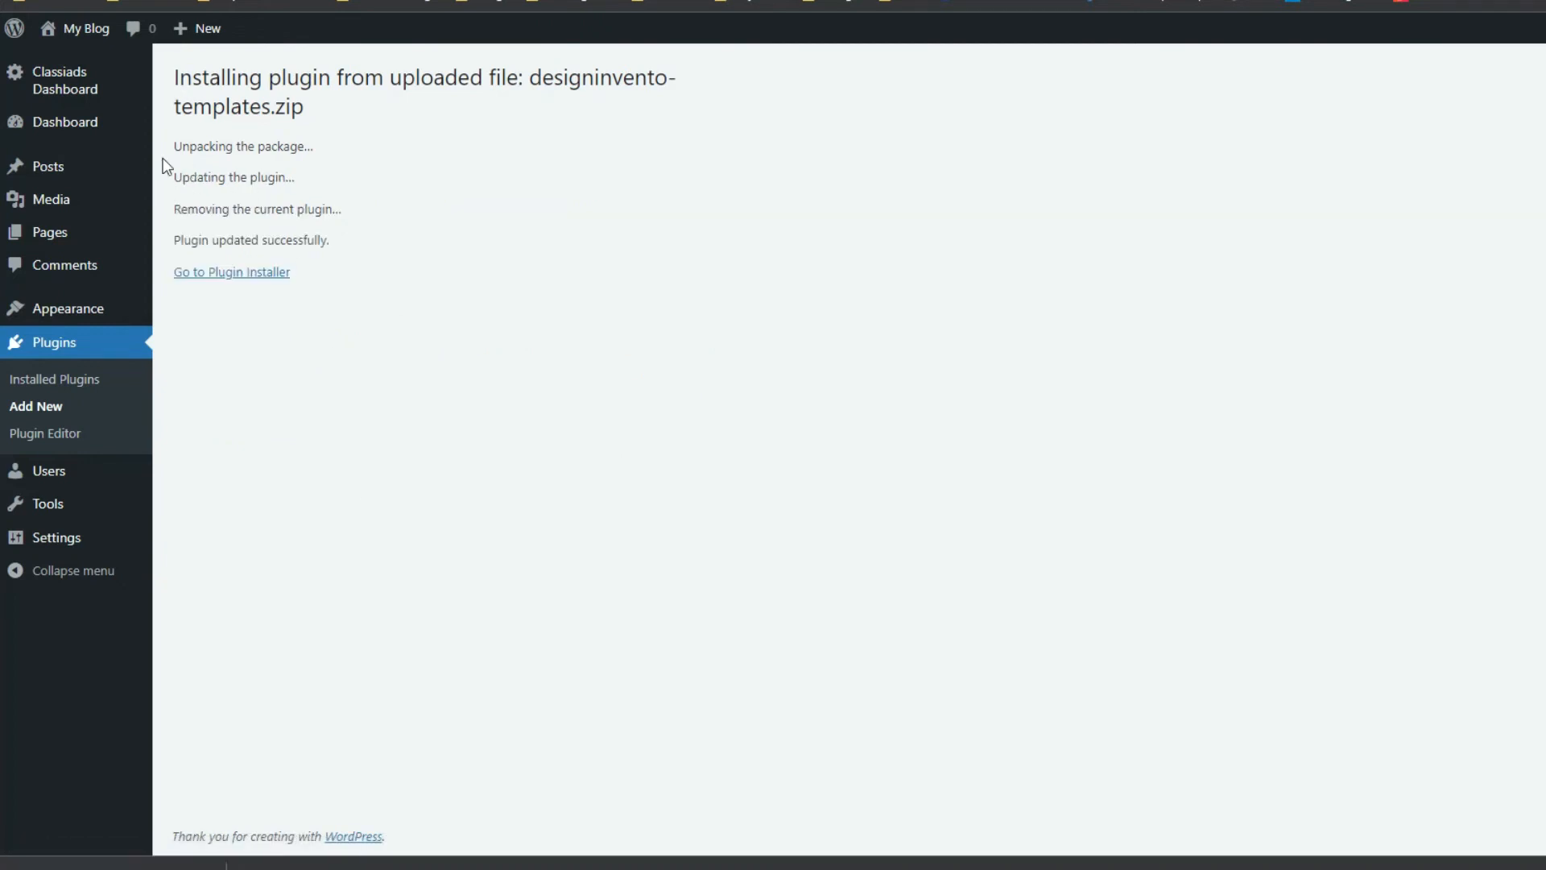
# Step: Check the license status in the Classiads Theme Setup section and launch the ClassiadsPro theme setup wizard
pyautogui.moveTo(77, 96)
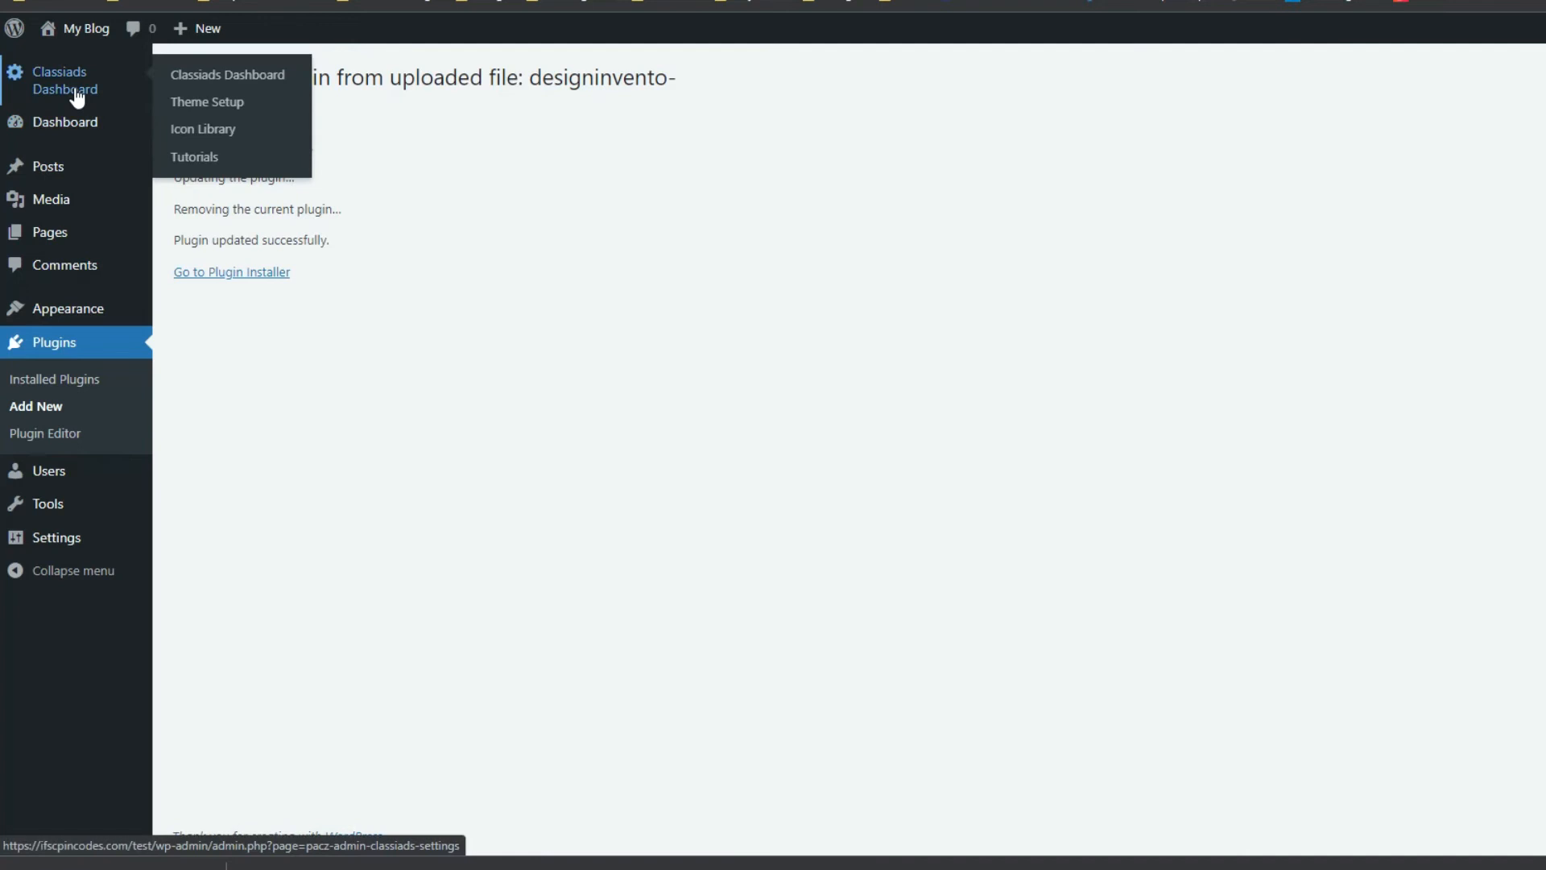
pyautogui.click(192, 107)
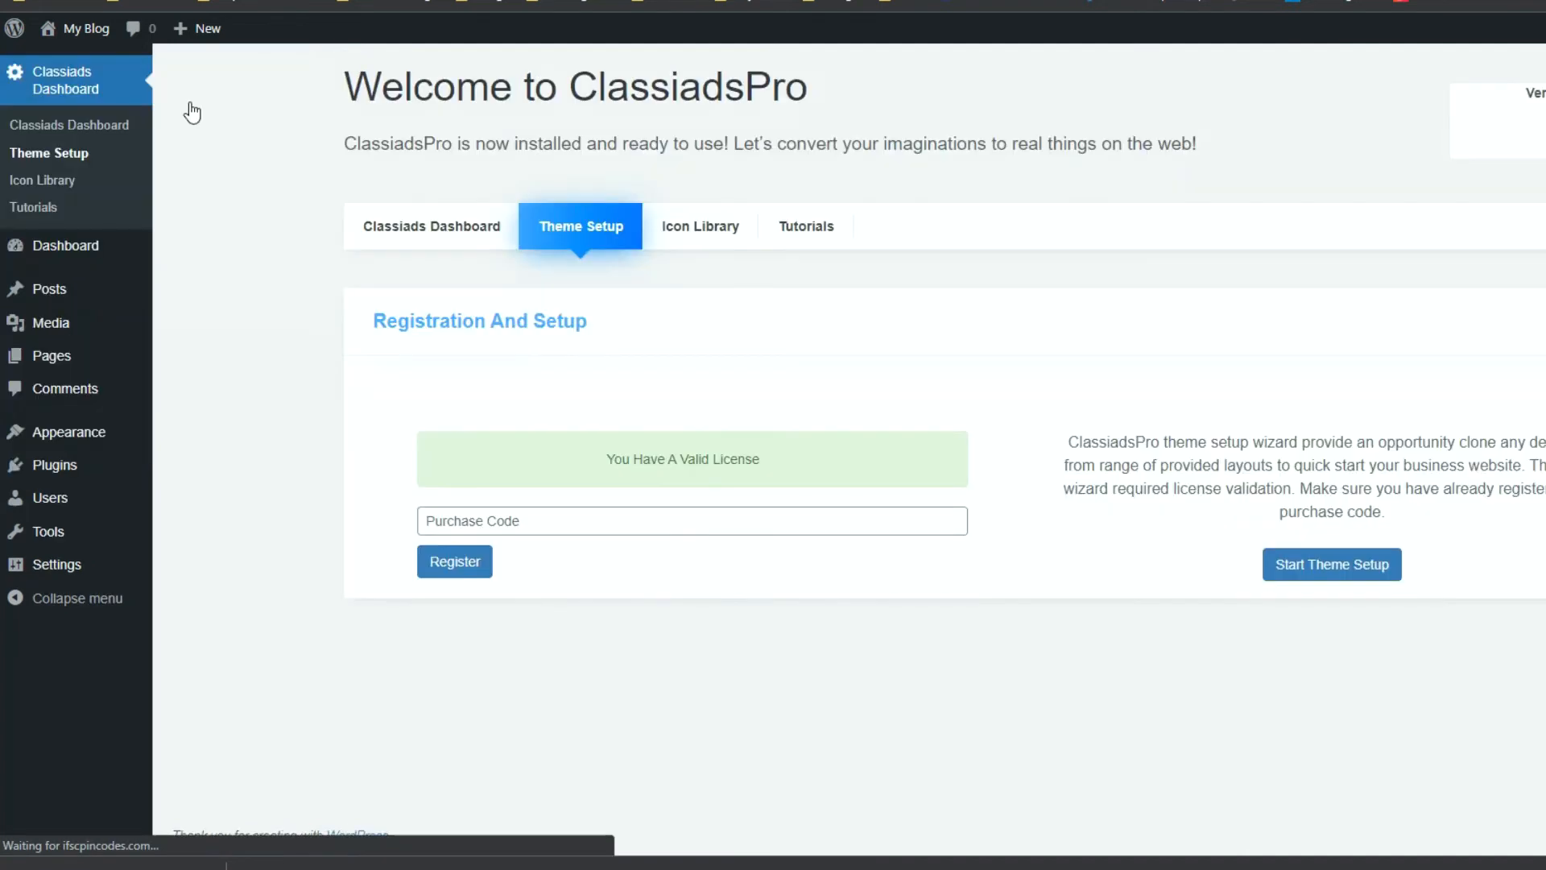
pyautogui.scroll(-1, 649, 484)
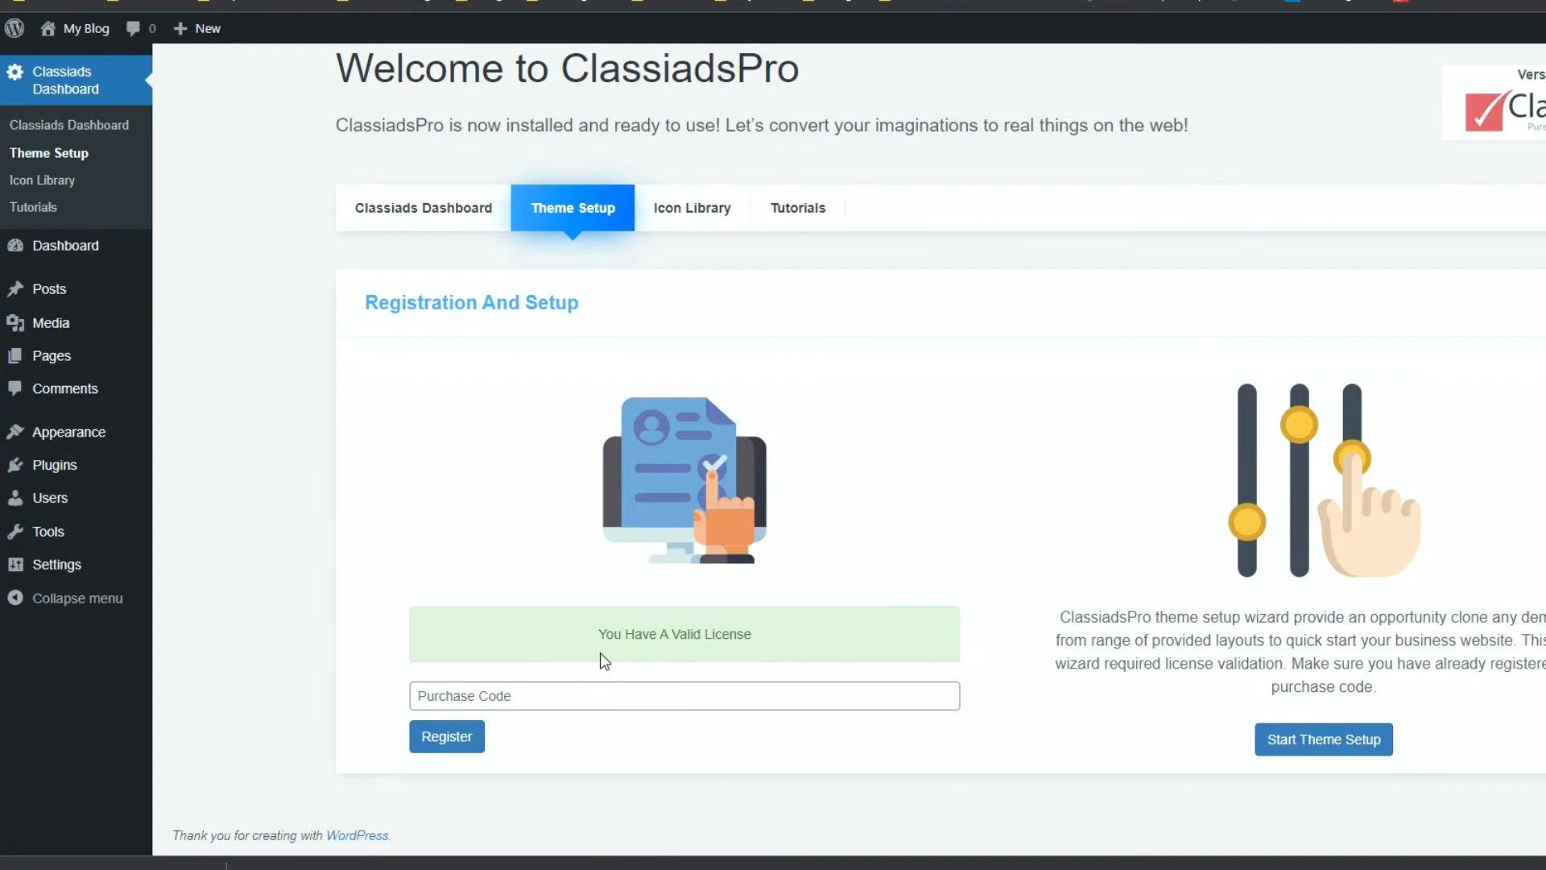
pyautogui.moveTo(596, 642); pyautogui.dragTo(789, 644)
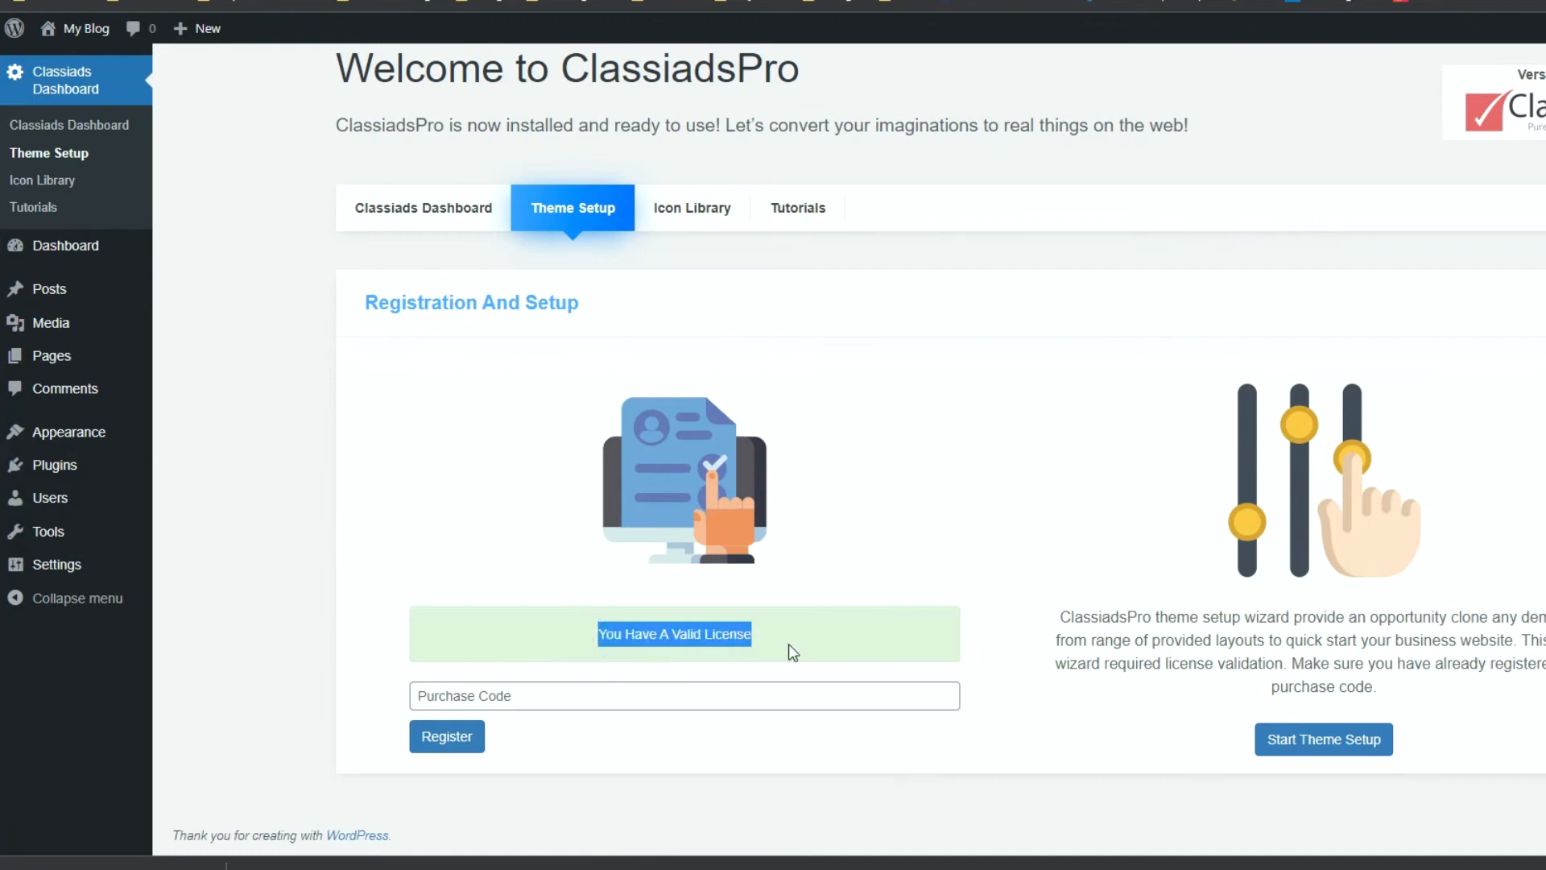
pyautogui.click(1307, 741)
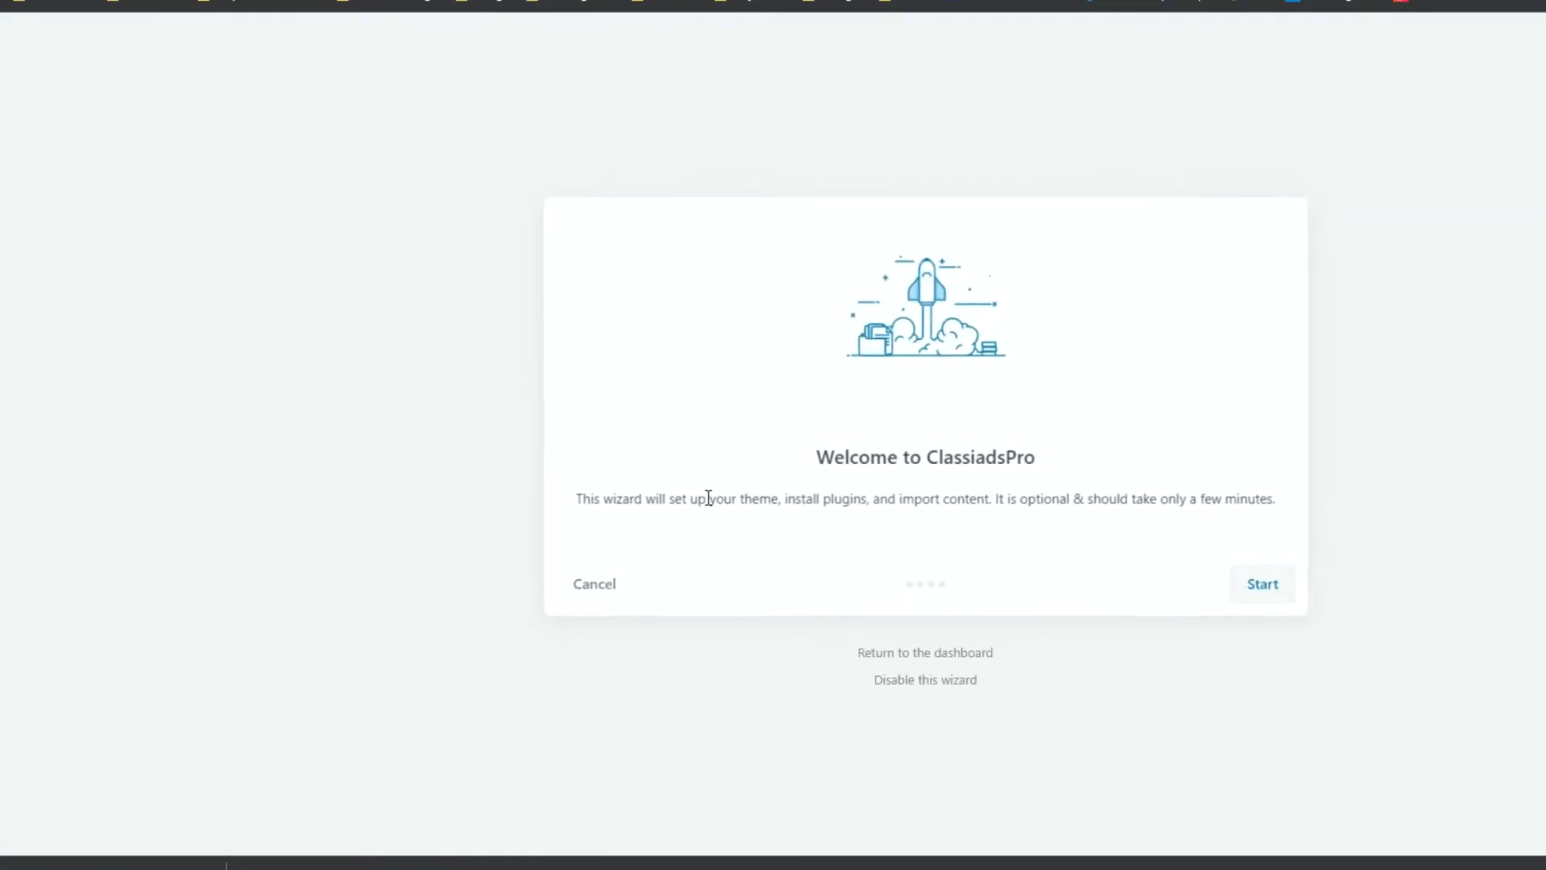
# Step: Start the setup wizard, choose the Elementor version of the Classiads Ultra demo and continue to plugin installation
pyautogui.click(1260, 603)
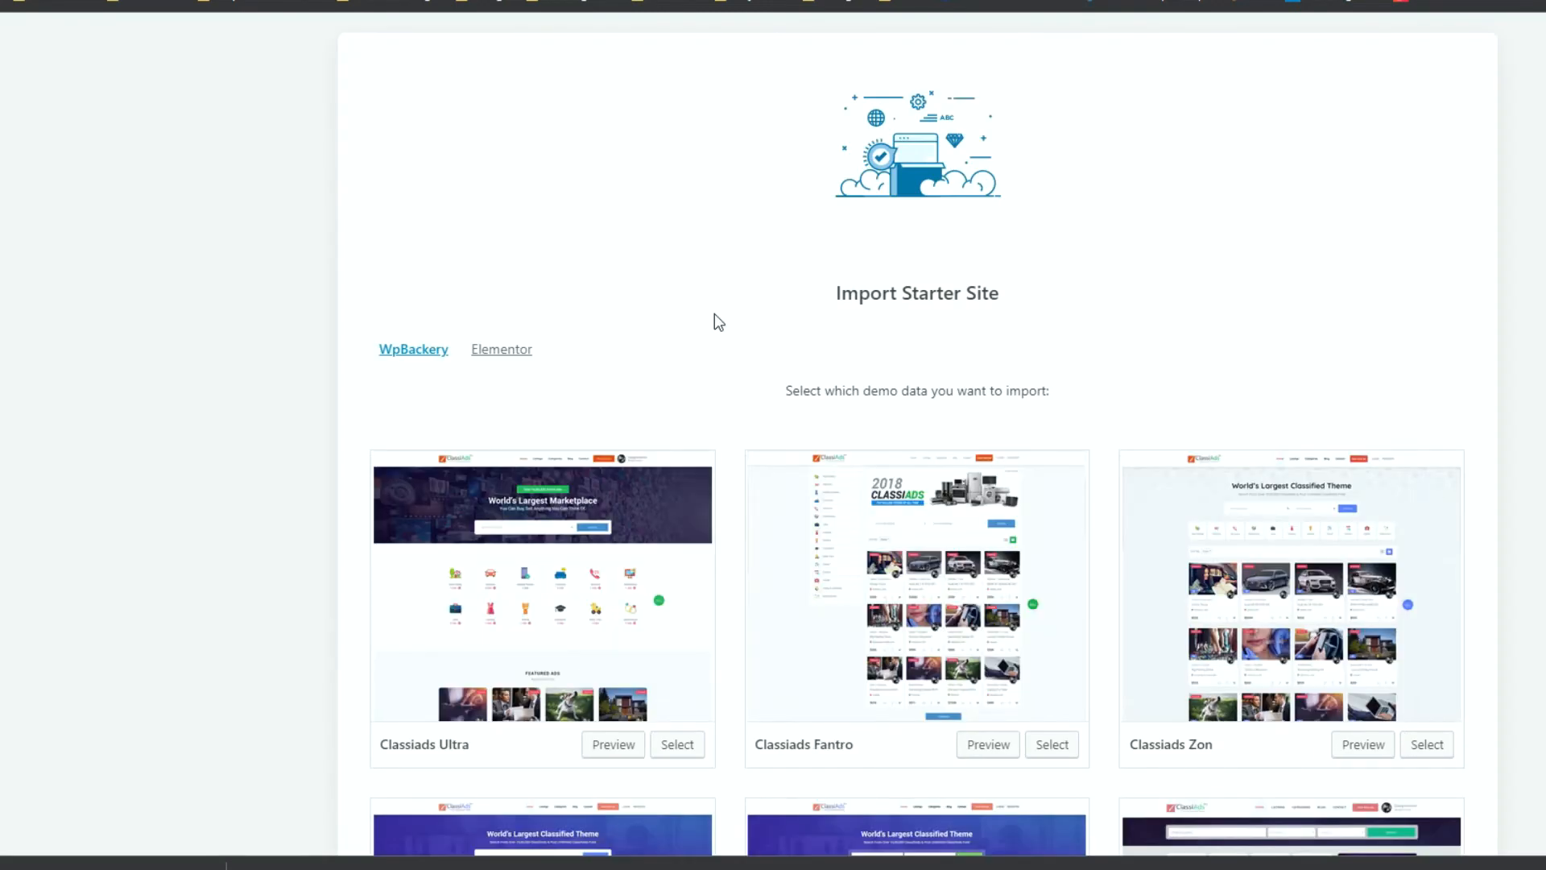
pyautogui.scroll(-5, 735, 361)
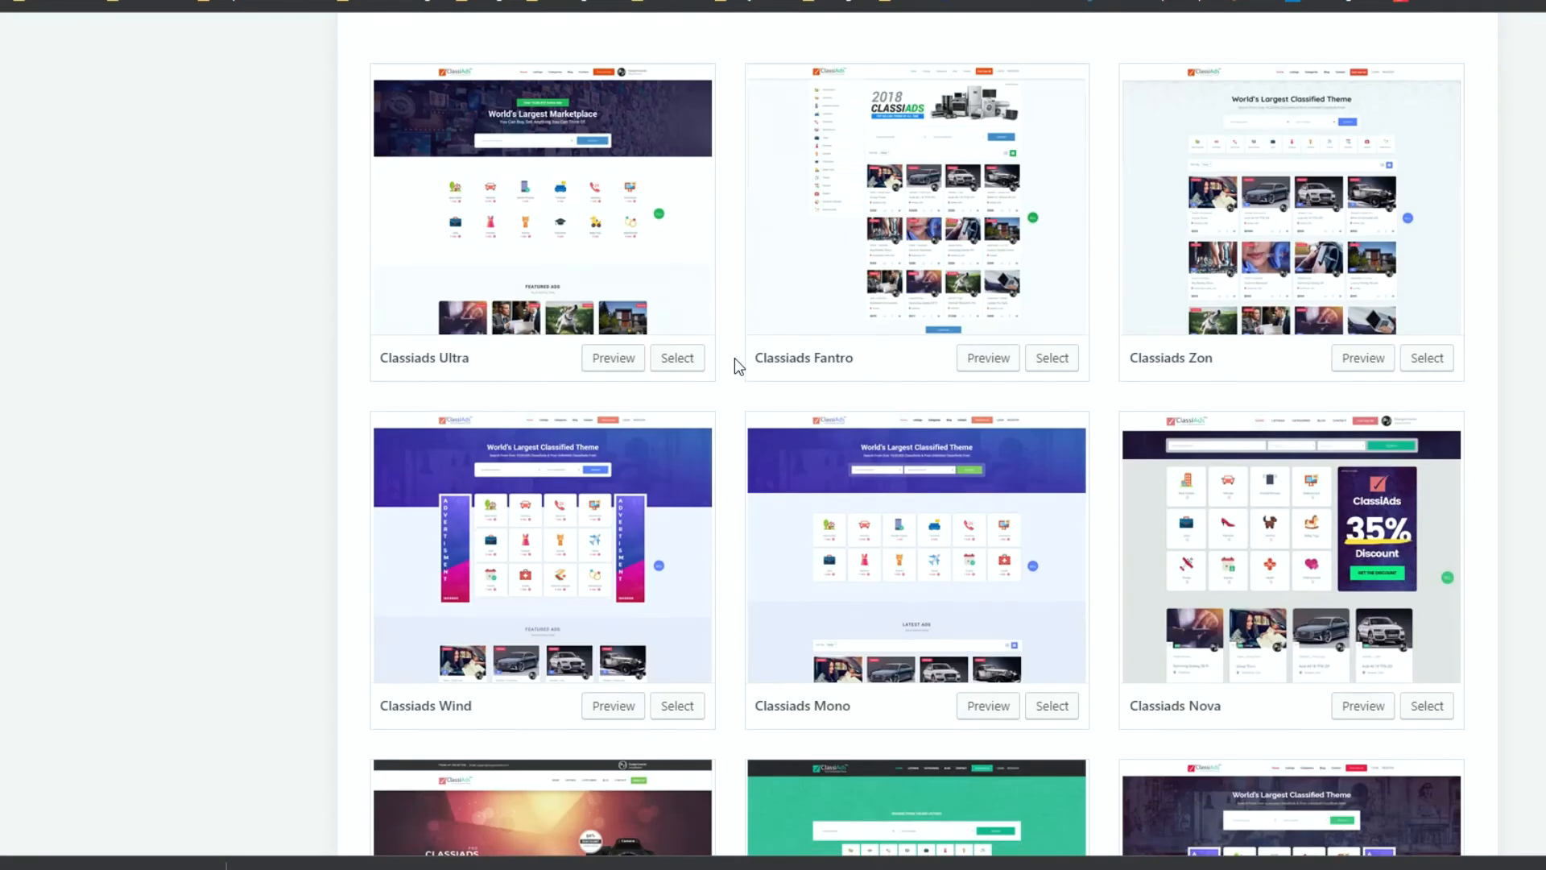
pyautogui.scroll(5, 742, 366)
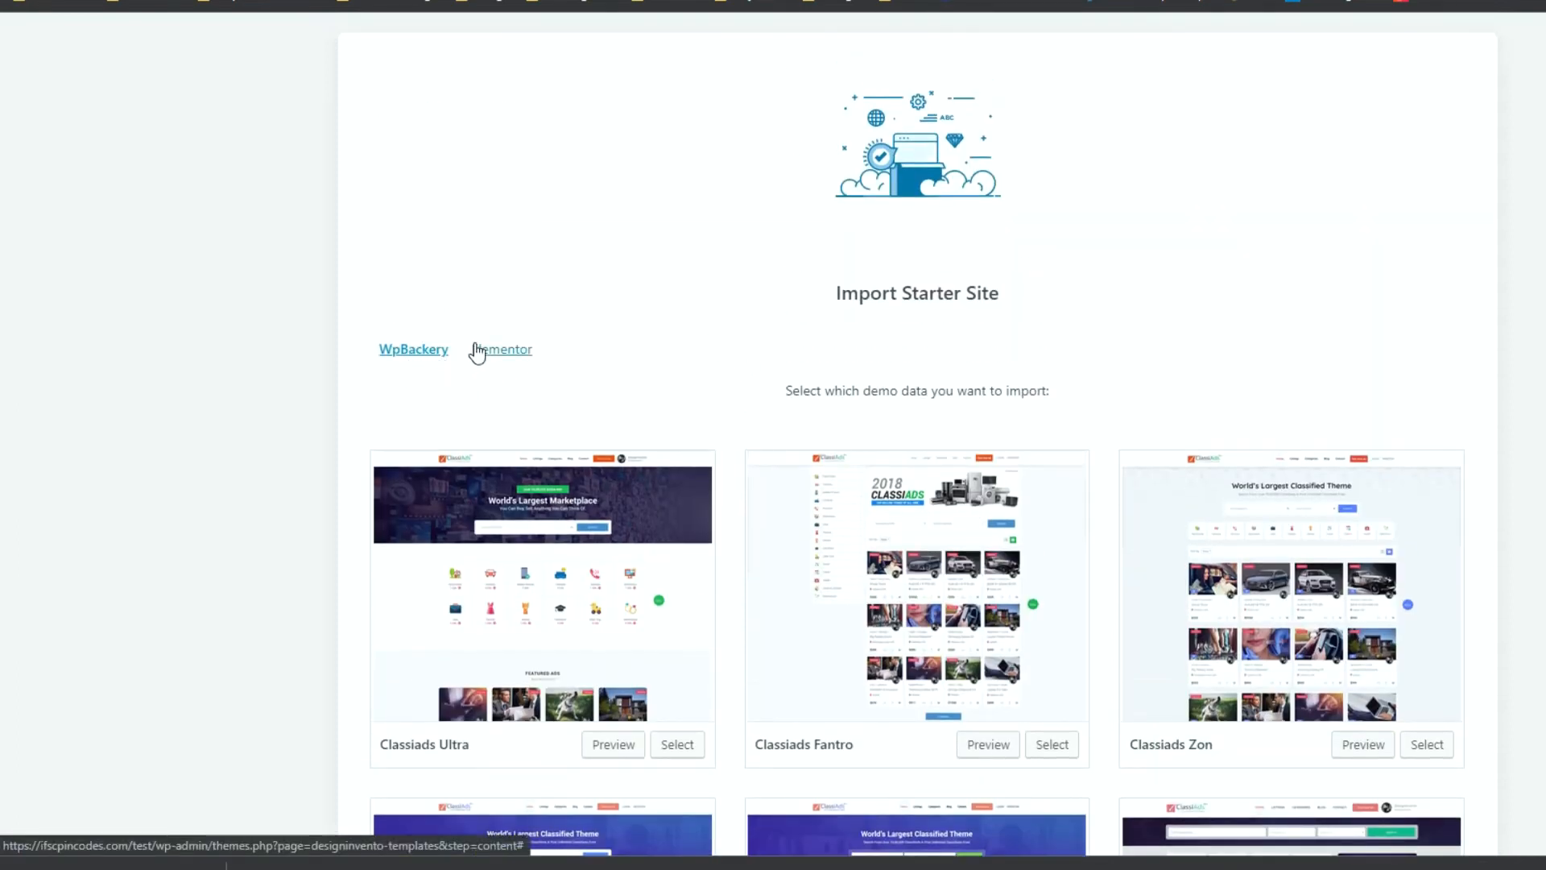
pyautogui.click(500, 350)
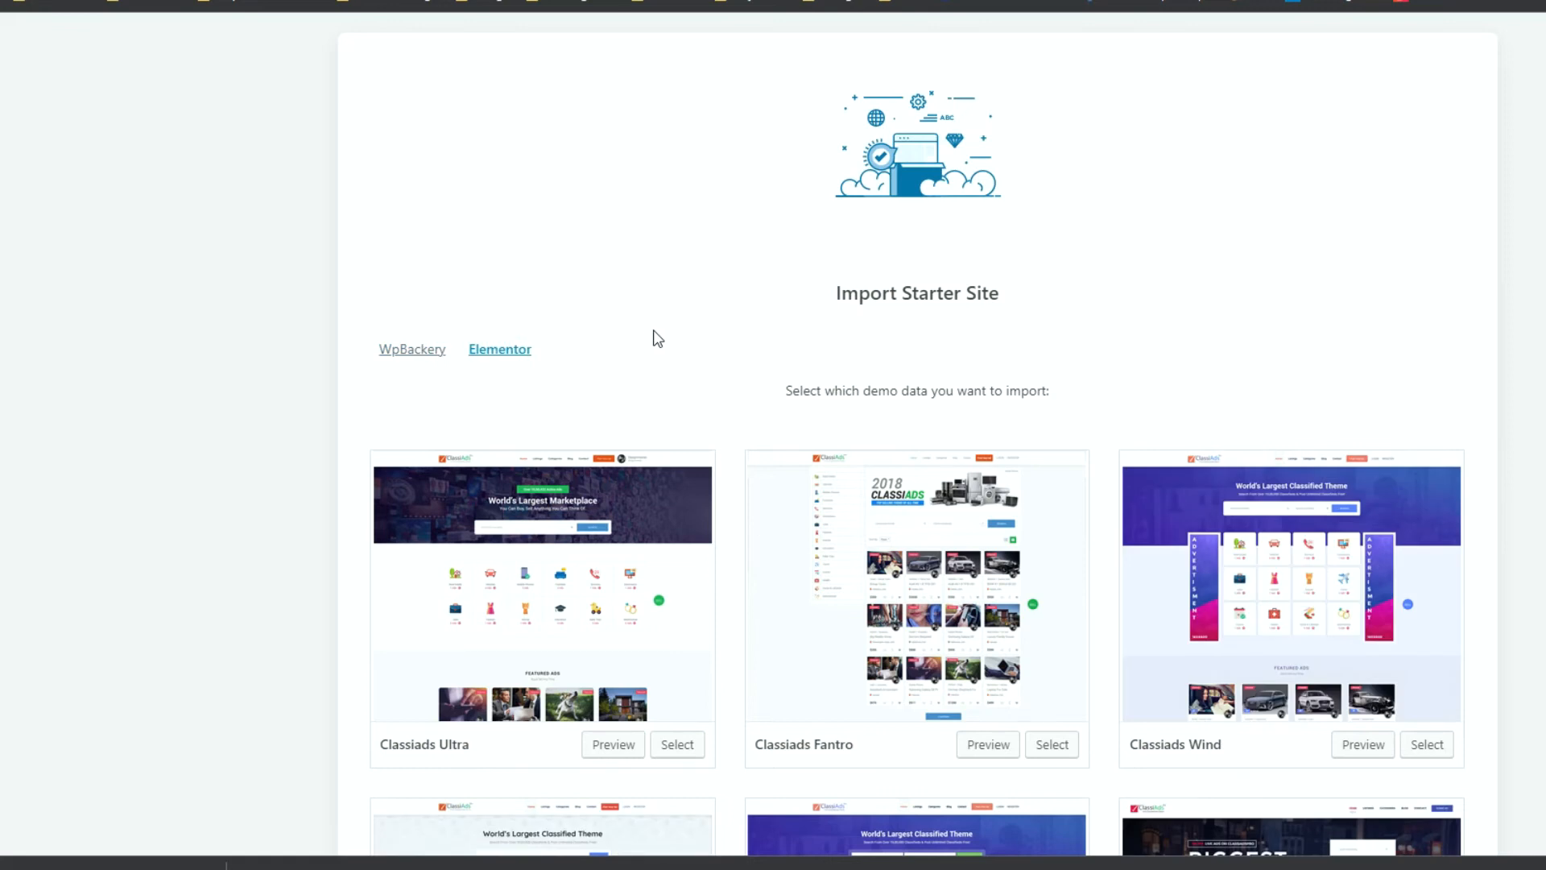
pyautogui.scroll(-2, 653, 332)
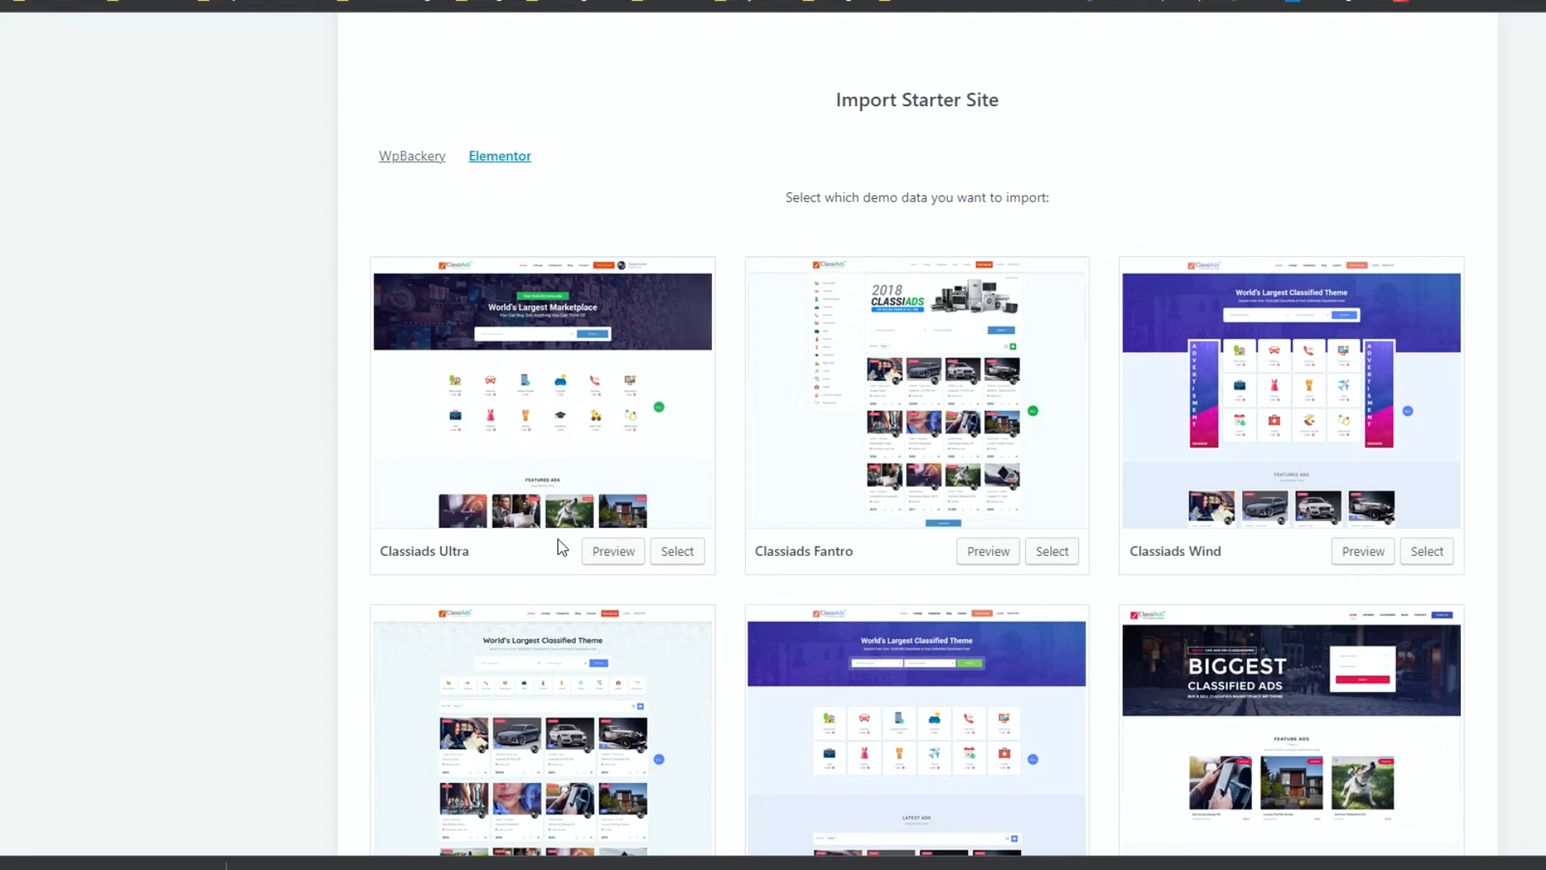
pyautogui.click(676, 555)
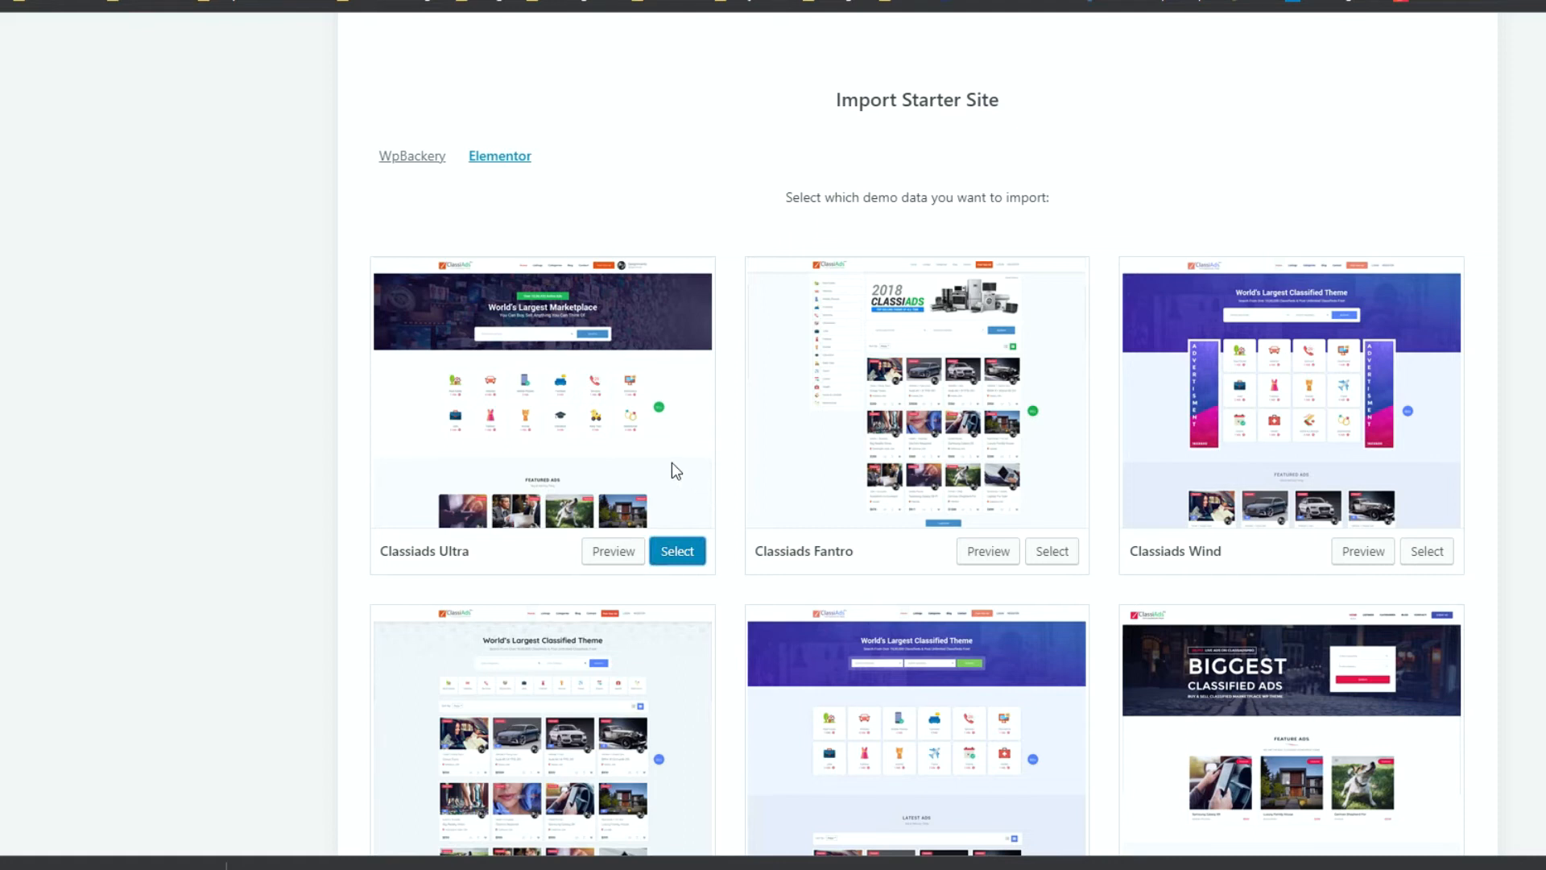
pyautogui.scroll(-20, 672, 463)
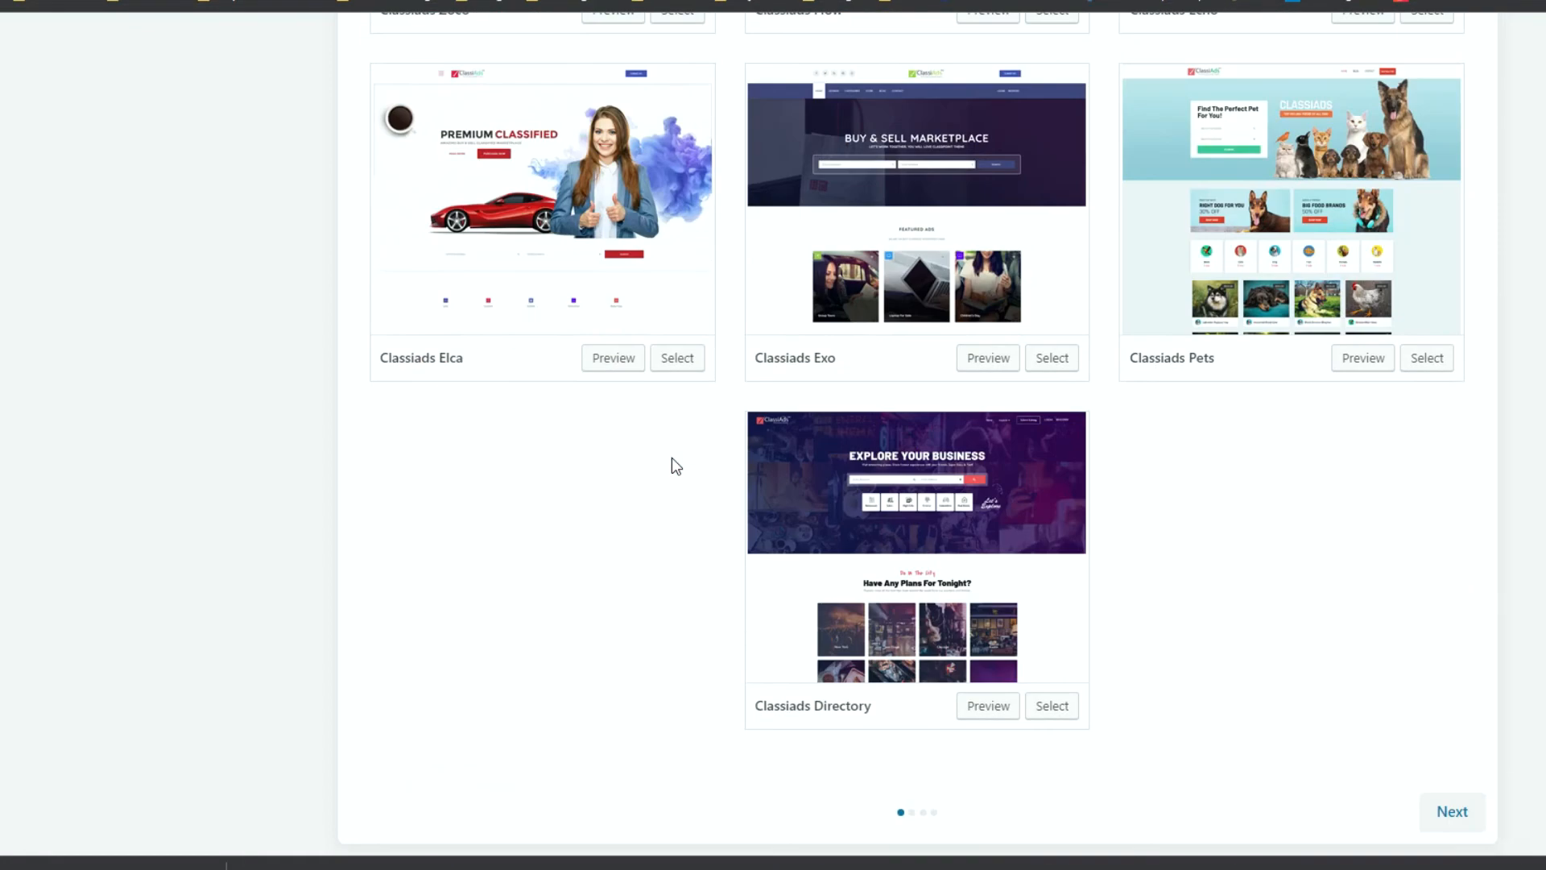
pyautogui.scroll(-2, 671, 466)
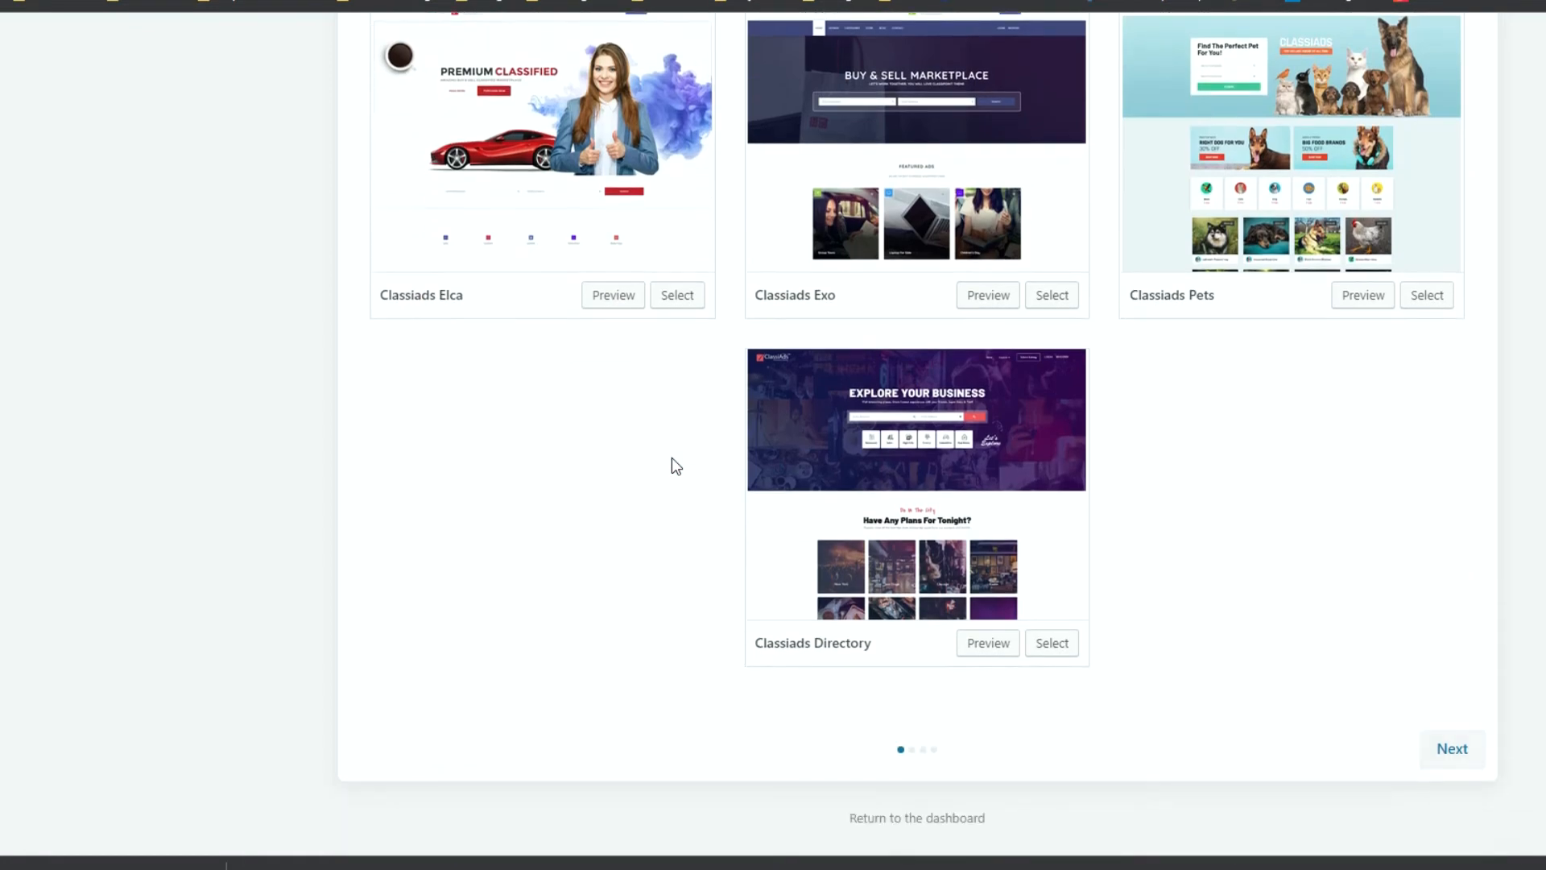
pyautogui.click(1447, 755)
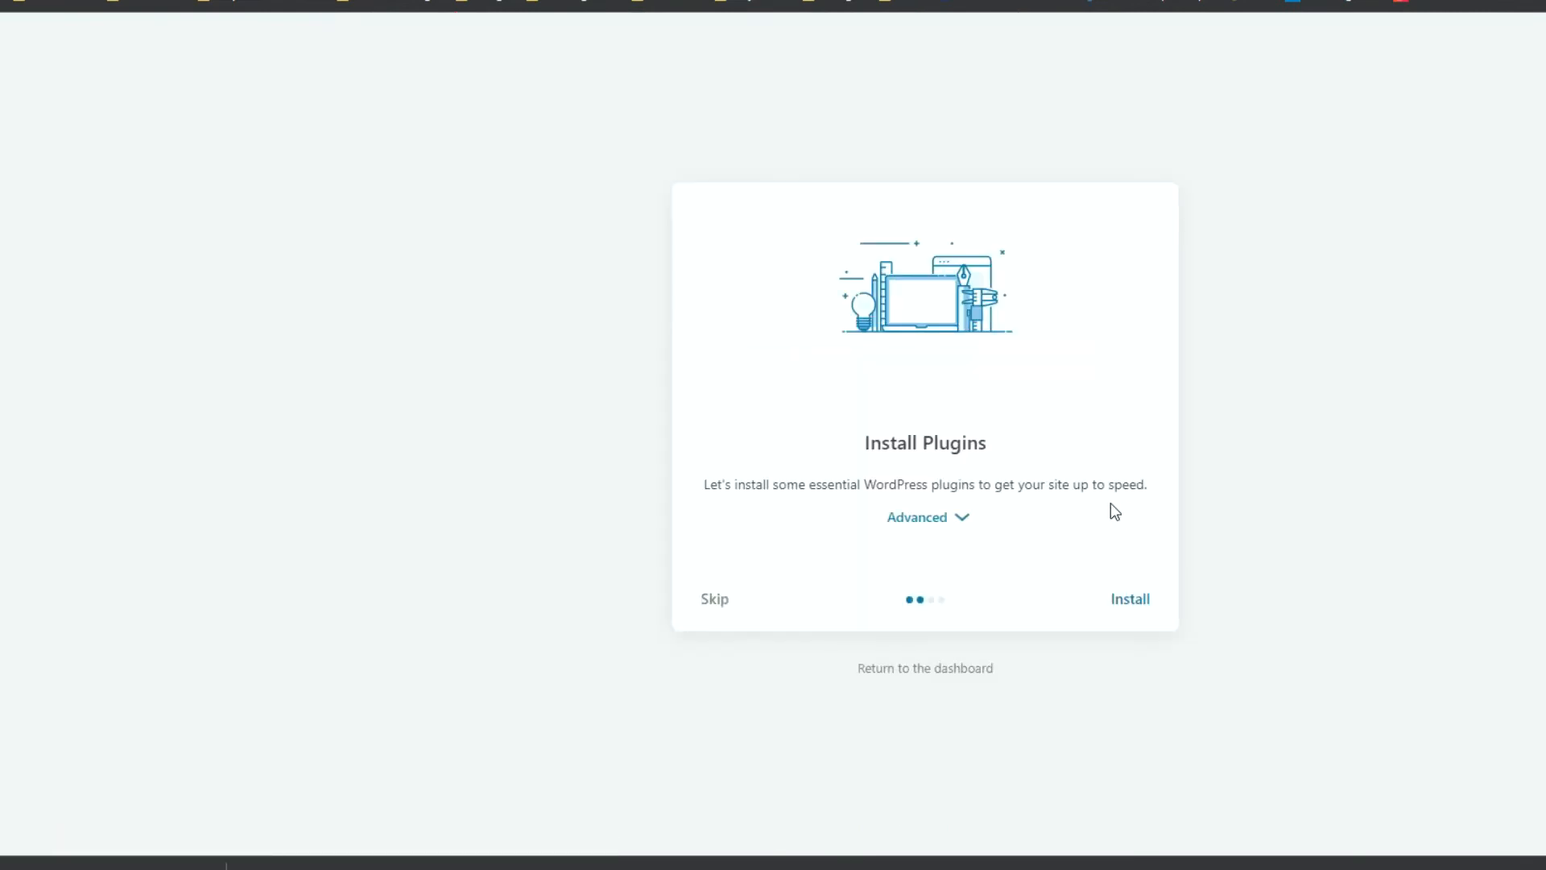
# Step: Expand the advanced plugin list and install all selected plugins, including ClassiadsPro Core, DirectoryPress, Elementor, Slider Revolution and WooCommerce
pyautogui.click(970, 522)
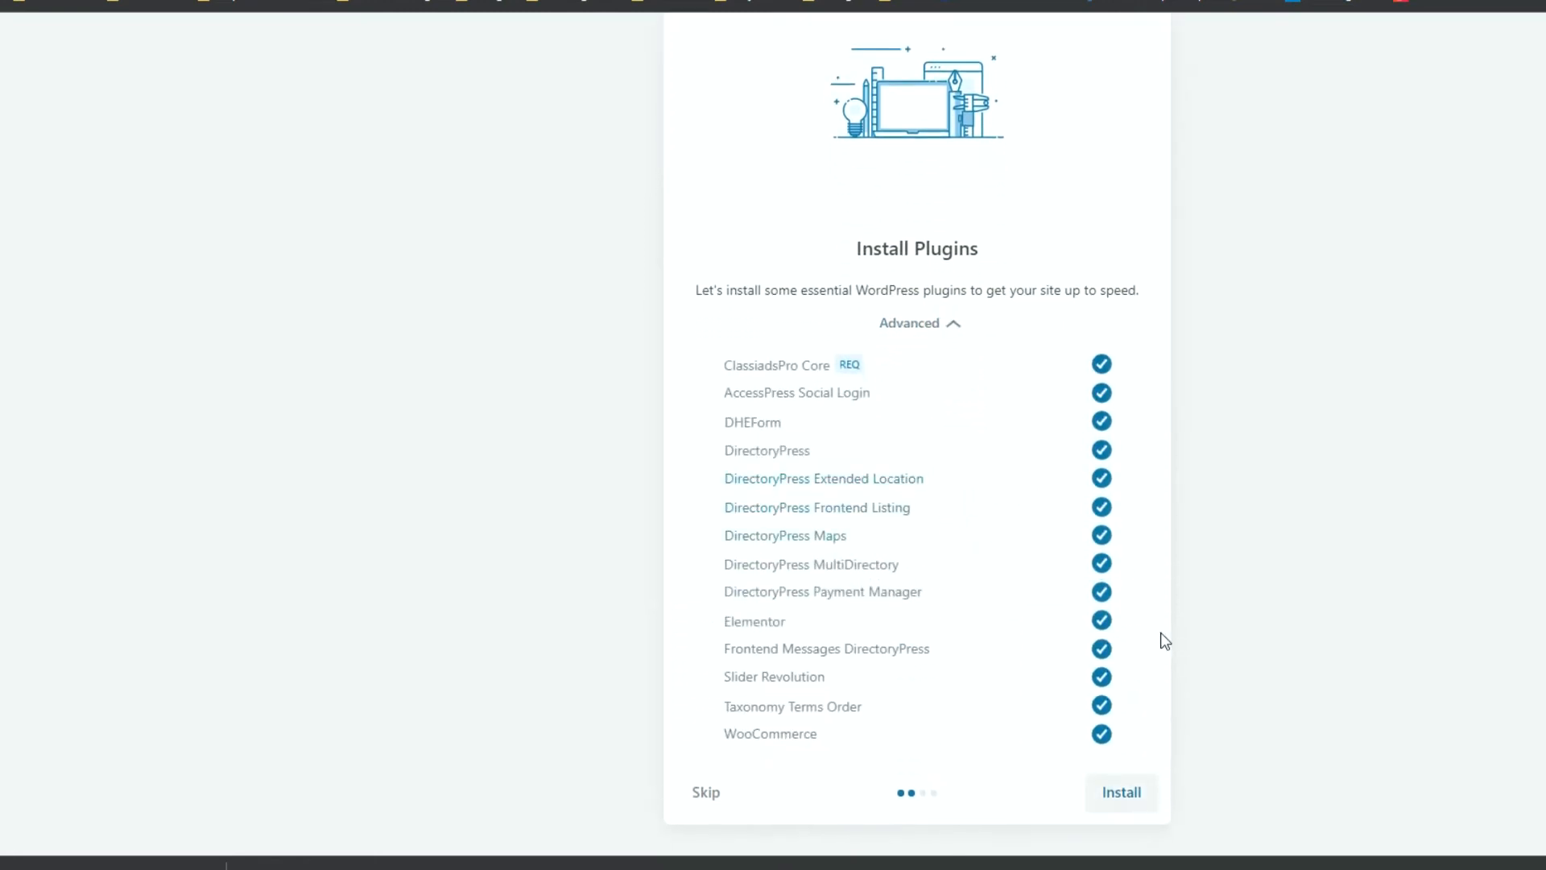
pyautogui.click(1119, 792)
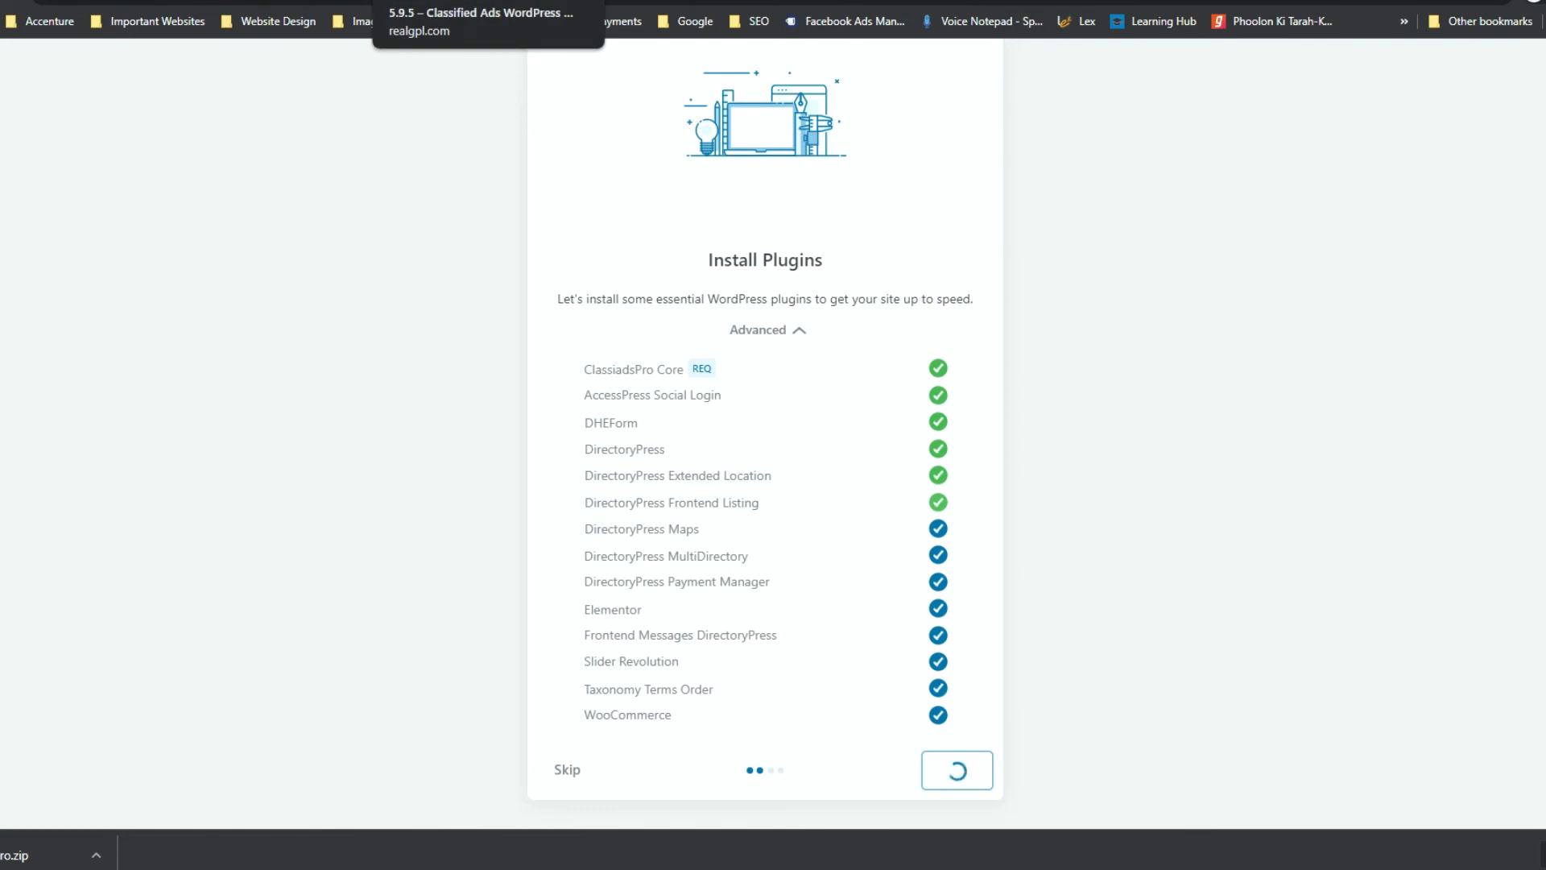
pyautogui.click(463, 1)
pyautogui.click(757, 189)
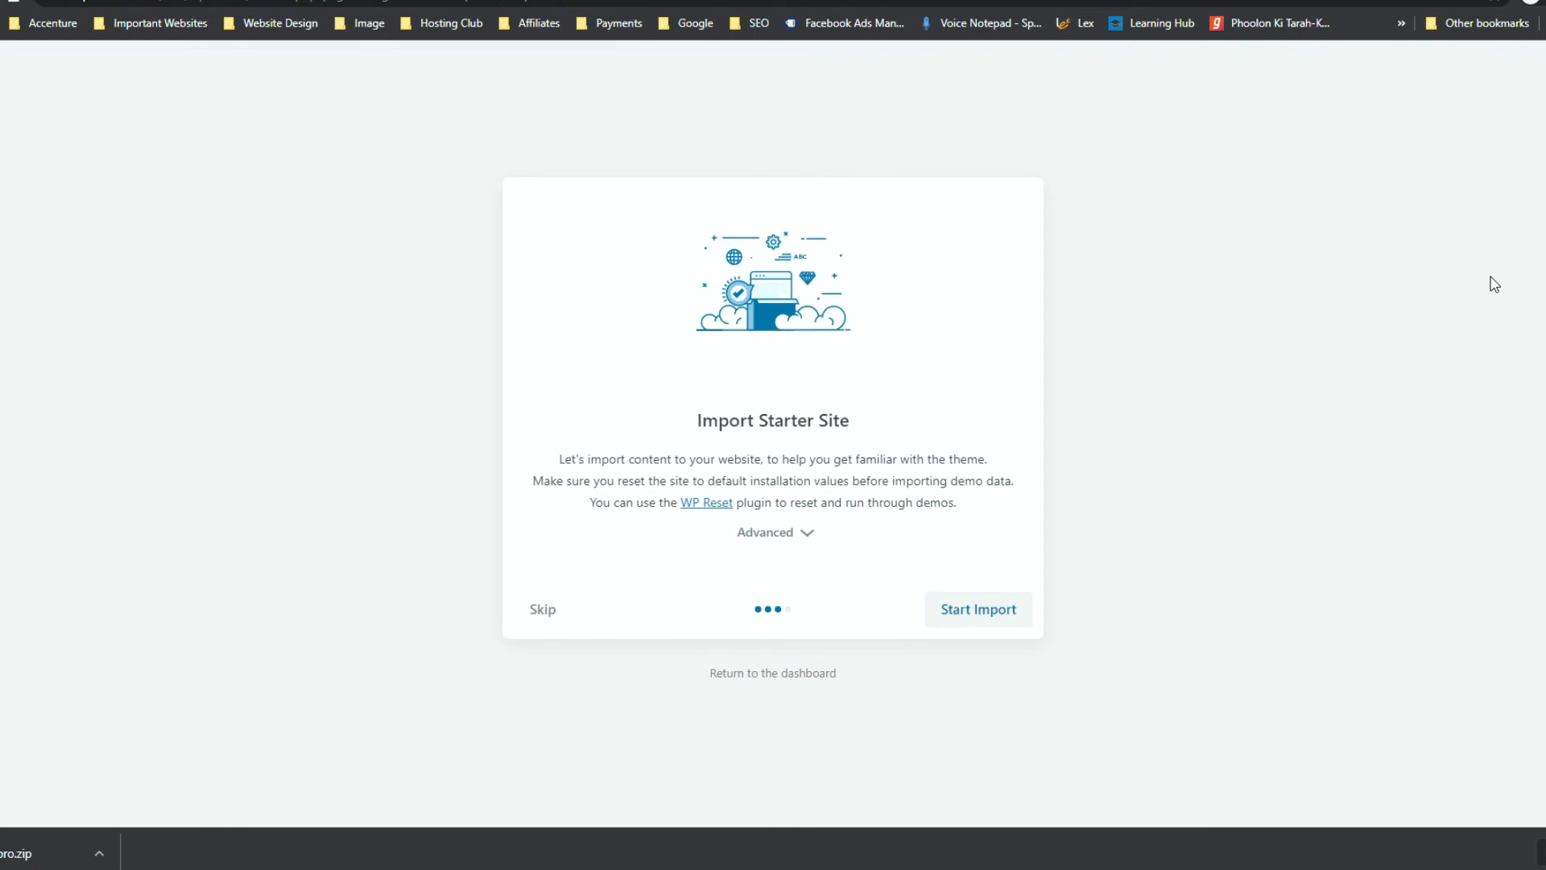
# Step: Import the starter site content with the default options and open the finished website
pyautogui.click(993, 623)
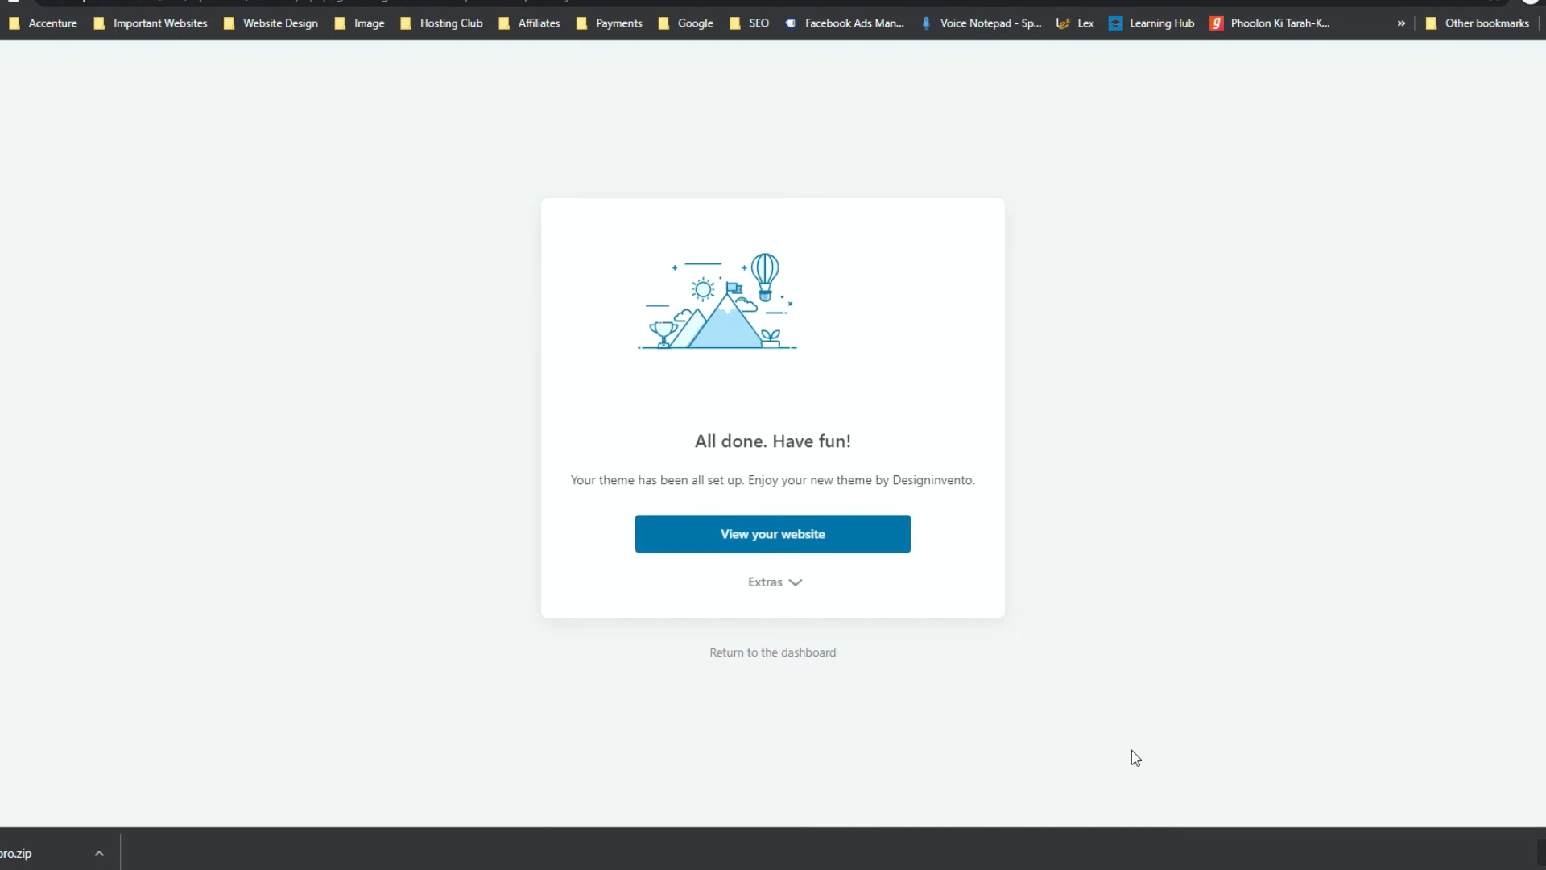
pyautogui.click(758, 545)
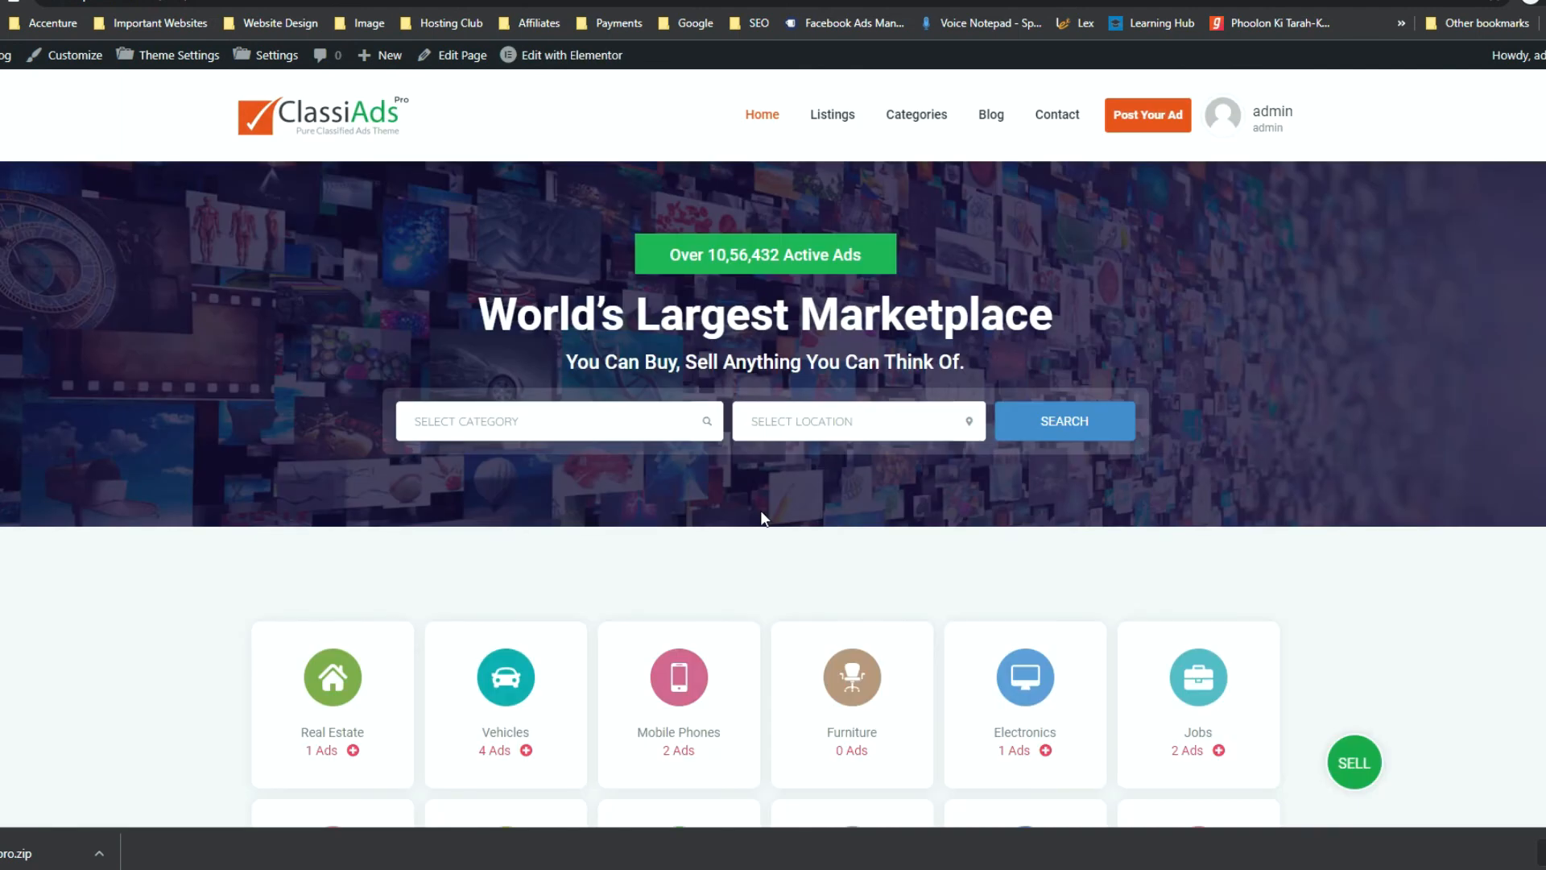
# Step: Review the new homepage from the category tiles to the Popular Locations section, dismissing the map API key alert
pyautogui.scroll(-3, 794, 504)
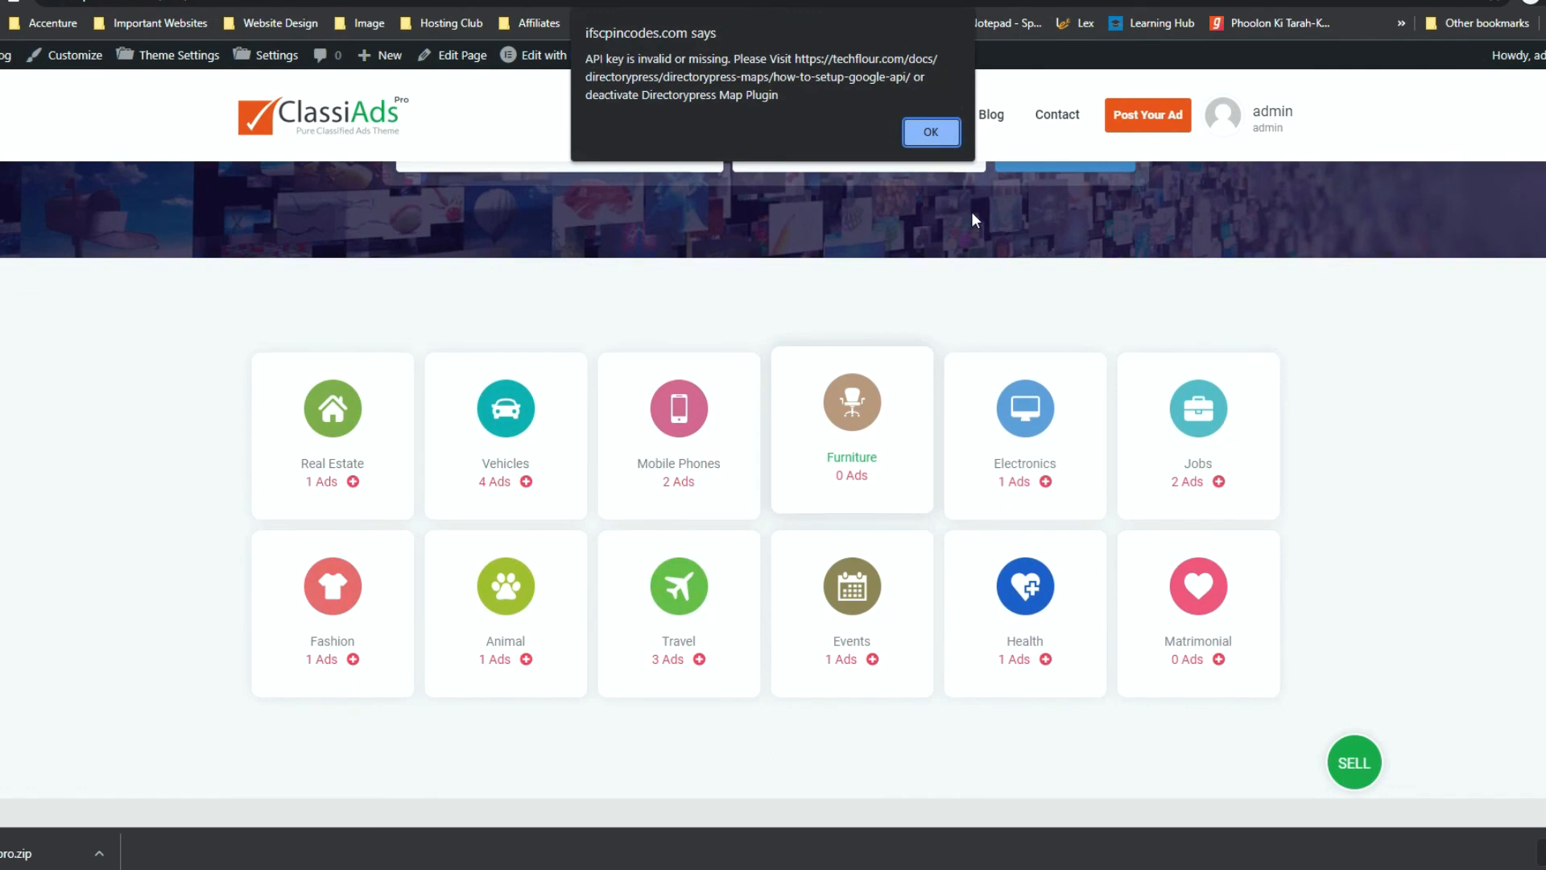
pyautogui.click(931, 133)
pyautogui.scroll(-10, 779, 414)
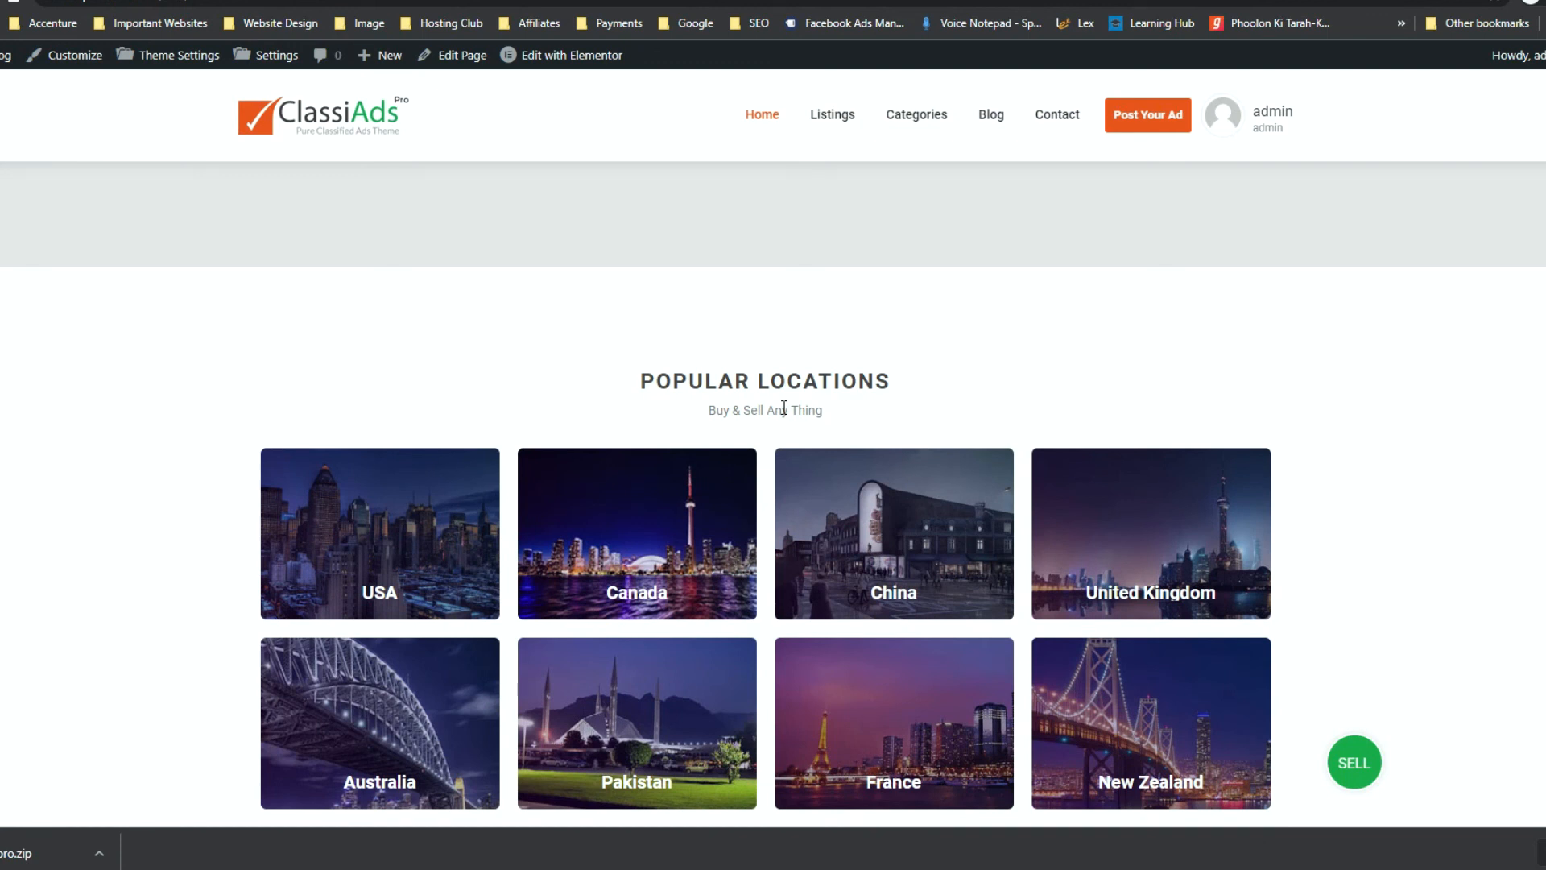
# Step: Switch to the realgpl.com store page and look at its GPL Plugins categories
pyautogui.click(878, 2)
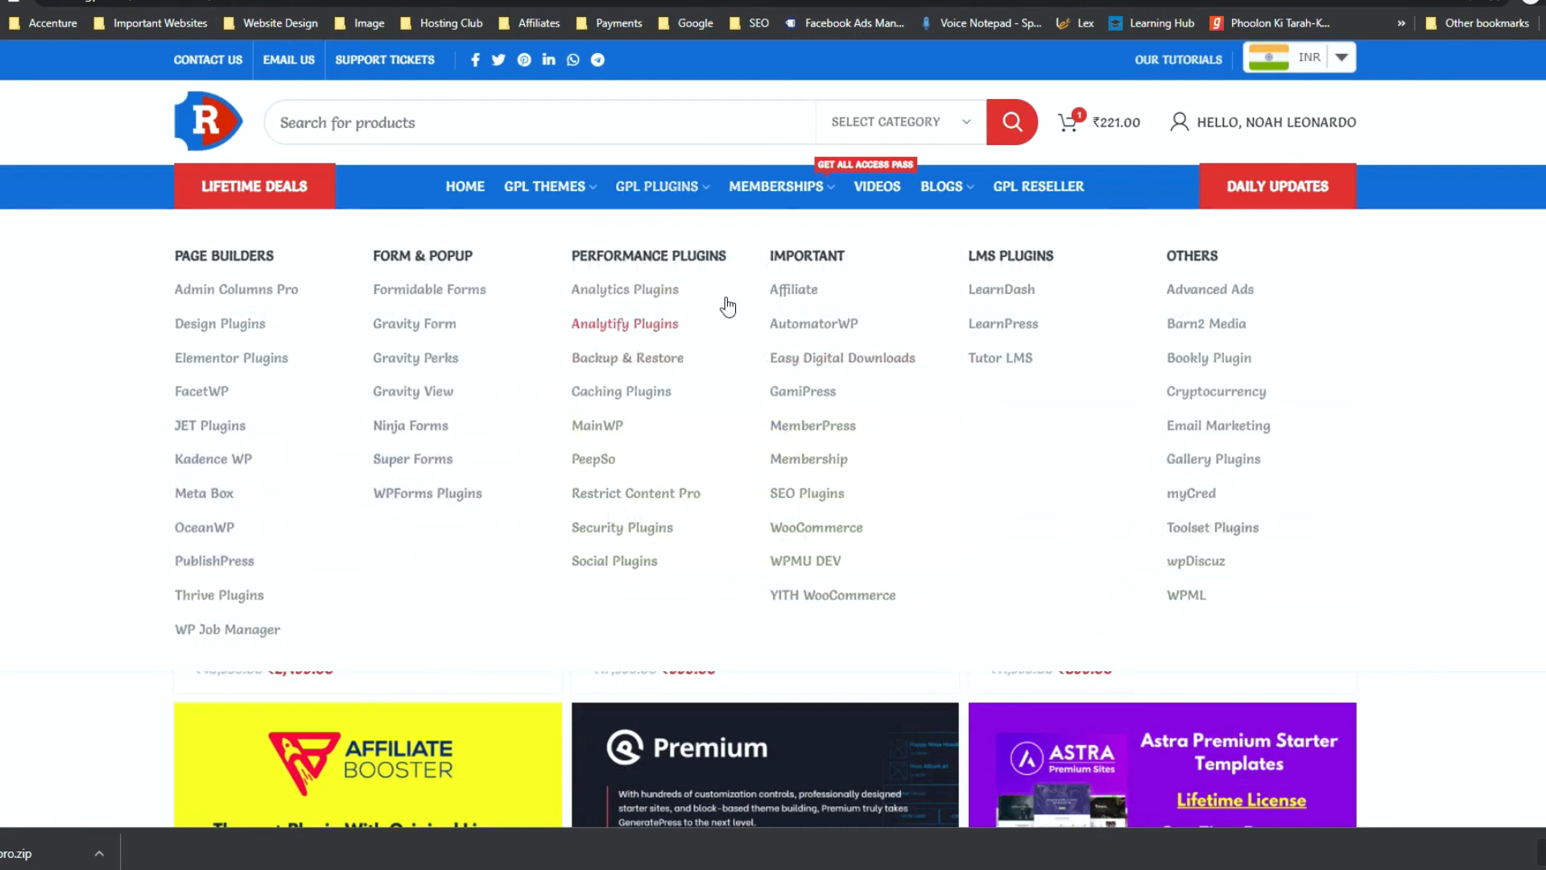